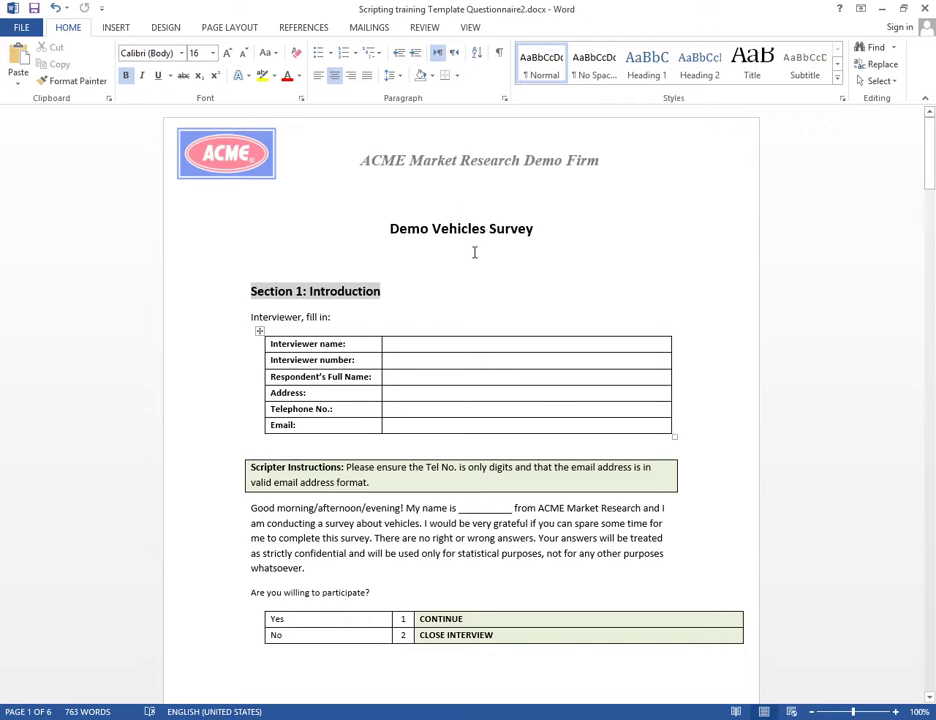
# Step: Scroll the Word questionnaire past the screening and LSM pages toward Section 3
pyautogui.tripleClick(418, 230)
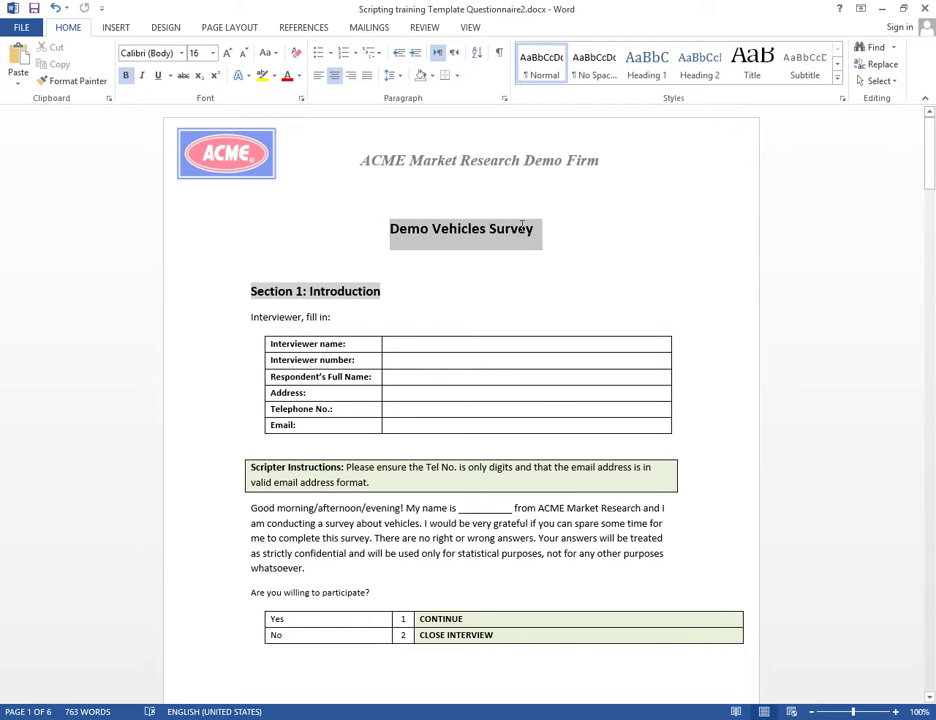
pyautogui.click(458, 393)
pyautogui.scroll(-15, 347, 298)
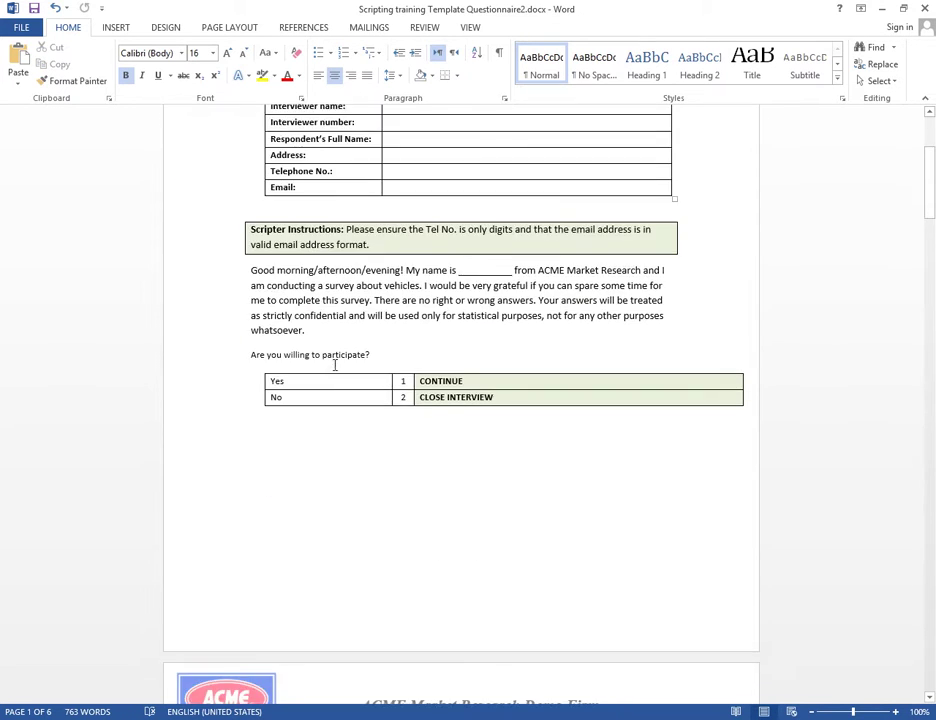
pyautogui.scroll(-12, 348, 332)
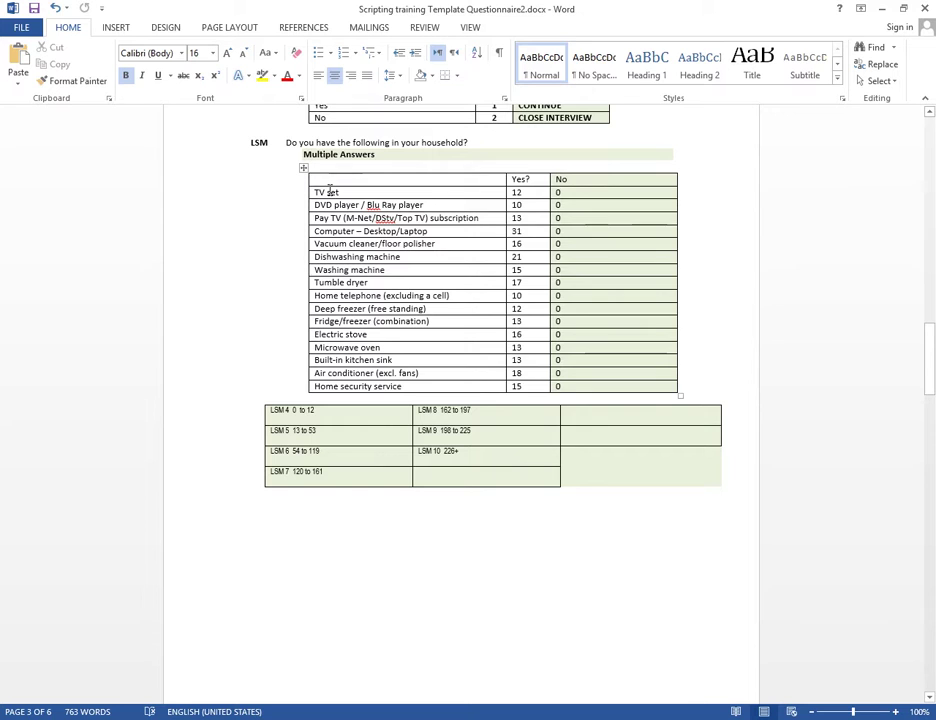
pyautogui.scroll(-1, 388, 463)
pyautogui.scroll(-9, 388, 463)
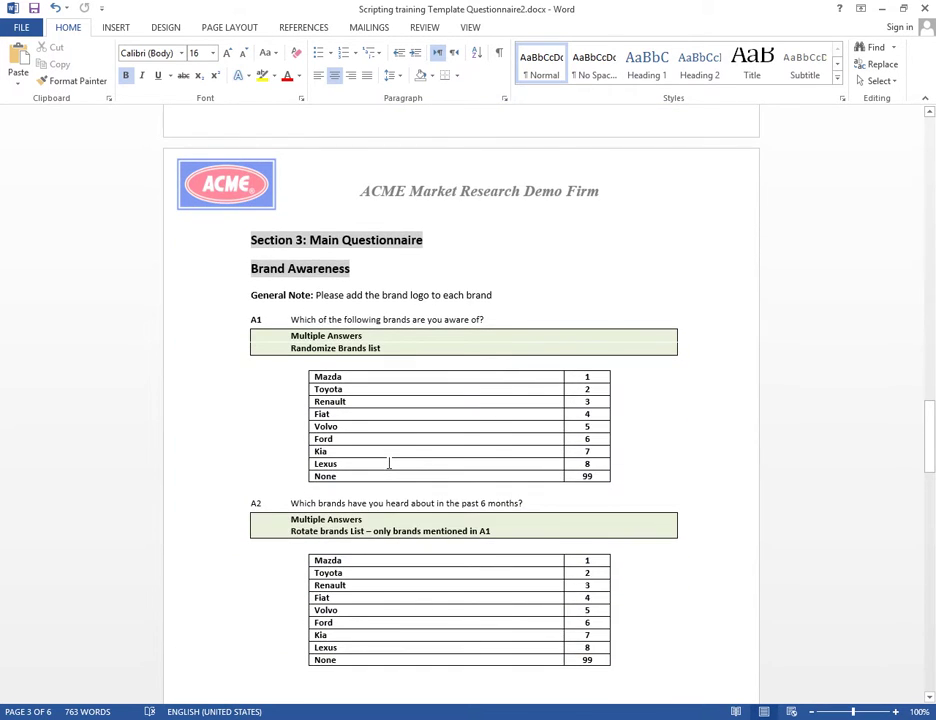
pyautogui.scroll(-1, 389, 463)
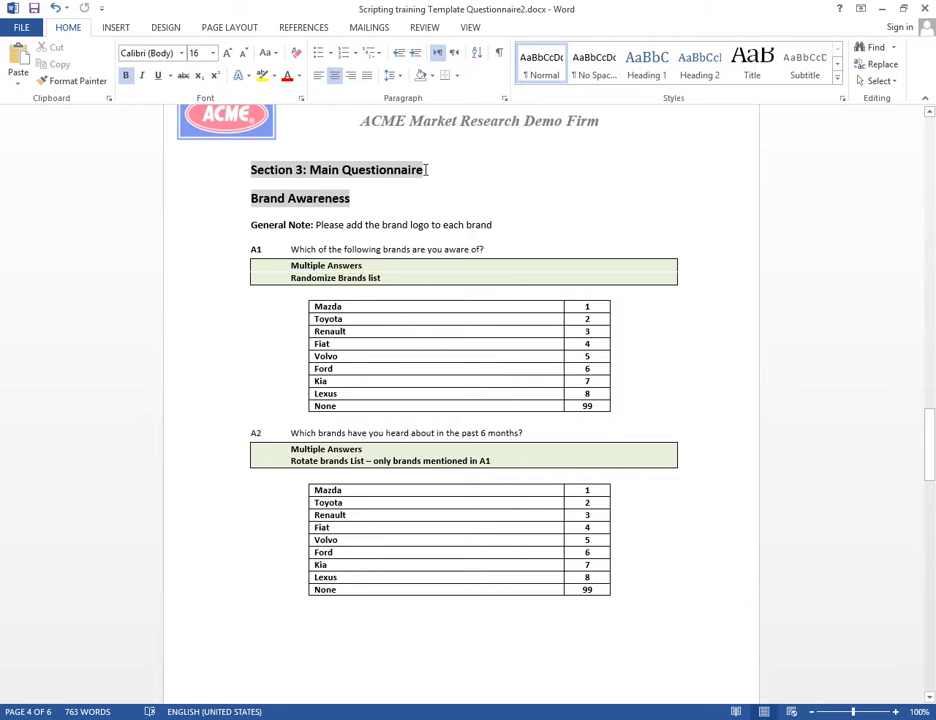
pyautogui.moveTo(218, 194)
pyautogui.mouseDown()
pyautogui.moveTo(345, 209)
pyautogui.moveTo(407, 251)
pyautogui.moveTo(606, 470)
pyautogui.moveTo(662, 592)
pyautogui.mouseUp()
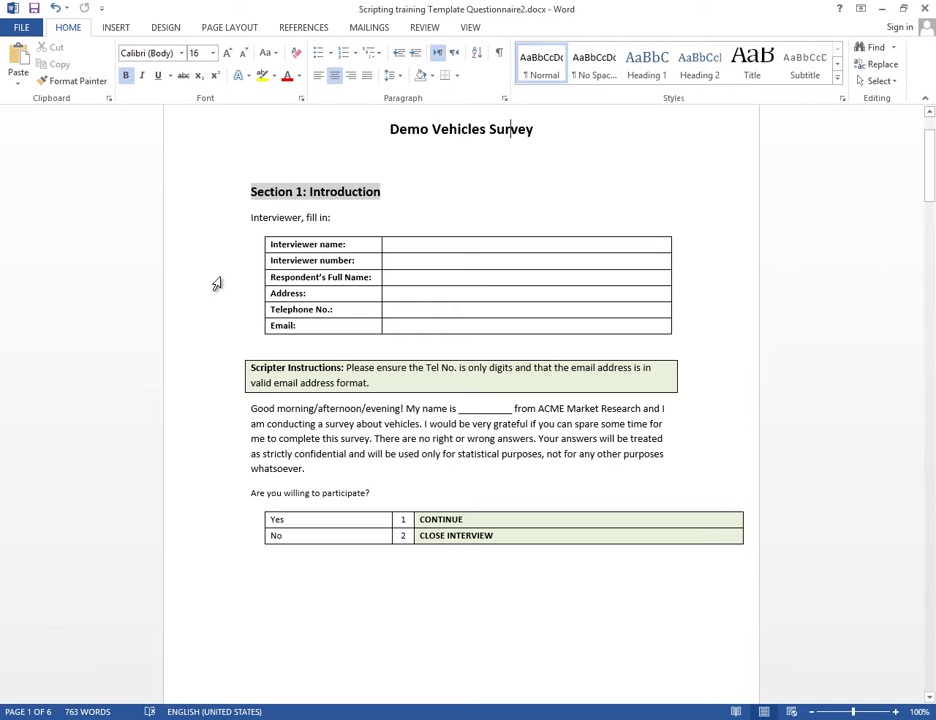
pyautogui.scroll(-20, 247, 309)
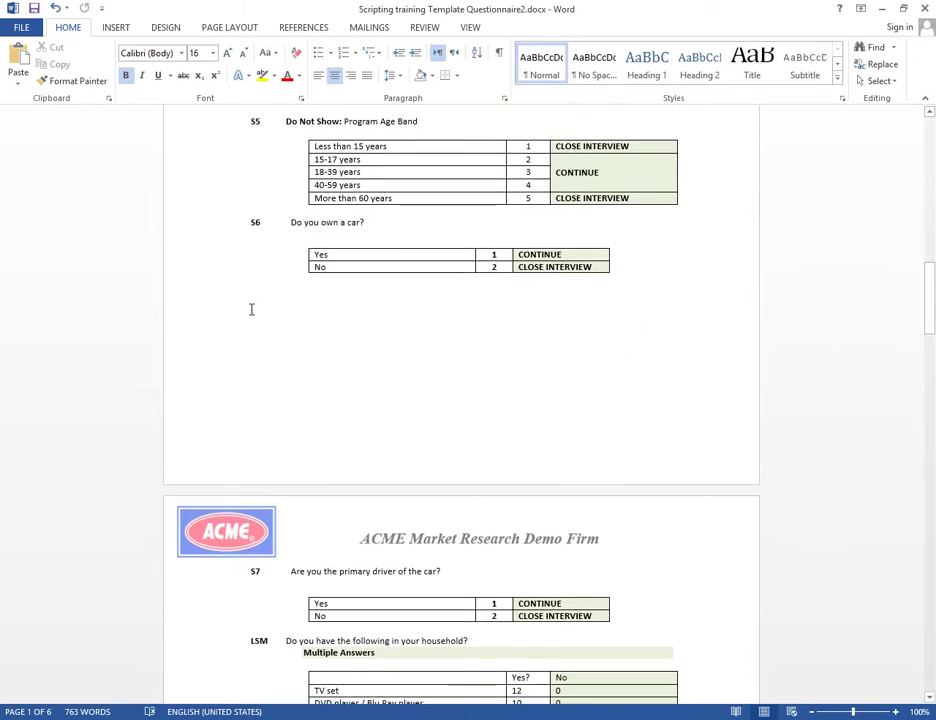
pyautogui.scroll(-20, 247, 316)
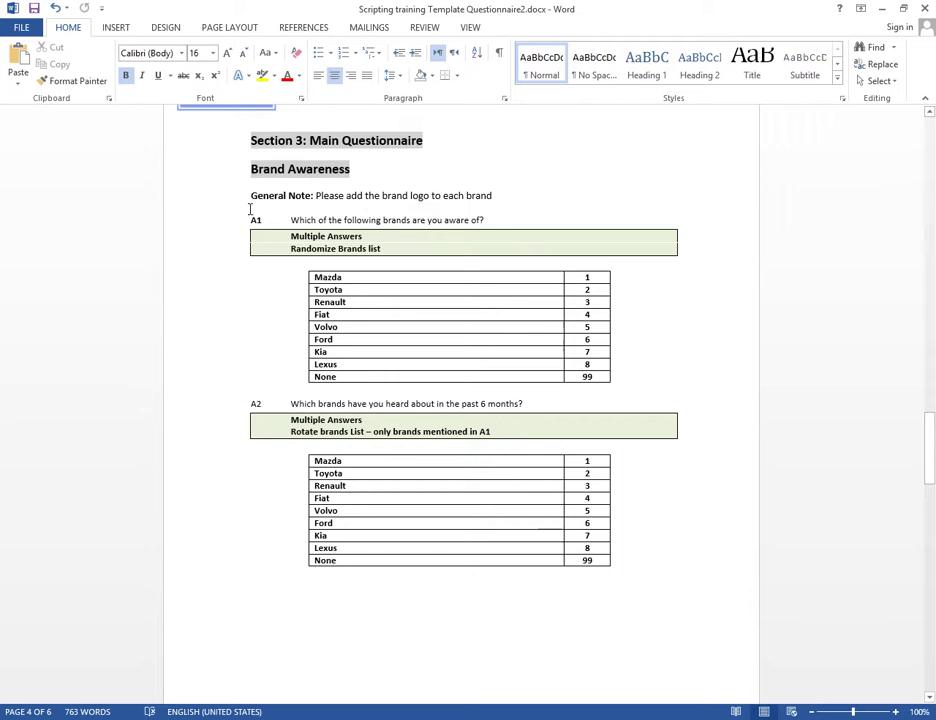
# Step: Review the wording and nine-brand lists of Brand Awareness questions A1 and A2
pyautogui.moveTo(486, 220); pyautogui.dragTo(290, 220)
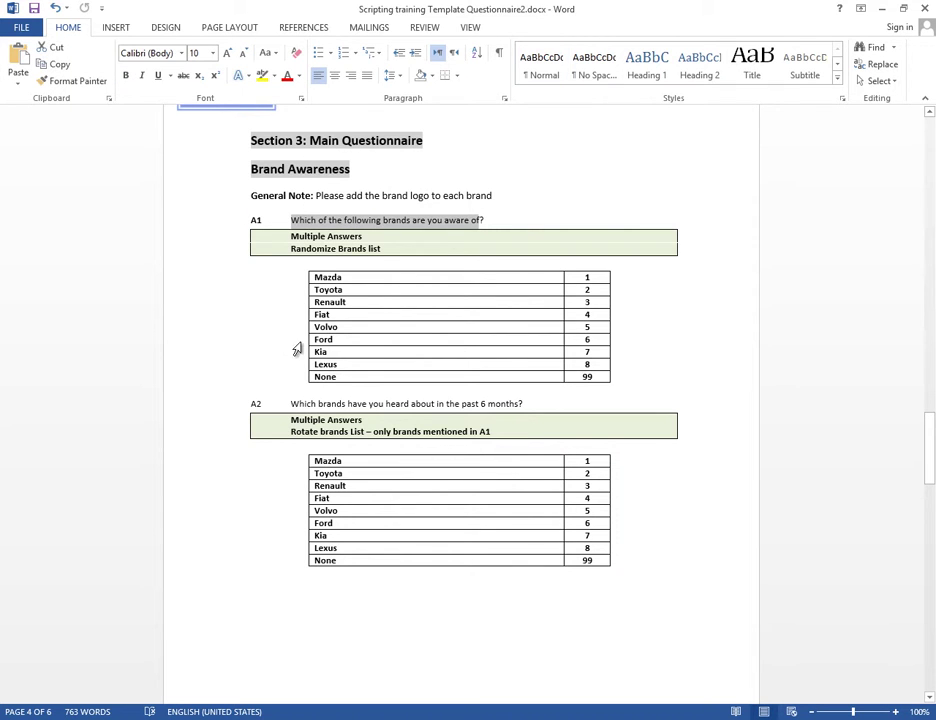
pyautogui.moveTo(316, 403); pyautogui.dragTo(357, 403)
pyautogui.scroll(-10, 372, 405)
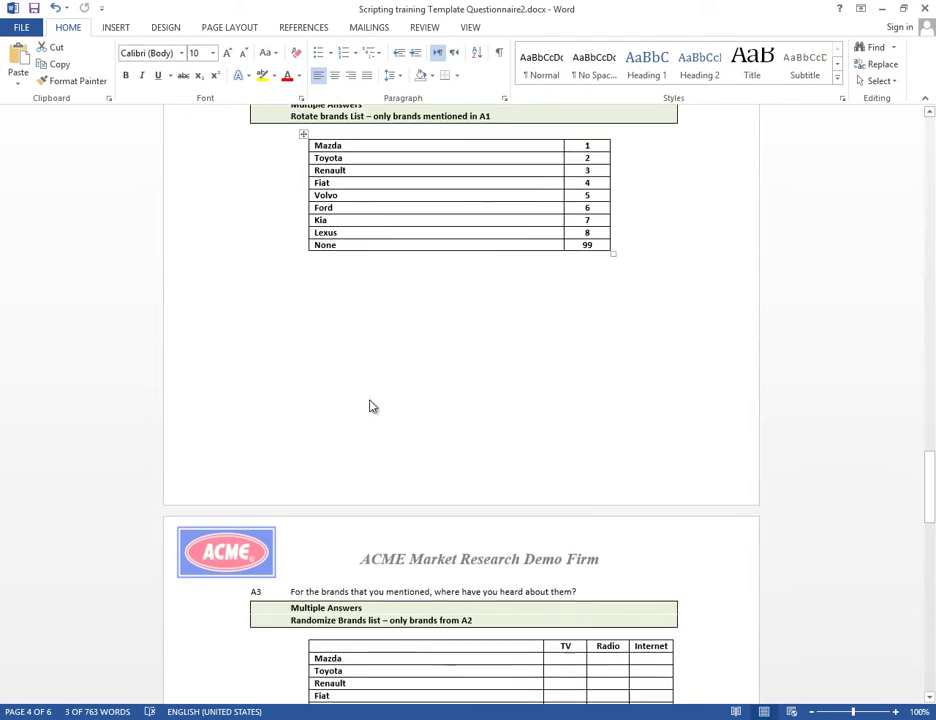
pyautogui.moveTo(297, 381); pyautogui.dragTo(357, 380)
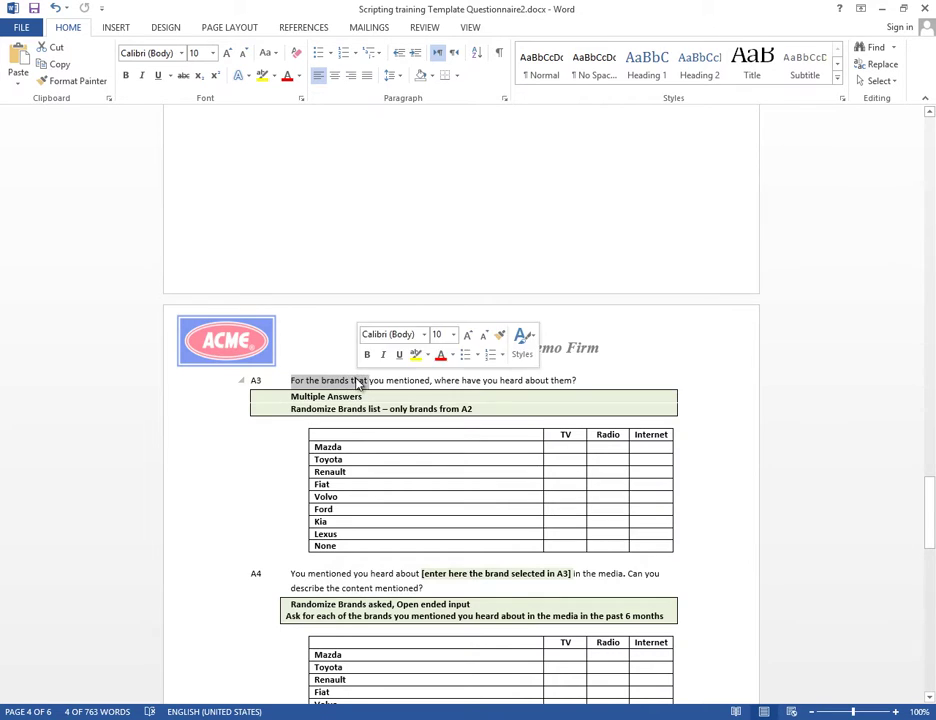
pyautogui.scroll(10, 355, 378)
pyautogui.scroll(1, 355, 378)
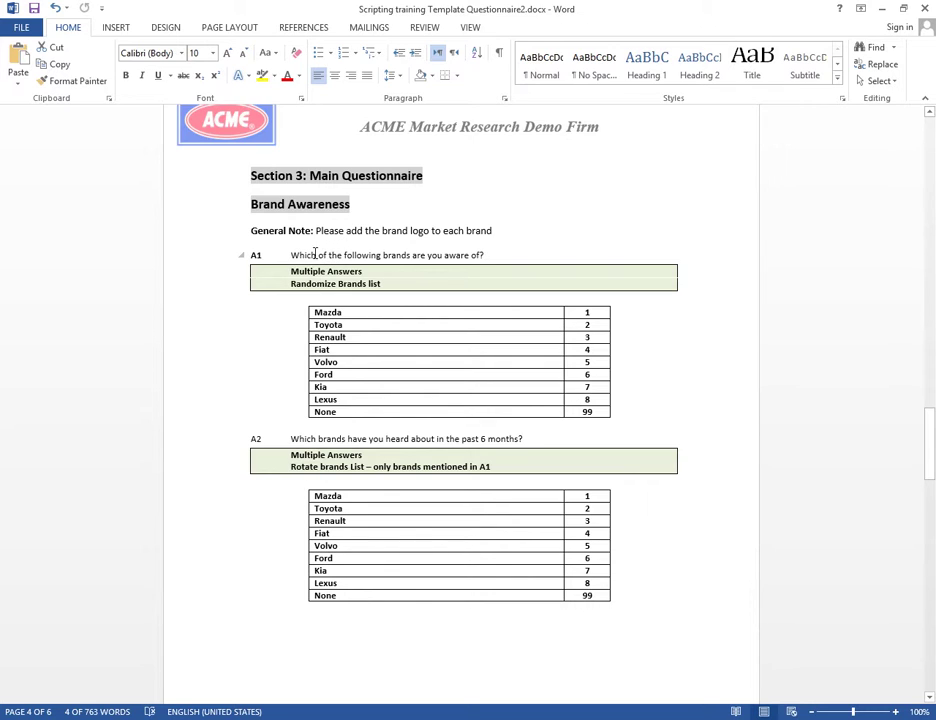
pyautogui.click(387, 255)
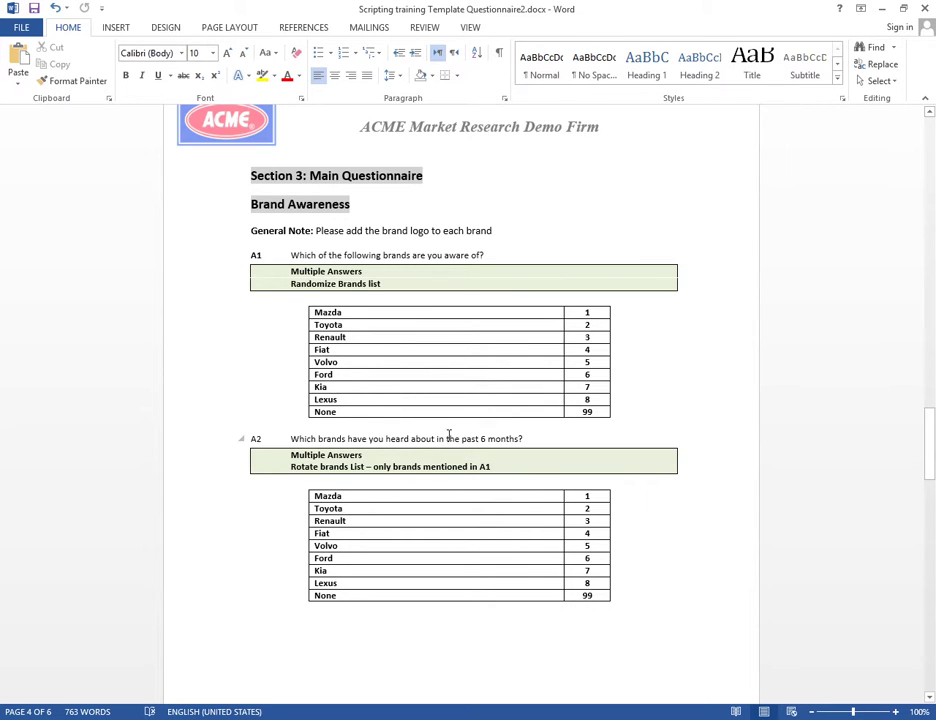
pyautogui.scroll(-10, 487, 440)
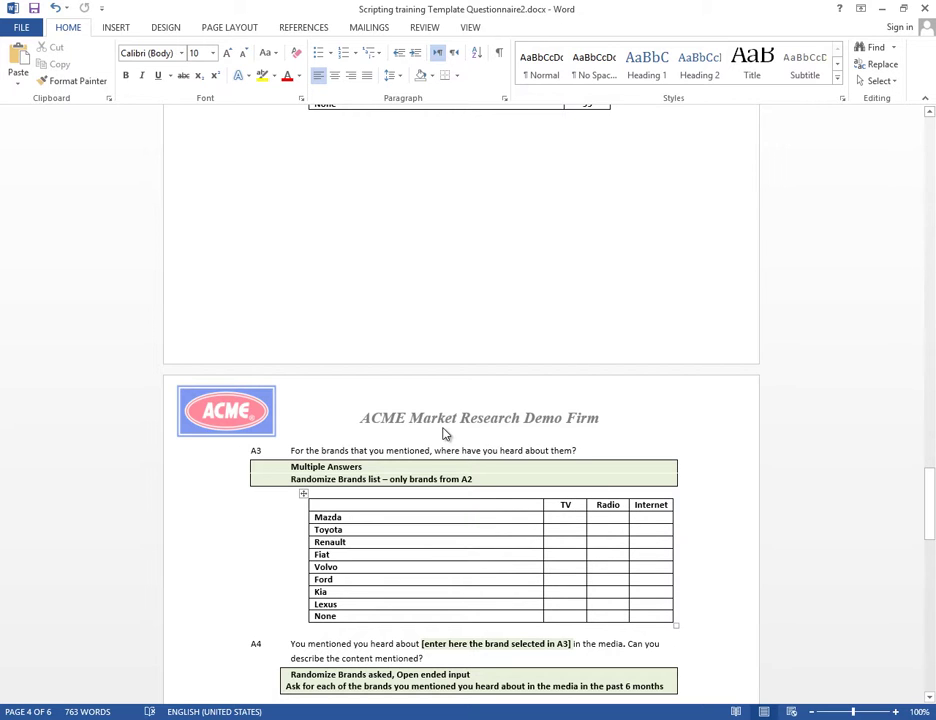
pyautogui.scroll(10, 444, 432)
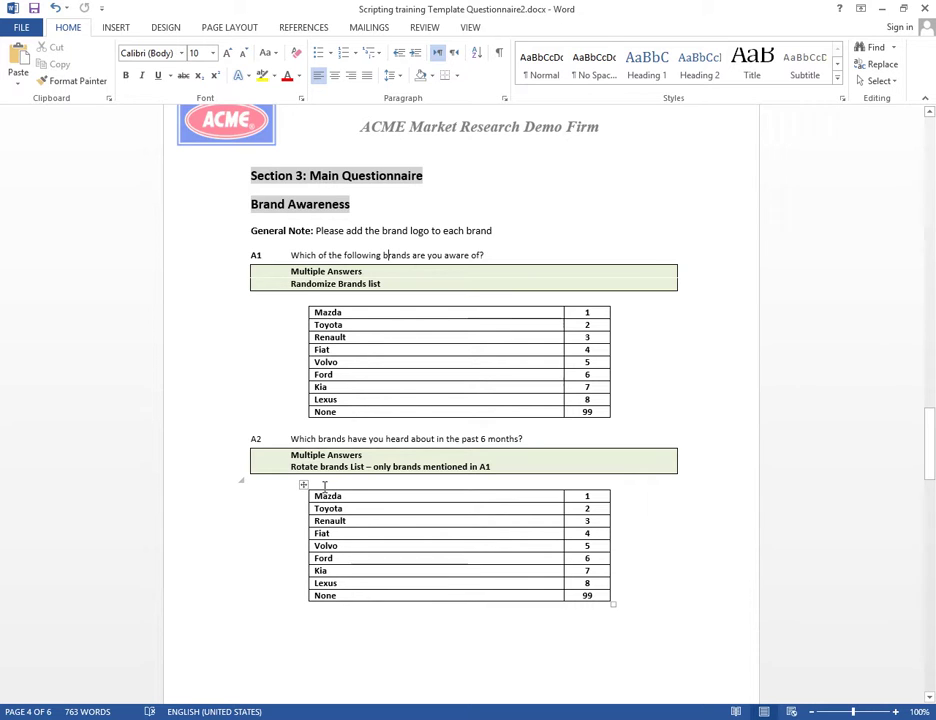
# Step: Rename the survey chapter to 'Main Questionnaire' using the Word heading
pyautogui.hotkey('alt', 'Tab')
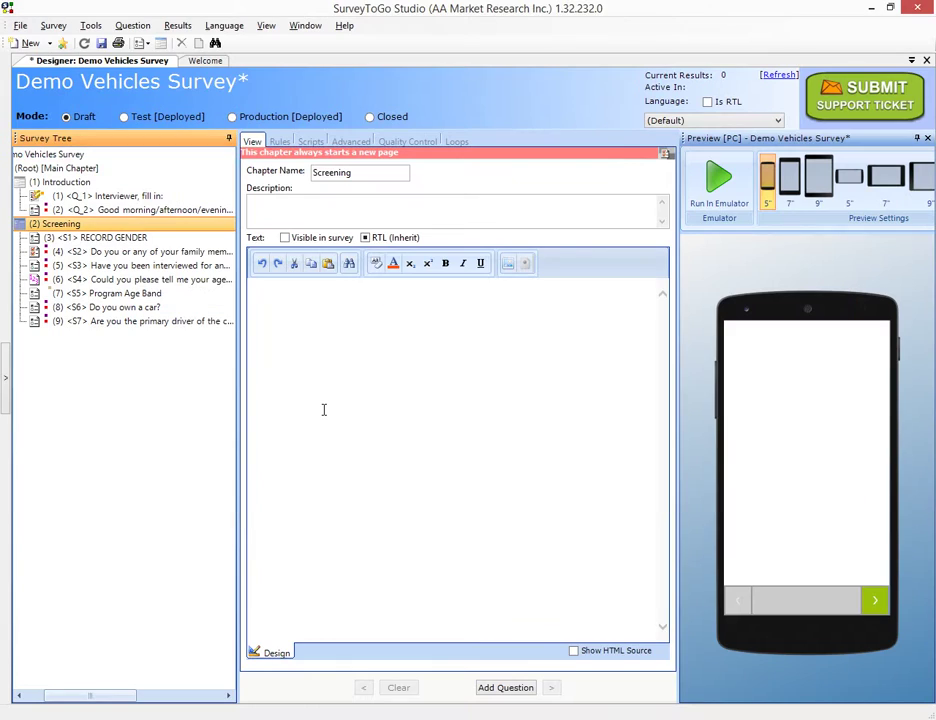
pyautogui.hotkey('alt', 'Tab')
pyautogui.moveTo(309, 175); pyautogui.dragTo(422, 175)
pyautogui.hotkey('ctrl', 'c')
pyautogui.hotkey('alt', 'Tab')
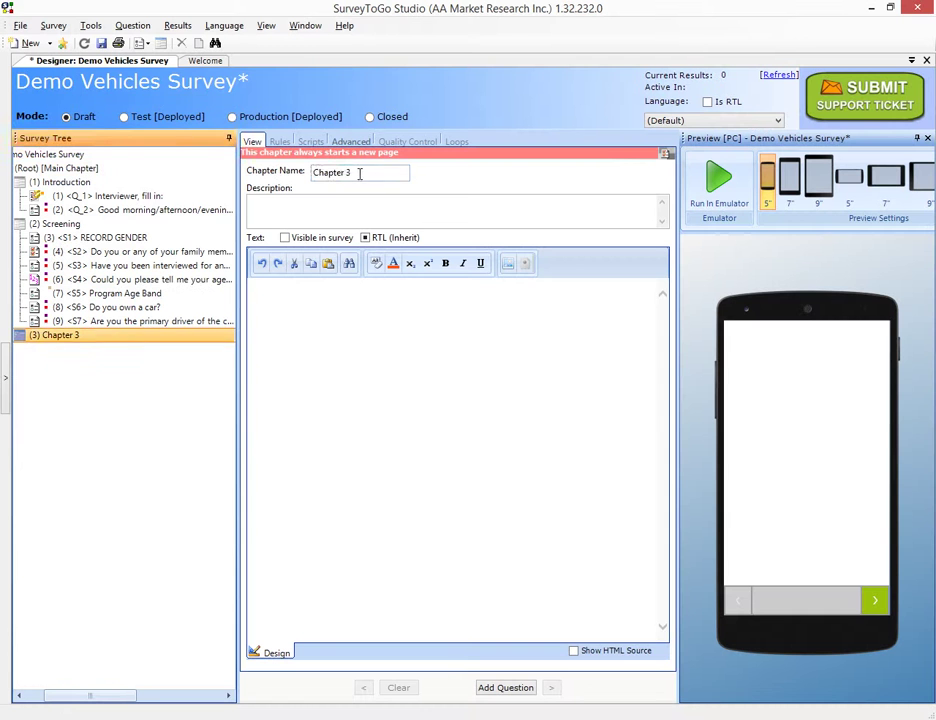
pyautogui.hotkey('ctrl', 'a')
pyautogui.hotkey('ctrl', 'v')
# Step: Add a 'Brand Awareness' sub-chapter under Main Questionnaire
pyautogui.rightClick(102, 336)
pyautogui.click(160, 394)
pyautogui.hotkey('alt', 'Tab')
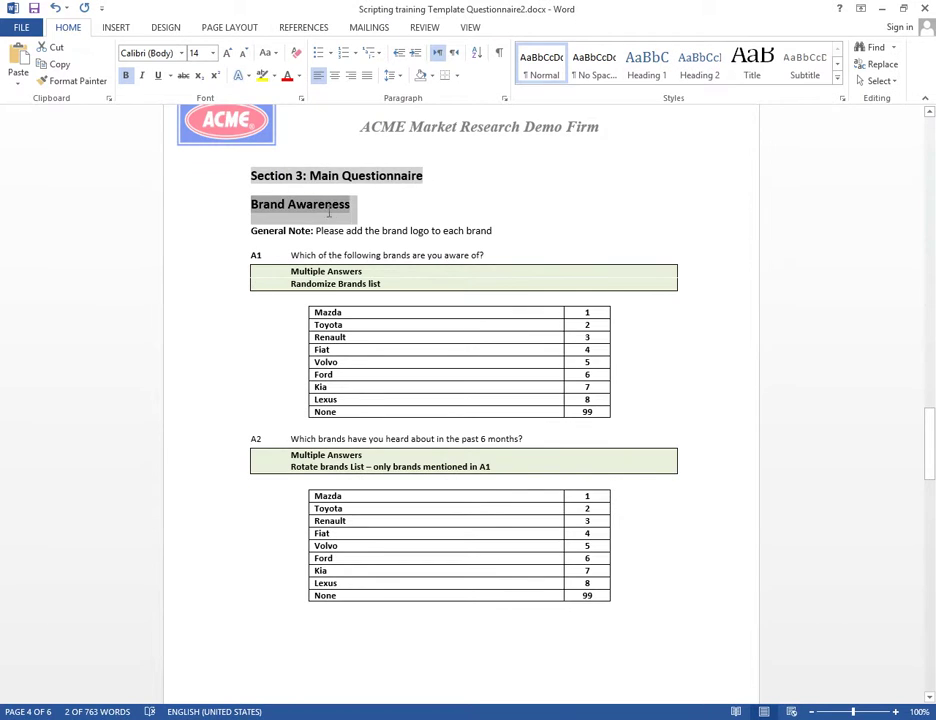
pyautogui.hotkey('ctrl', 'c')
pyautogui.hotkey('alt', 'Tab')
pyautogui.hotkey('ctrl', 'a')
pyautogui.hotkey('ctrl', 'v')
# Step: Add a multiple selection question with variable name and short ID A1
pyautogui.click(133, 25)
pyautogui.moveTo(135, 42)
pyautogui.click(303, 92)
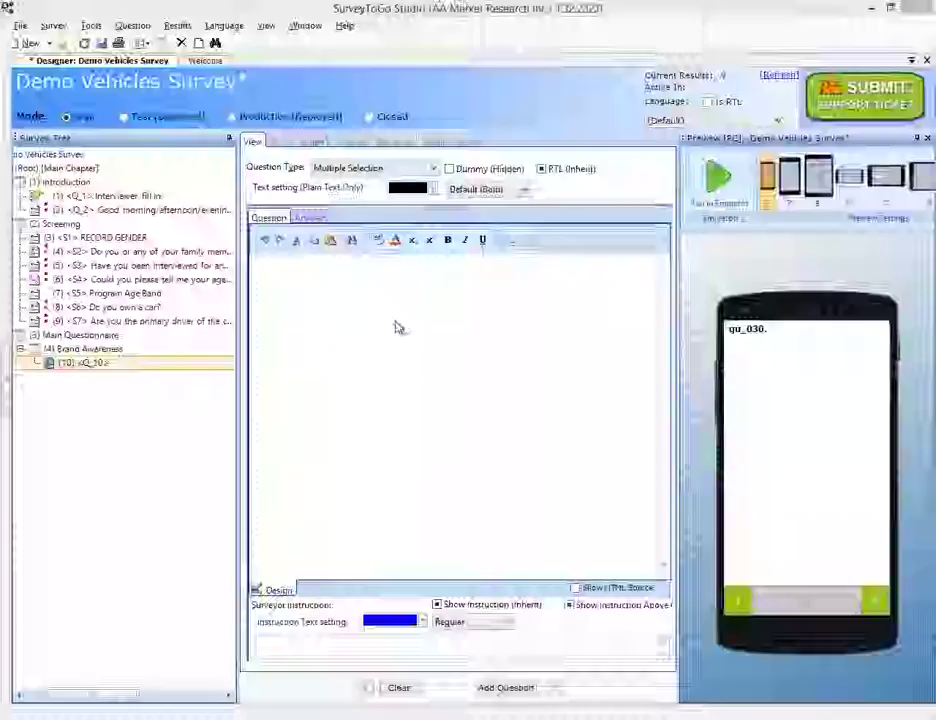
pyautogui.hotkey('alt', 'Tab')
pyautogui.hotkey('ctrl', 'c')
pyautogui.hotkey('alt', 'Tab')
pyautogui.hotkey('ctrl', 'a')
pyautogui.hotkey('ctrl', 'v')
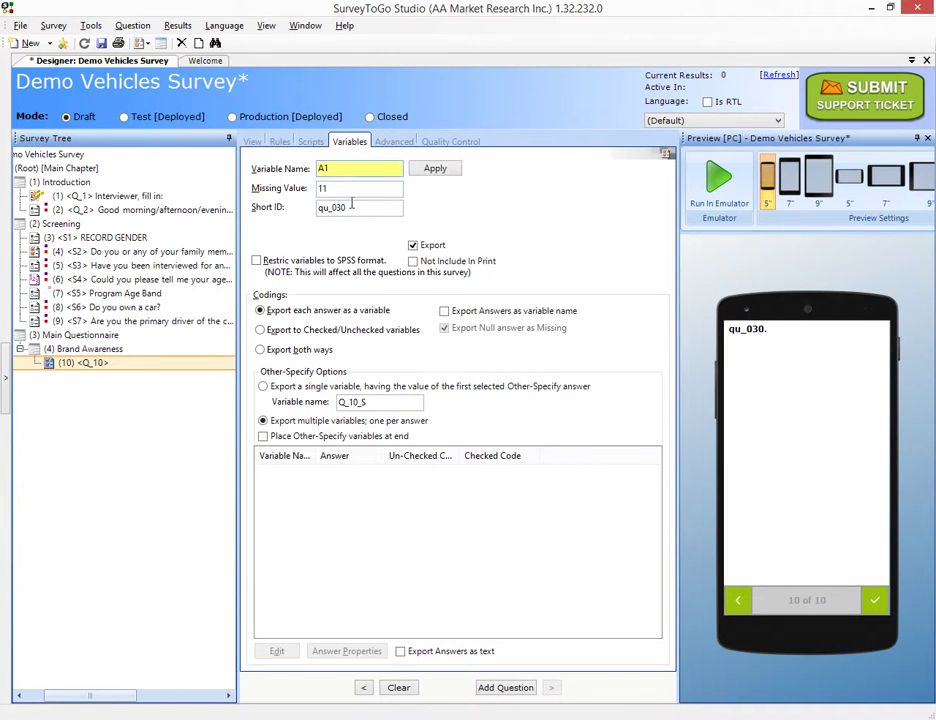
pyautogui.click(330, 207)
pyautogui.hotkey('ctrl', 'a')
pyautogui.hotkey('ctrl', 'v')
# Step: Set A1's question text to the wording copied from Word
pyautogui.hotkey('alt', 'Tab')
pyautogui.moveTo(485, 256); pyautogui.dragTo(314, 256)
pyautogui.hotkey('ctrl', 'c')
pyautogui.hotkey('alt', 'Tab')
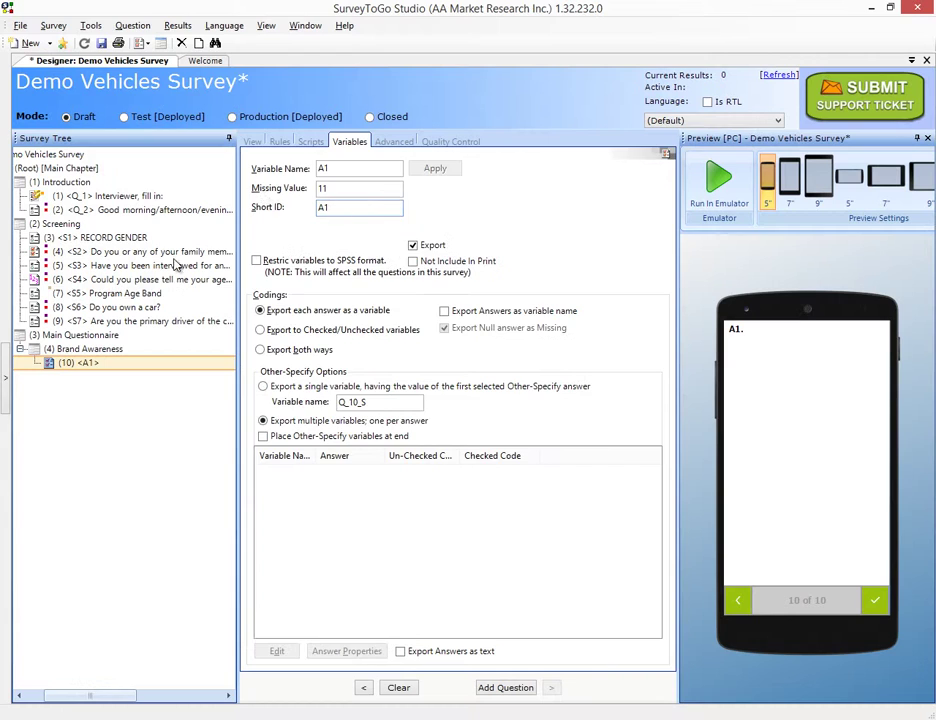
pyautogui.click(254, 142)
pyautogui.hotkey('alt', 'Tab')
# Step: Add the nine brands, Mazda through None, as A1's answers
pyautogui.moveTo(340, 312); pyautogui.dragTo(332, 413)
pyautogui.hotkey('ctrl', 'c')
pyautogui.hotkey('alt', 'Tab')
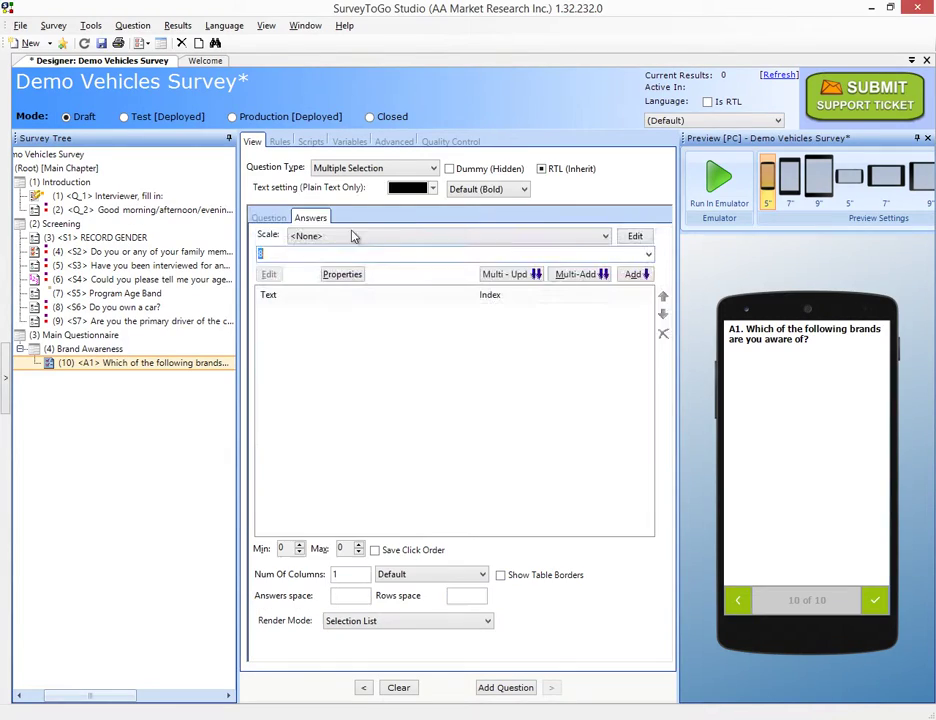
pyautogui.click(575, 274)
pyautogui.hotkey('ctrl', 'v')
pyautogui.click(587, 510)
pyautogui.click(349, 141)
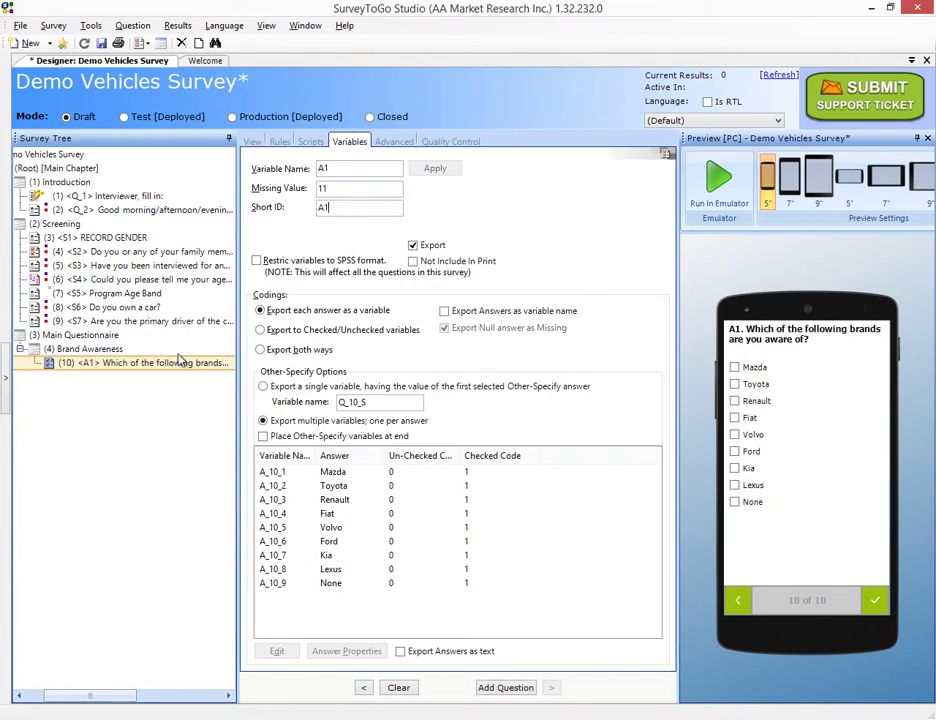
# Step: Add a second multiple selection question with identifiers A2
pyautogui.hotkey('alt', 'Tab')
pyautogui.scroll(-2, 281, 333)
pyautogui.hotkey('alt', 'Tab')
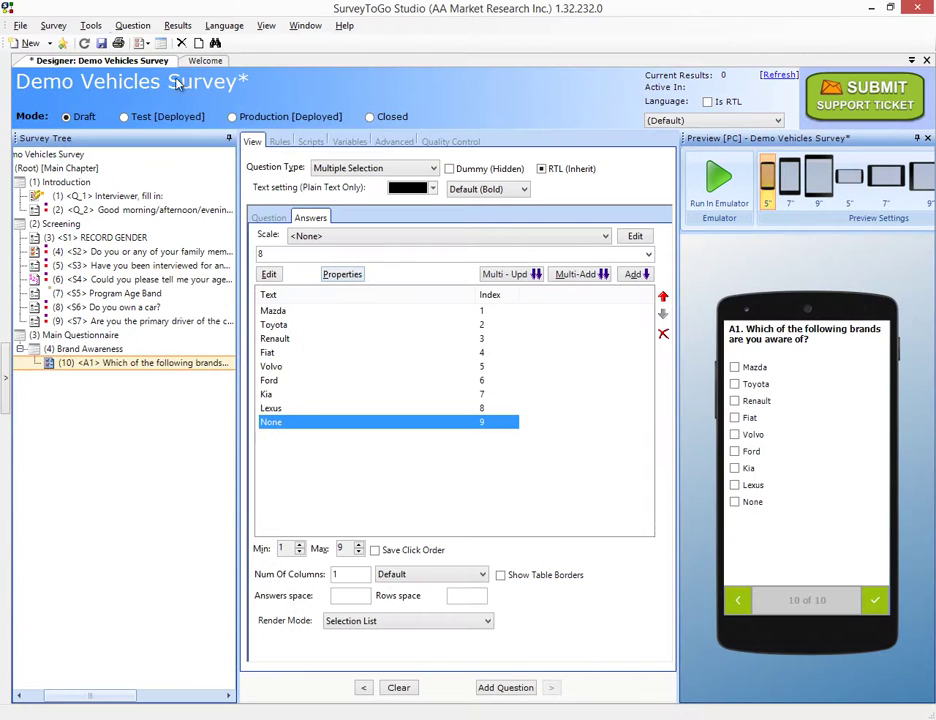
pyautogui.click(132, 25)
pyautogui.moveTo(146, 40)
pyautogui.click(280, 152)
pyautogui.click(349, 141)
pyautogui.doubleClick(355, 165)
pyautogui.write('A2')
pyautogui.doubleClick(376, 205)
pyautogui.write('A2')
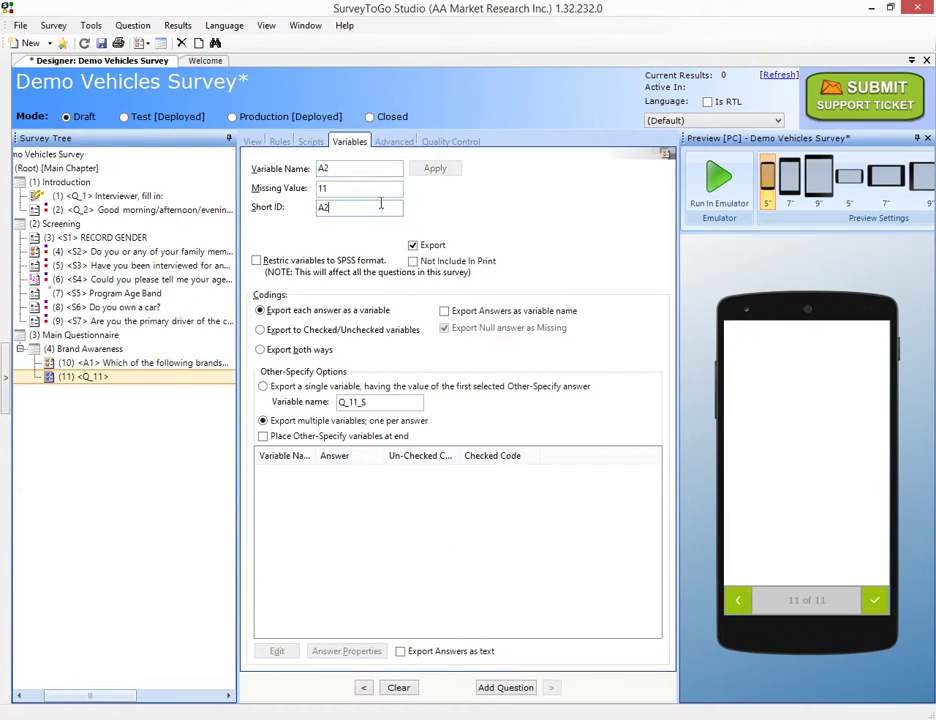
pyautogui.hotkey('alt', 'Tab')
# Step: Paste the Mazda-through-None brand list from Word as A2's nine answers
pyautogui.click(317, 333)
pyautogui.hotkey('shift', 'End')
pyautogui.hotkey('alt', 'Tab')
pyautogui.click(251, 140)
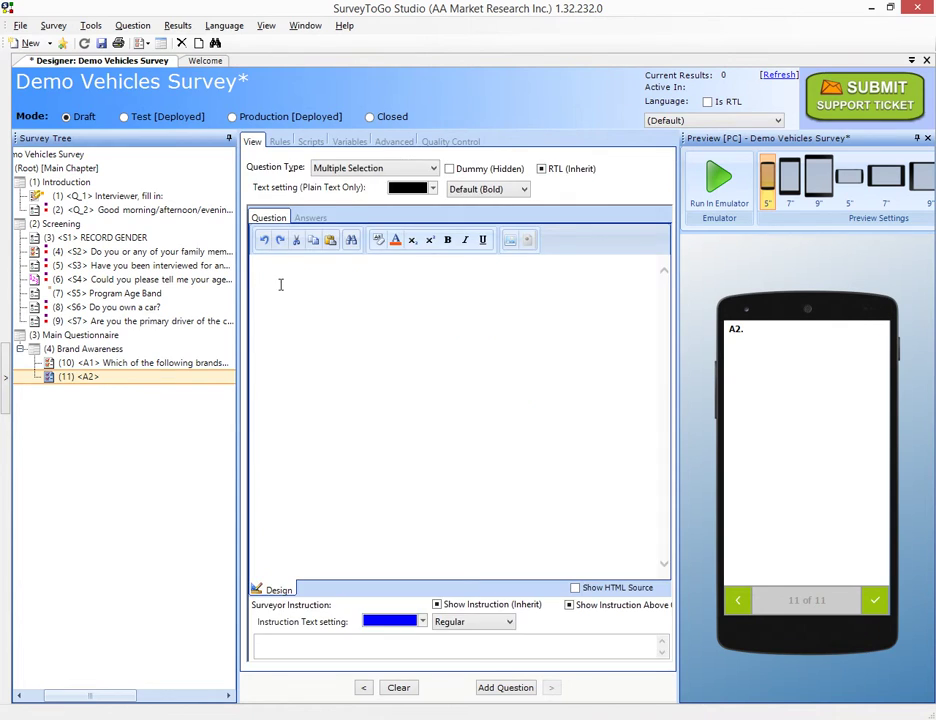
pyautogui.hotkey('alt', 'Tab')
pyautogui.moveTo(314, 390); pyautogui.dragTo(338, 488)
pyautogui.hotkey('ctrl', 'c')
pyautogui.hotkey('alt', 'Tab')
pyautogui.click(503, 274)
pyautogui.hotkey('ctrl', 'v')
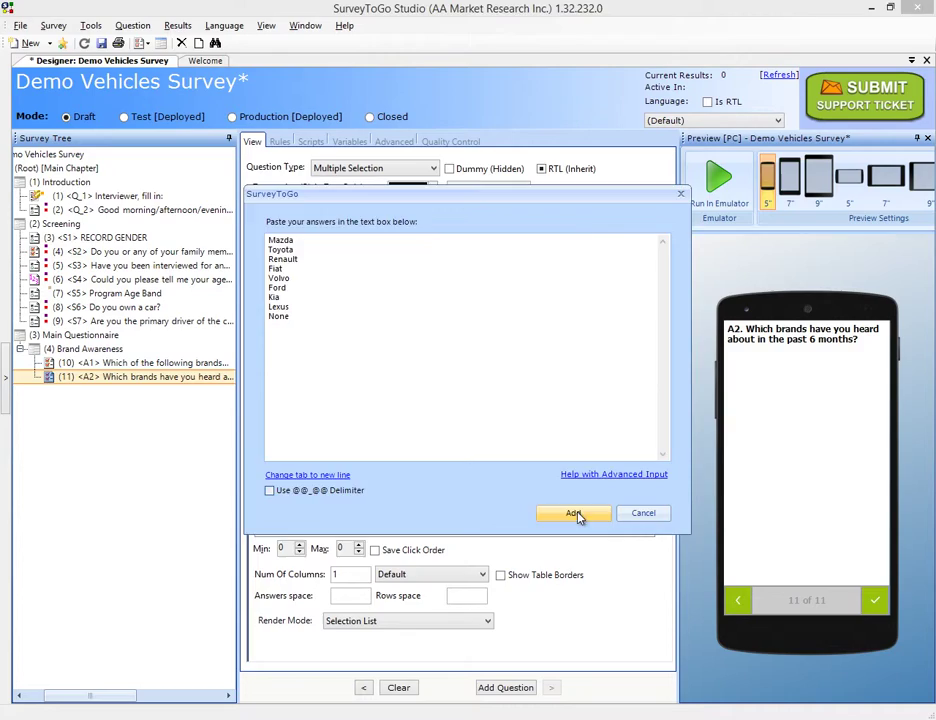
pyautogui.click(572, 511)
pyautogui.hotkey('alt', 'Tab')
pyautogui.scroll(-5, 360, 437)
pyautogui.scroll(-1, 360, 437)
pyautogui.hotkey('alt', 'Tab')
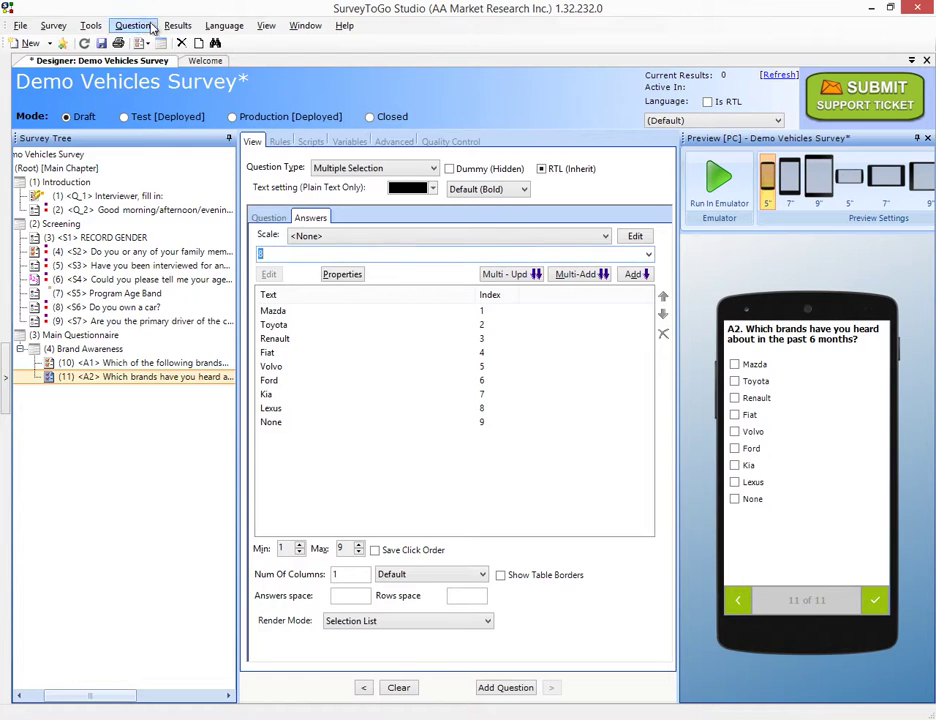
# Step: Create a multiple selection grid question and rename its variable from Q_12 to A3
pyautogui.click(136, 25)
pyautogui.moveTo(146, 40)
pyautogui.click(338, 174)
pyautogui.click(349, 141)
pyautogui.doubleClick(334, 167)
pyautogui.write('A3')
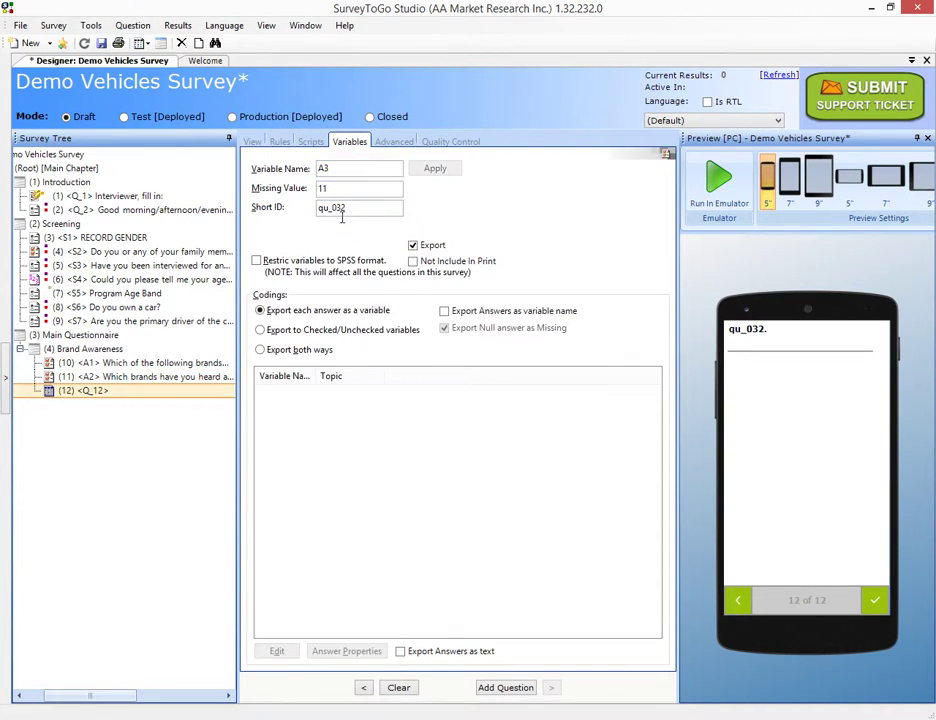
pyautogui.click(252, 141)
# Step: Paste A3's question wording from Word as the question text
pyautogui.hotkey('alt', 'Tab')
pyautogui.moveTo(580, 345); pyautogui.dragTo(291, 345)
pyautogui.hotkey('ctrl', 'c')
pyautogui.hotkey('alt', 'Tab')
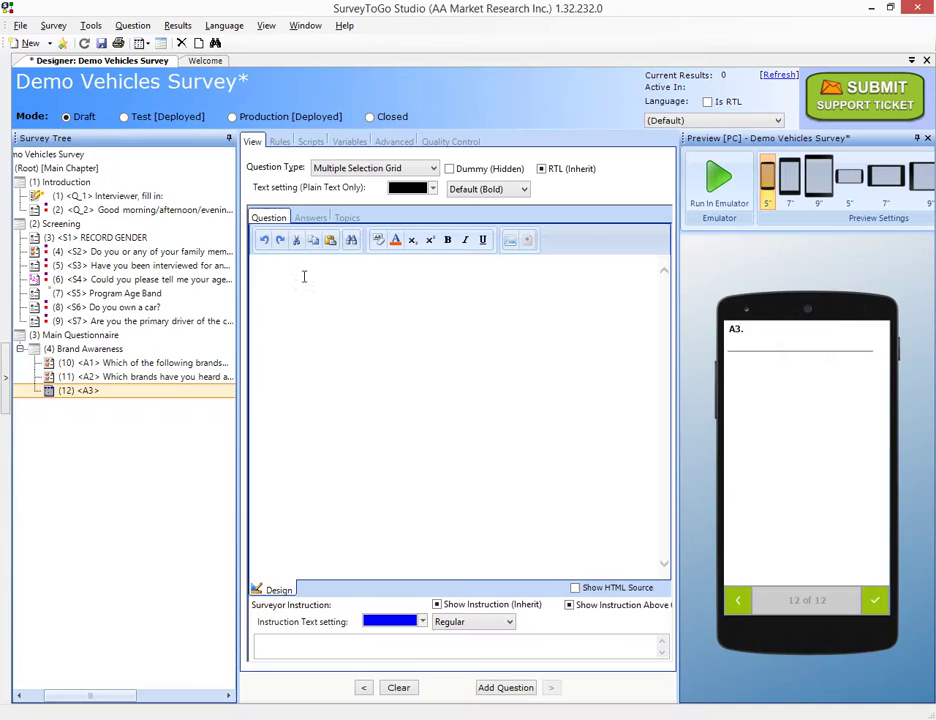
pyautogui.click(305, 274)
pyautogui.hotkey('ctrl', 'v')
pyautogui.hotkey('alt', 'Tab')
# Step: Add TV, Radio and Internet as A3's answers, one per line
pyautogui.hotkey('alt', 'Tab')
pyautogui.click(345, 215)
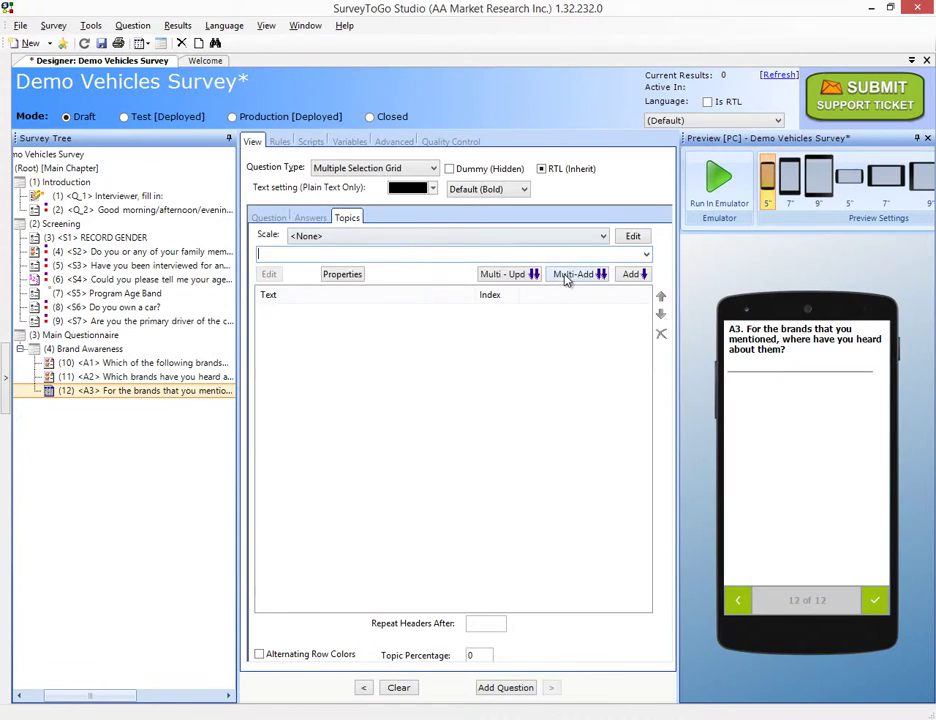
pyautogui.hotkey('alt', 'Tab')
pyautogui.moveTo(314, 412); pyautogui.dragTo(340, 511)
pyautogui.moveTo(574, 400); pyautogui.dragTo(668, 400)
pyautogui.hotkey('ctrl', 'c')
pyautogui.hotkey('alt', 'Tab')
pyautogui.click(307, 215)
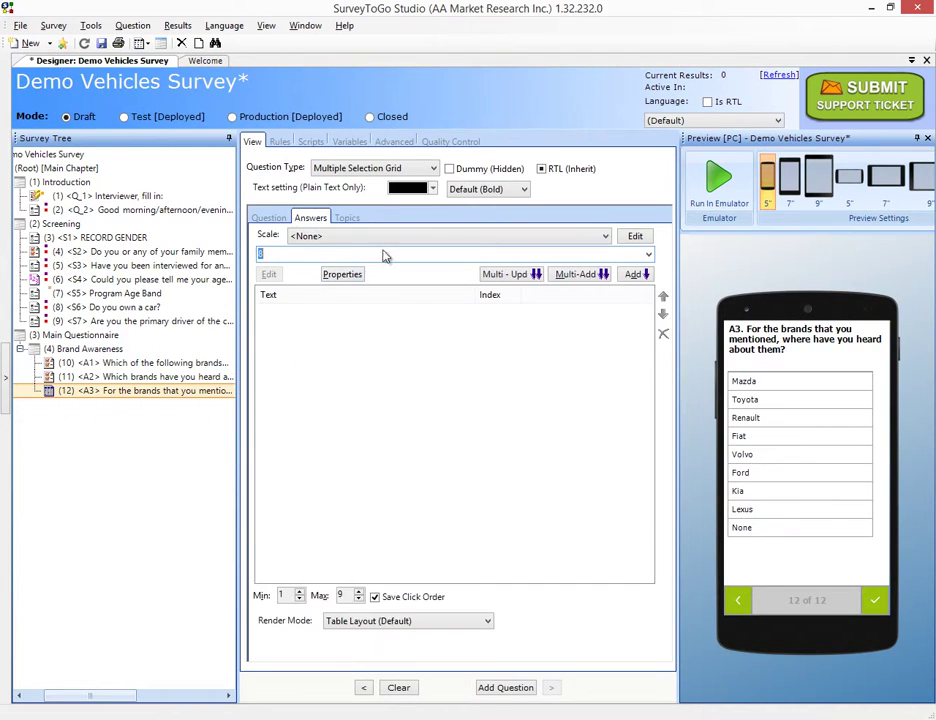
pyautogui.click(577, 274)
pyautogui.hotkey('ctrl', 'v')
pyautogui.click(307, 474)
pyautogui.click(556, 516)
# Step: Keep the default table layout and review the grid's brand topics
pyautogui.click(407, 620)
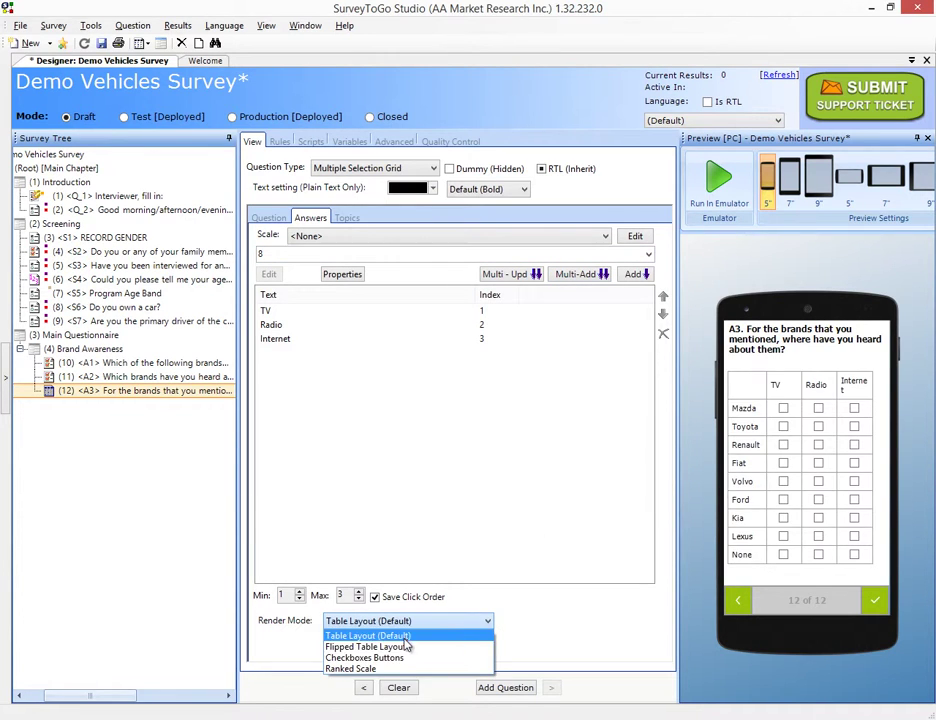
pyautogui.click(407, 637)
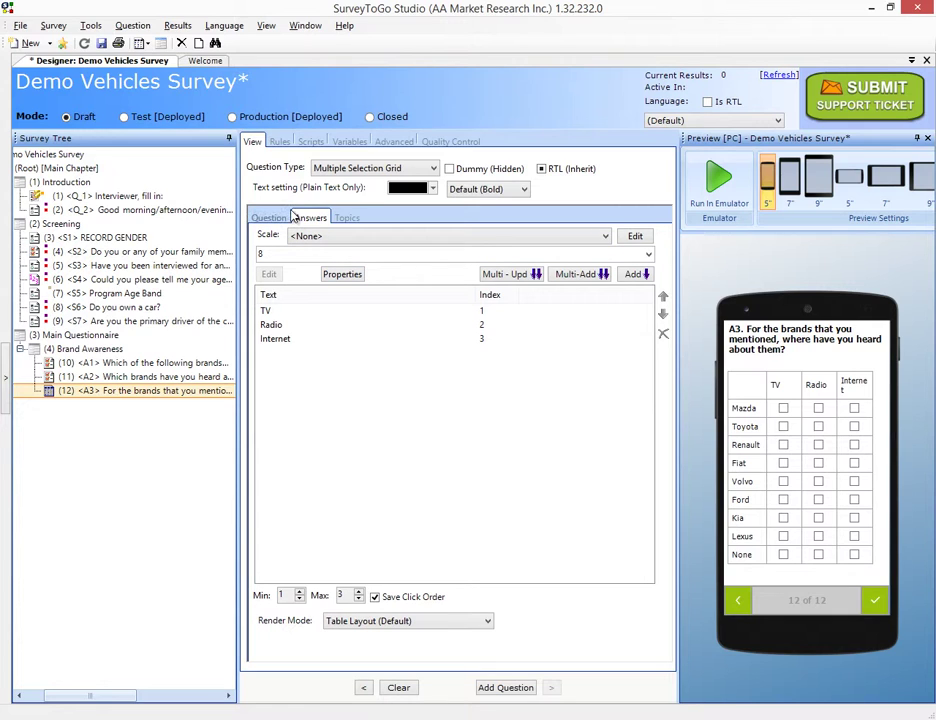
pyautogui.click(347, 218)
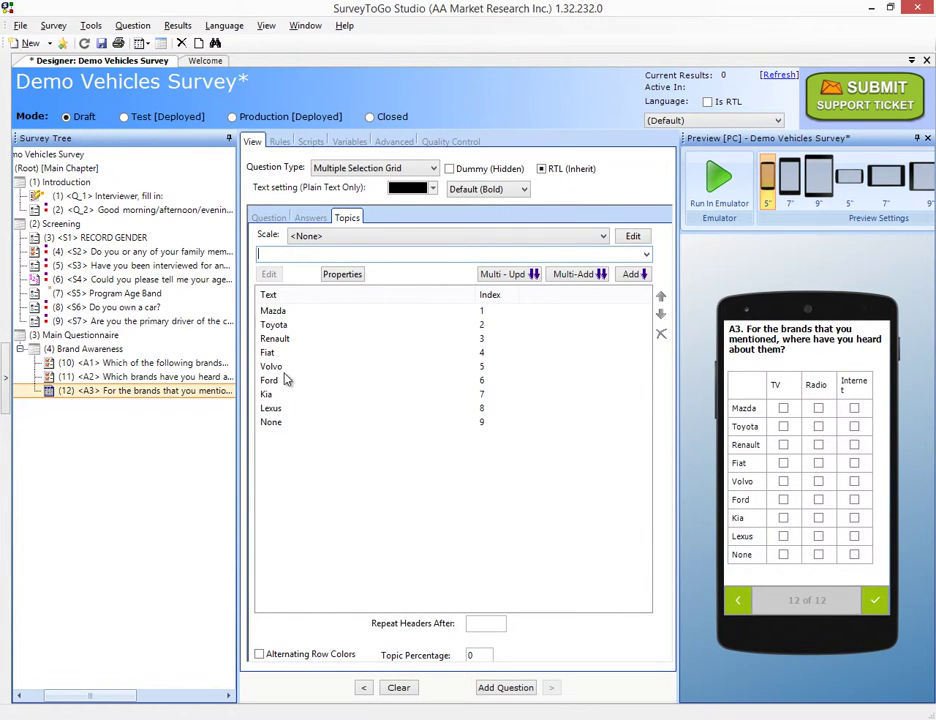
# Step: Add the brands Mazda through None from Word as A3's grid topics
pyautogui.hotkey('alt', 'Tab')
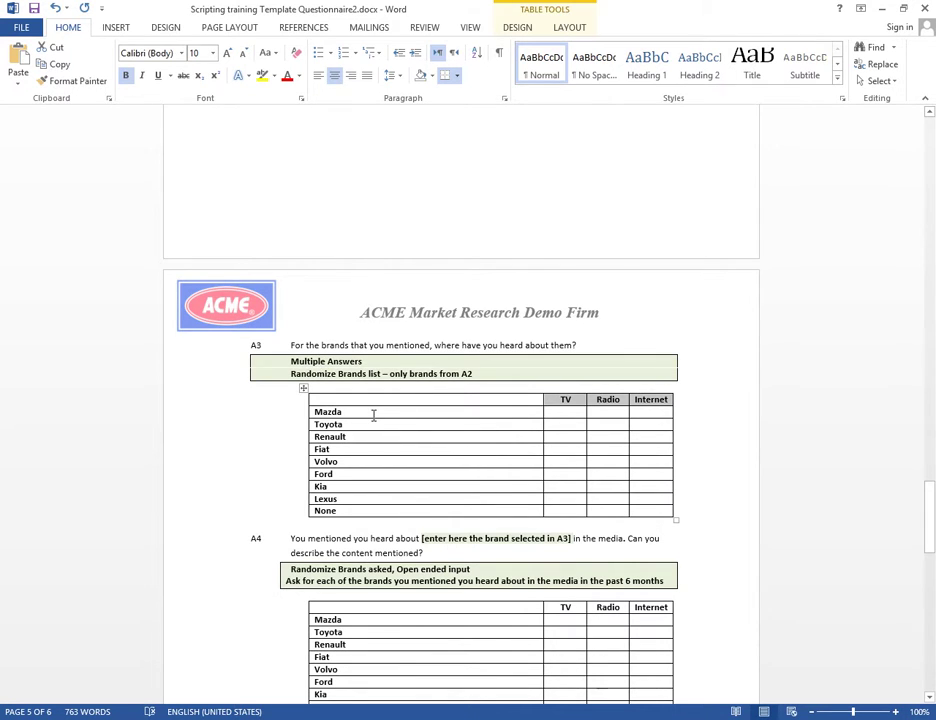
pyautogui.moveTo(373, 415); pyautogui.dragTo(385, 511)
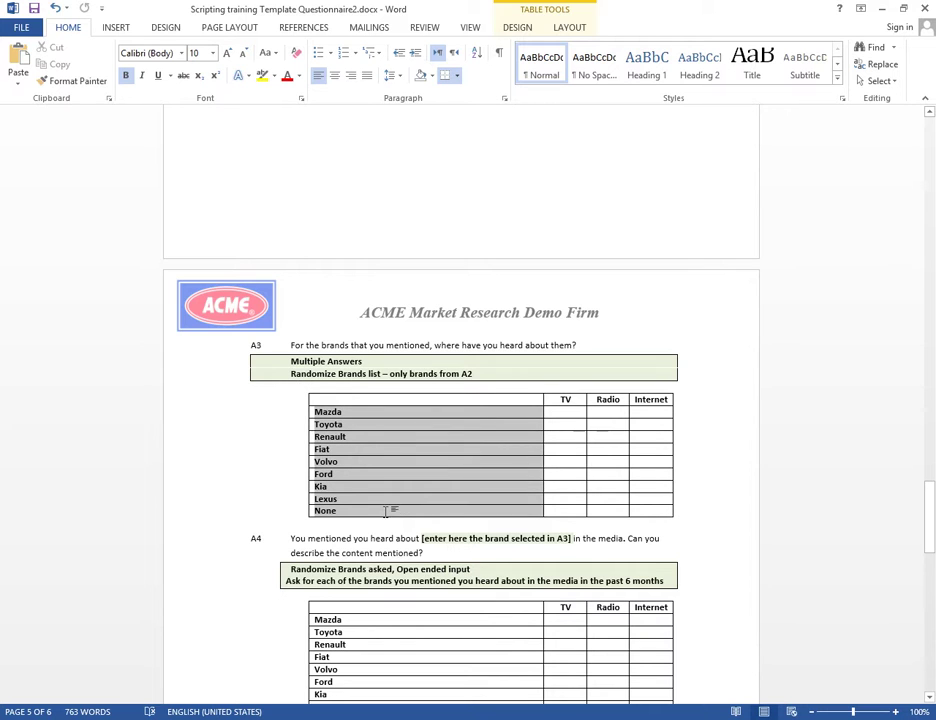
pyautogui.hotkey('ctrl', 'c')
pyautogui.hotkey('alt', 'Tab')
pyautogui.click(573, 274)
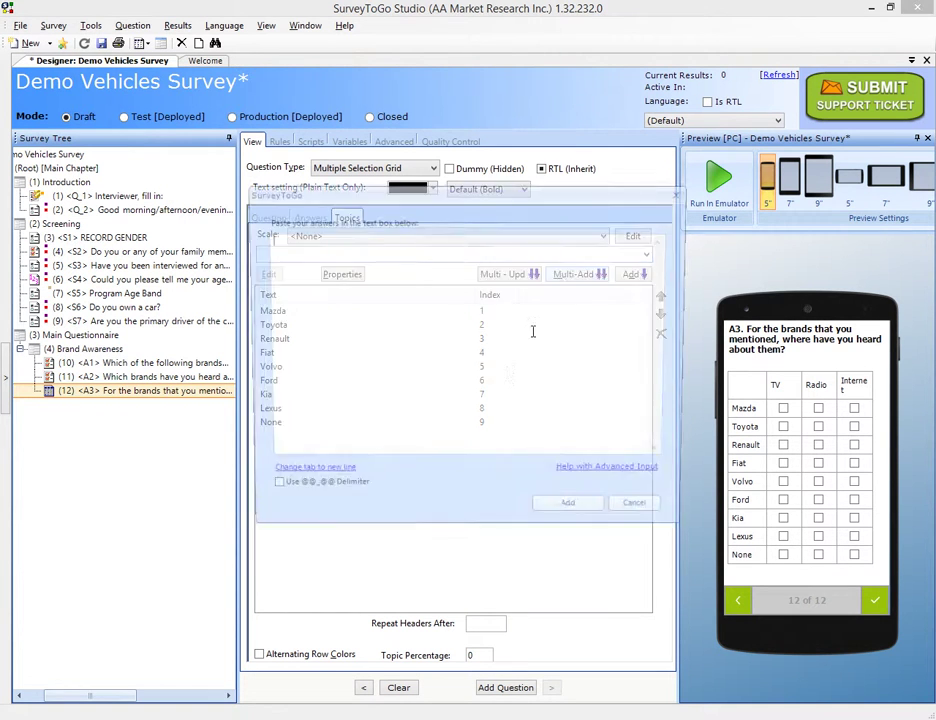
pyautogui.hotkey('ctrl', 'v')
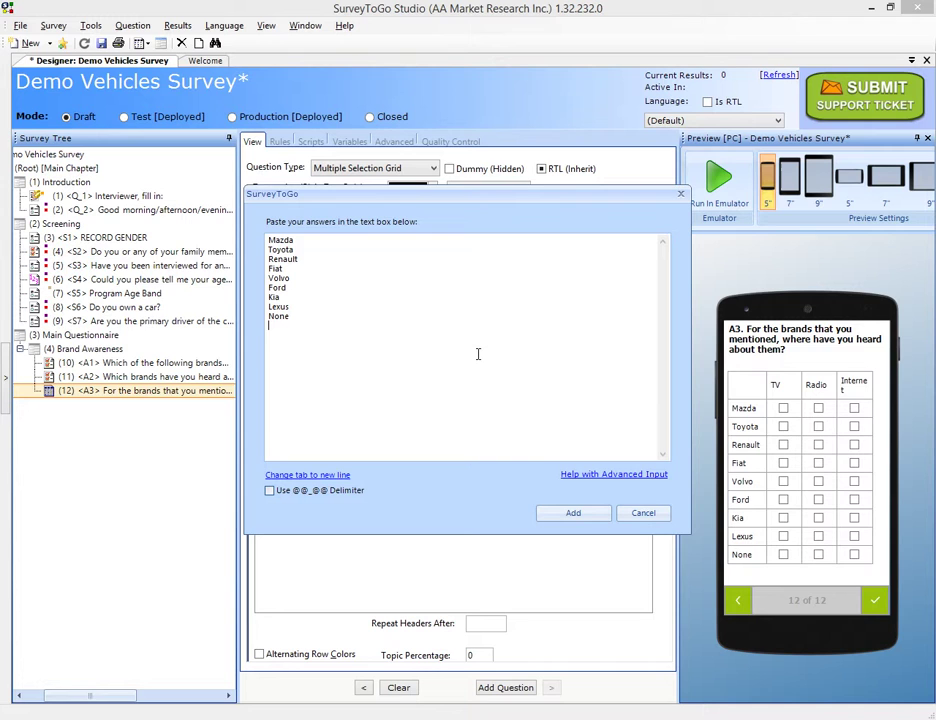
pyautogui.click(562, 510)
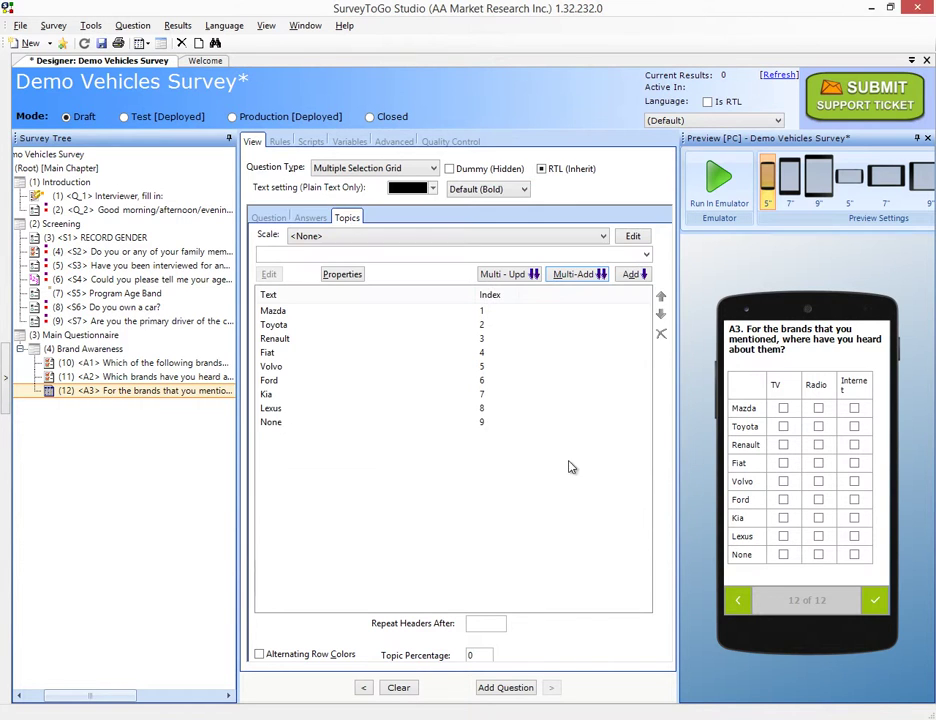
# Step: Select the TV, Radio and Internet headings in A3's Word table
pyautogui.hotkey('alt', 'Tab')
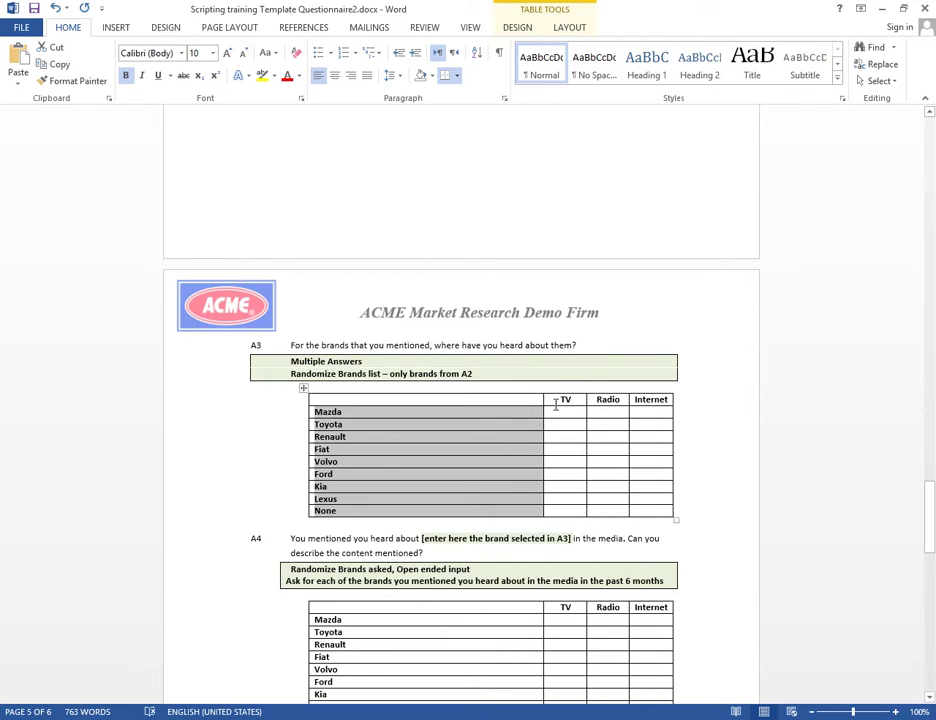
pyautogui.click(559, 401)
pyautogui.moveTo(556, 401); pyautogui.dragTo(654, 404)
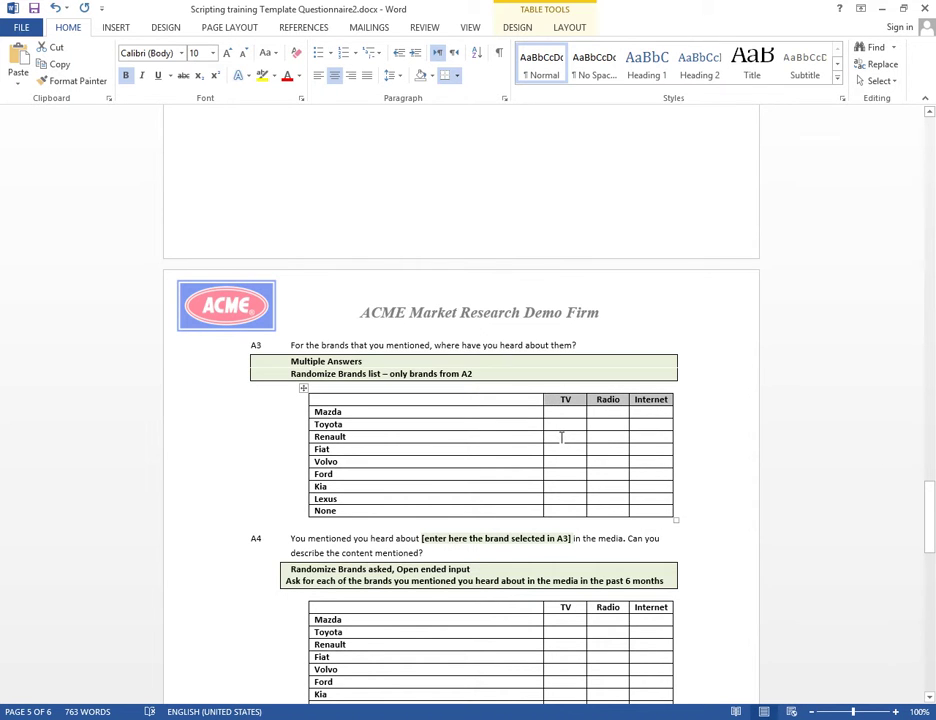
pyautogui.hotkey('alt', 'Tab')
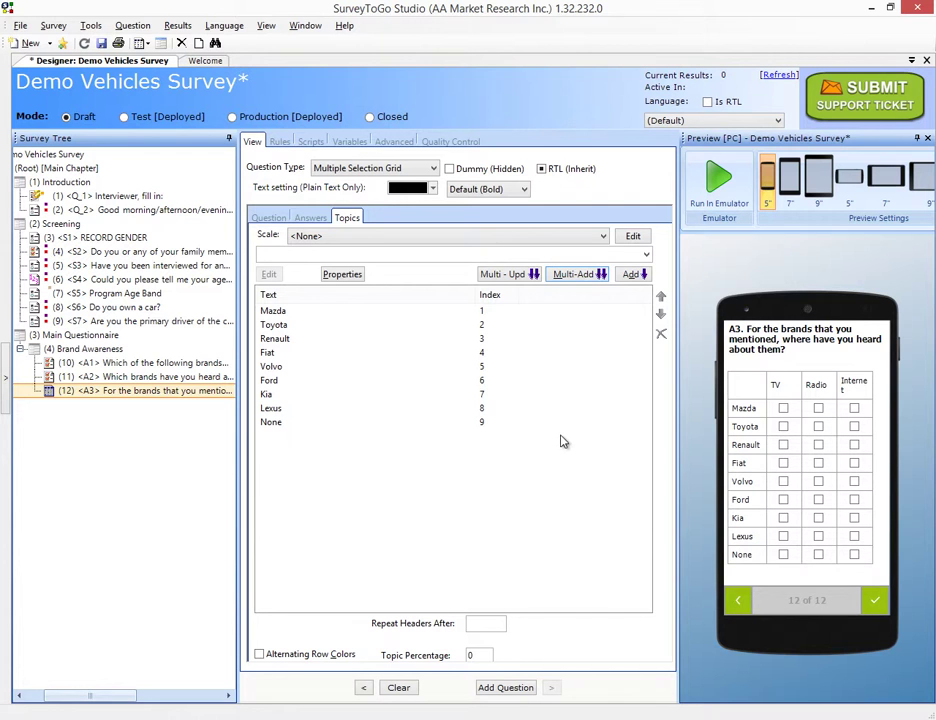
# Step: Cancel the duplicate TV, Radio, Internet paste and select question A1 in the Survey Tree
pyautogui.click(572, 273)
pyautogui.hotkey('ctrl', 'v')
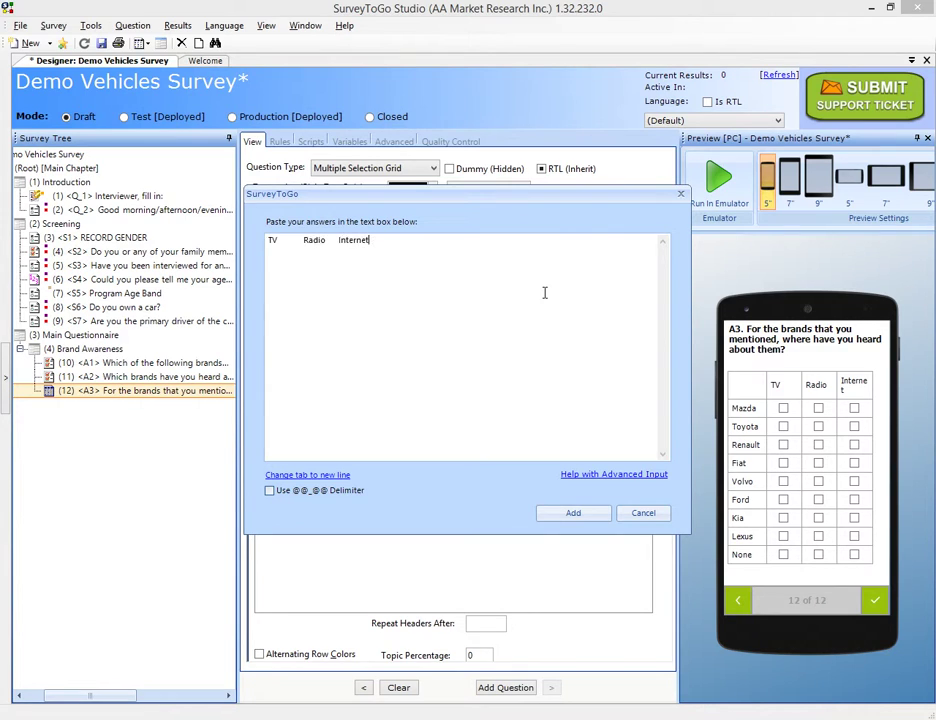
pyautogui.click(298, 480)
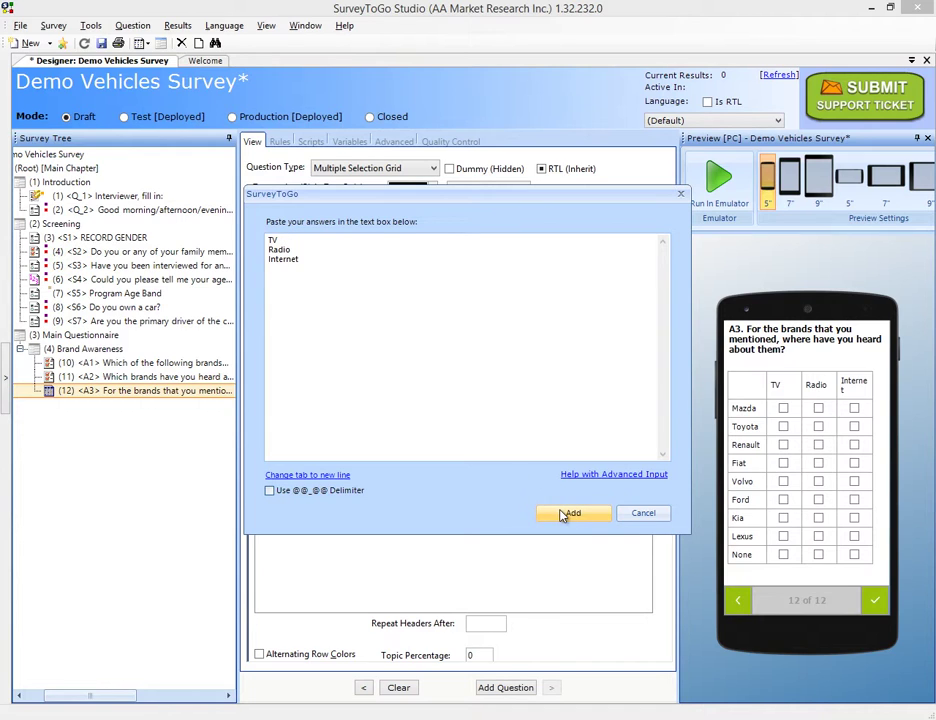
pyautogui.click(643, 513)
pyautogui.click(150, 376)
pyautogui.click(150, 362)
pyautogui.hotkey('alt', 'Tab')
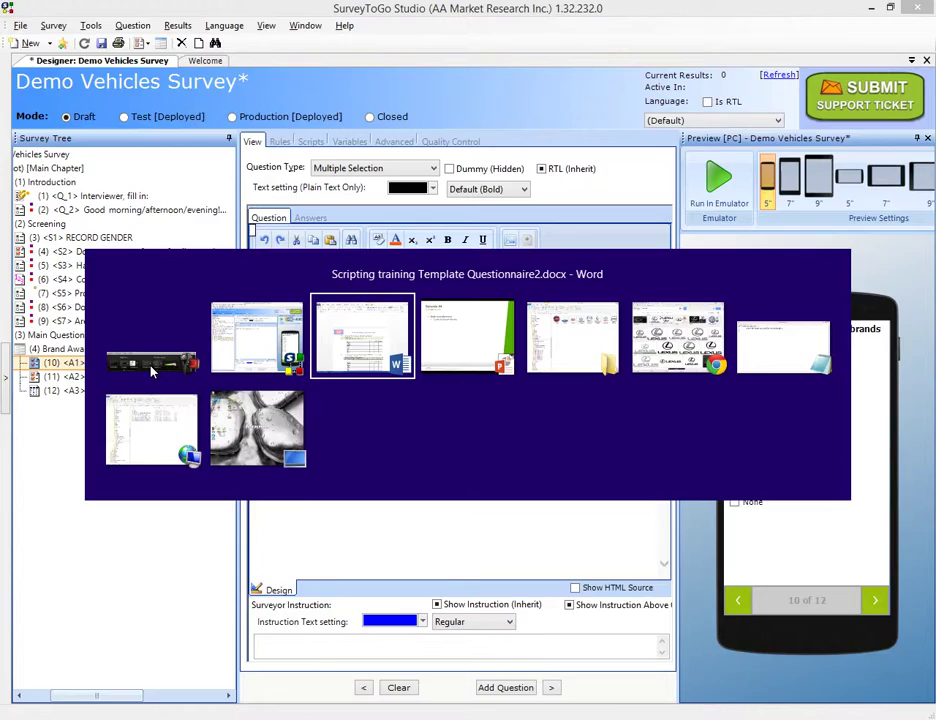
pyautogui.scroll(-6, 301, 386)
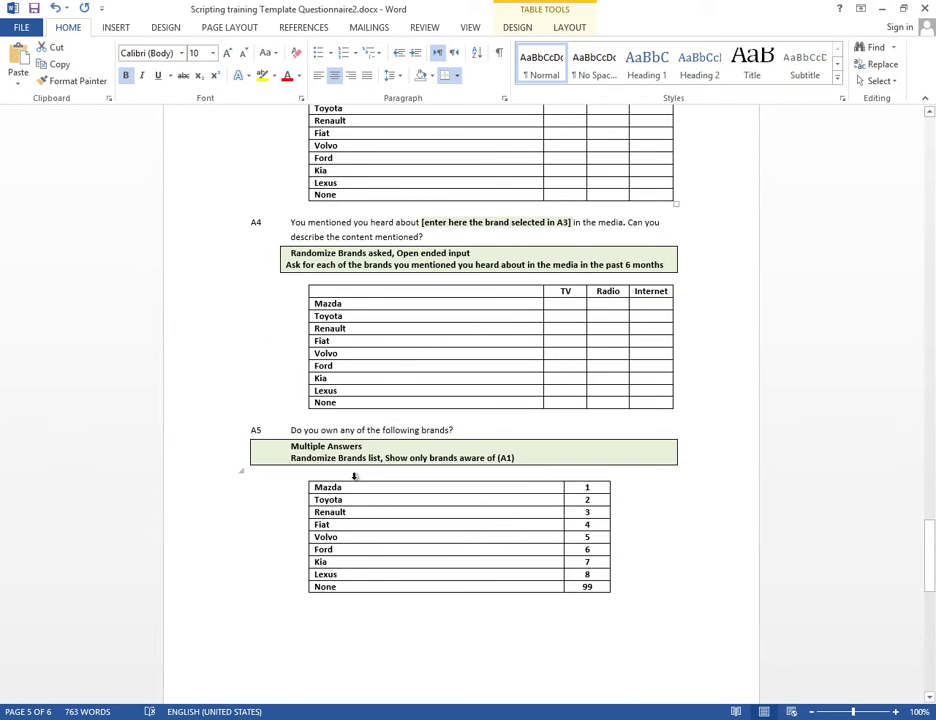
pyautogui.scroll(4, 338, 540)
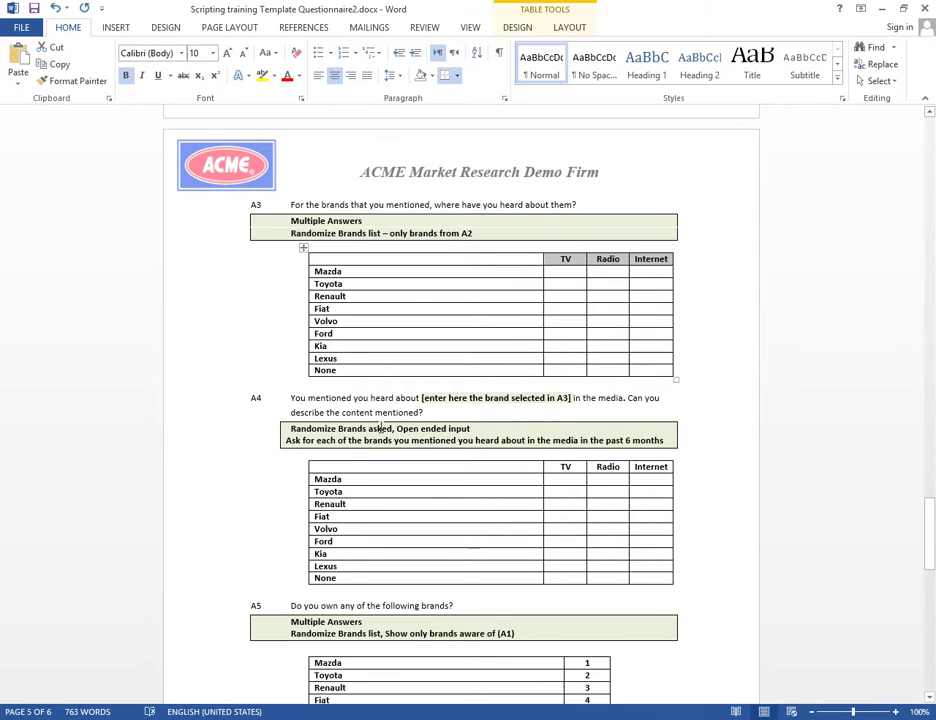
pyautogui.scroll(3, 385, 425)
pyautogui.scroll(2, 379, 423)
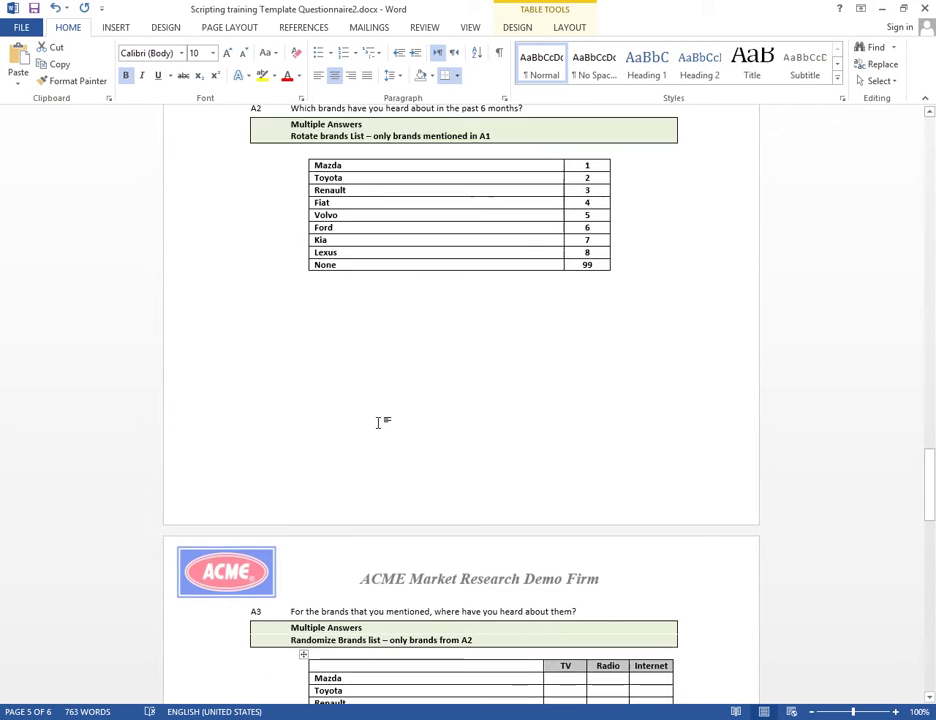
pyautogui.scroll(6, 378, 422)
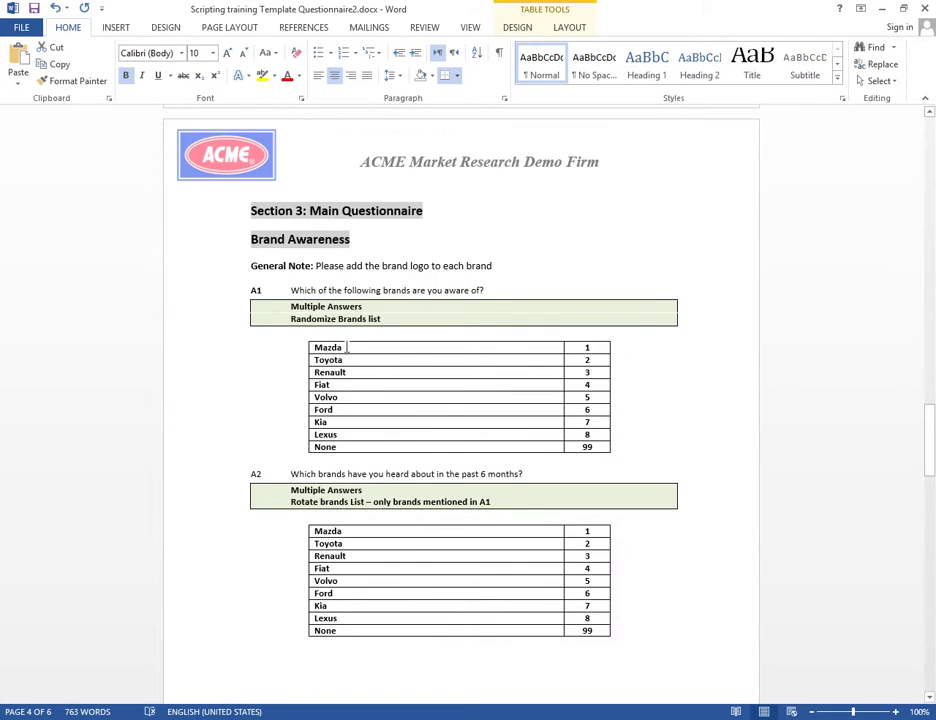
pyautogui.moveTo(343, 347); pyautogui.dragTo(338, 409)
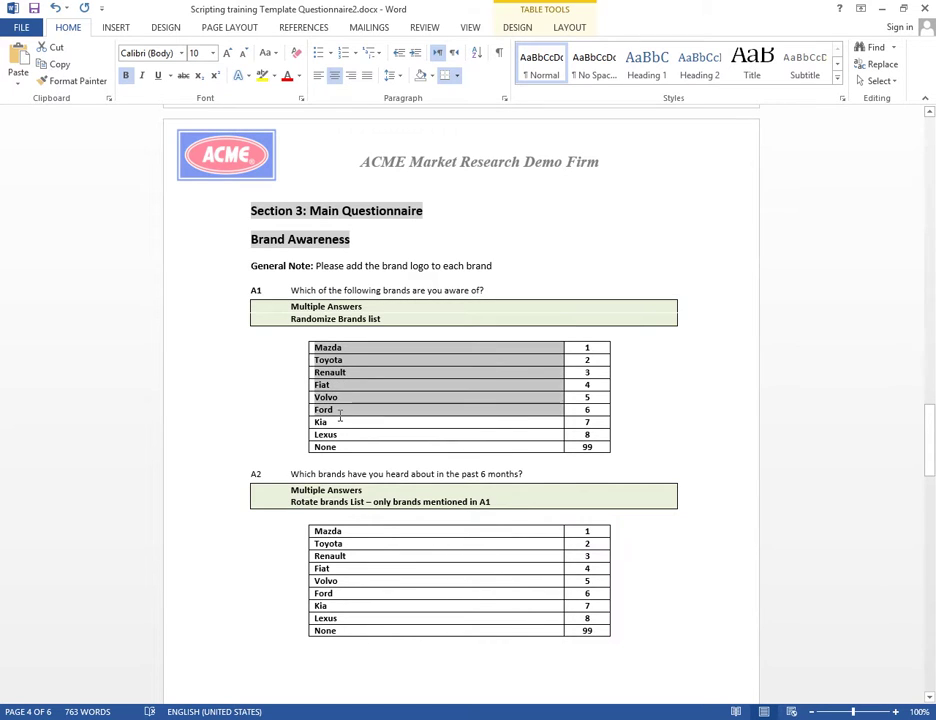
pyautogui.click(273, 359)
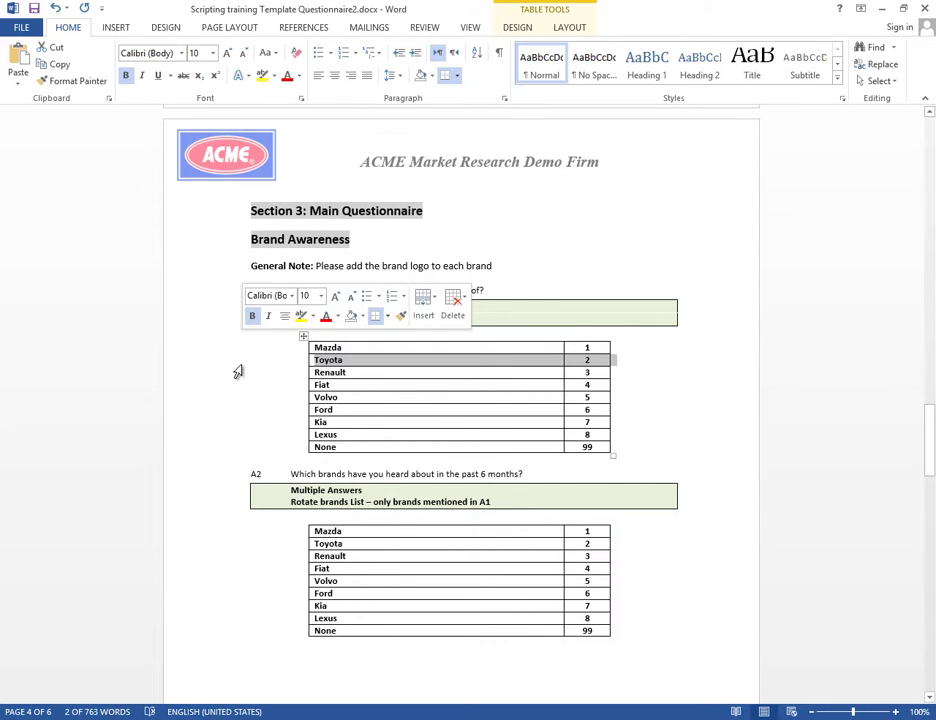
pyautogui.hotkey('alt', 'Tab')
pyautogui.click(340, 362)
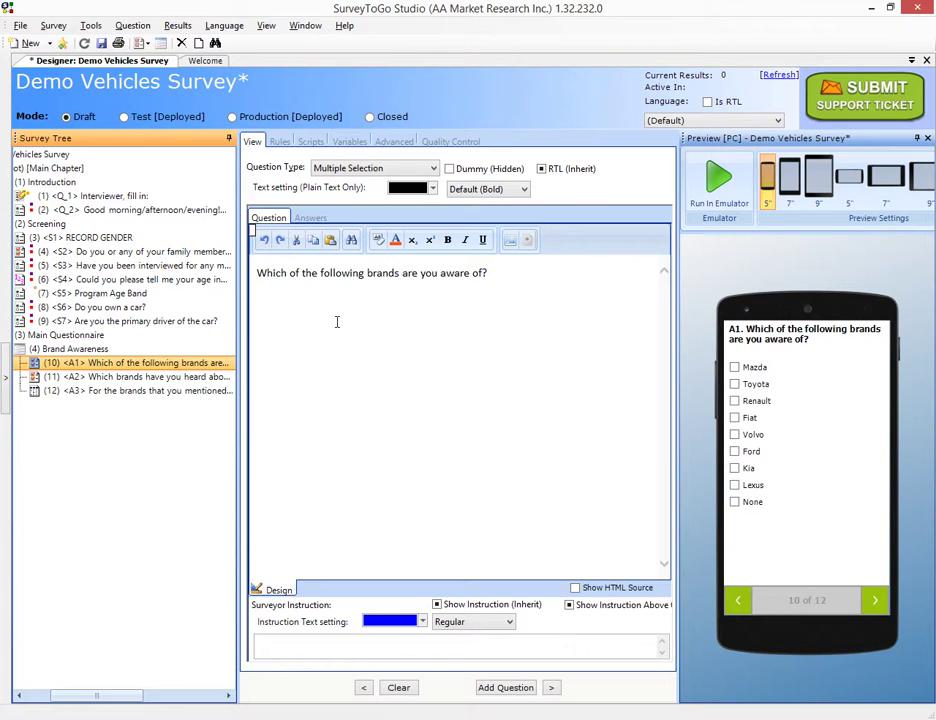
# Step: Convert A1's nine brand answers into a scale with 'Make Question Answers Into Scale'
pyautogui.click(313, 220)
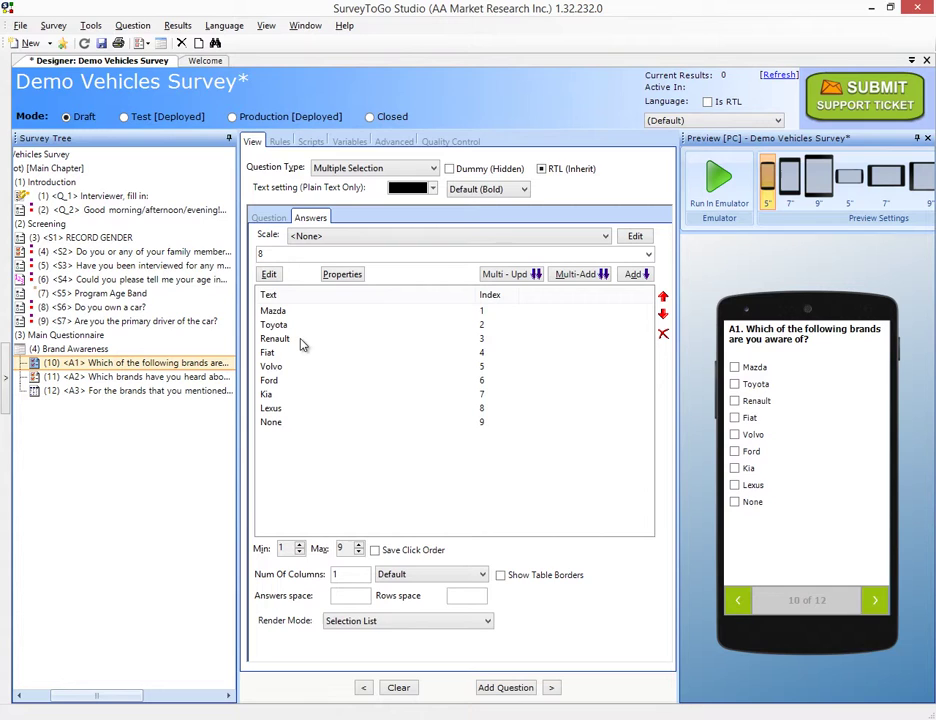
pyautogui.click(380, 237)
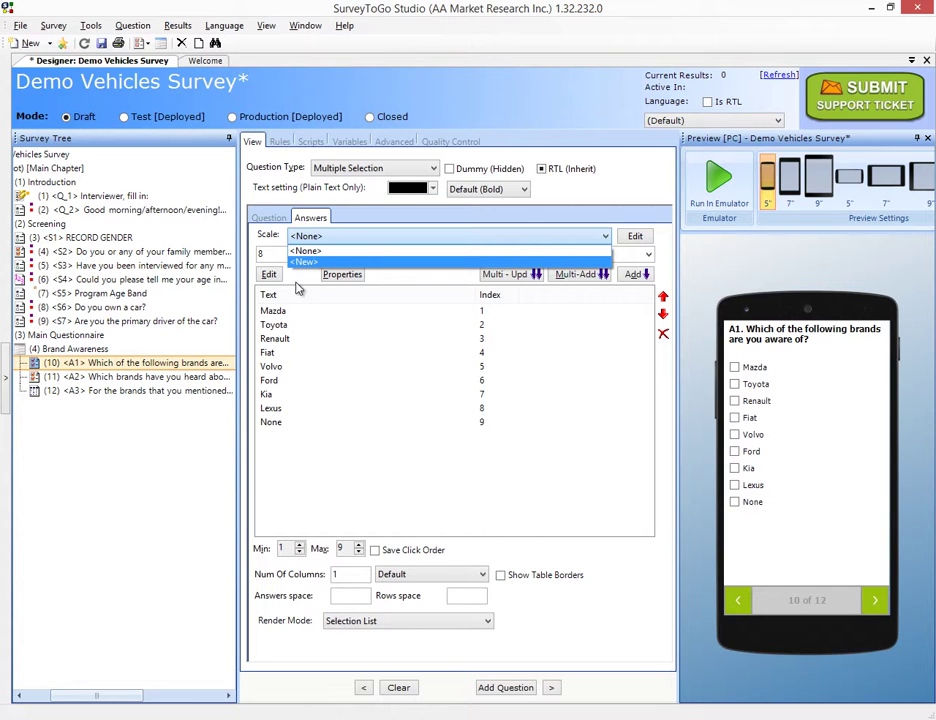
pyautogui.click(313, 447)
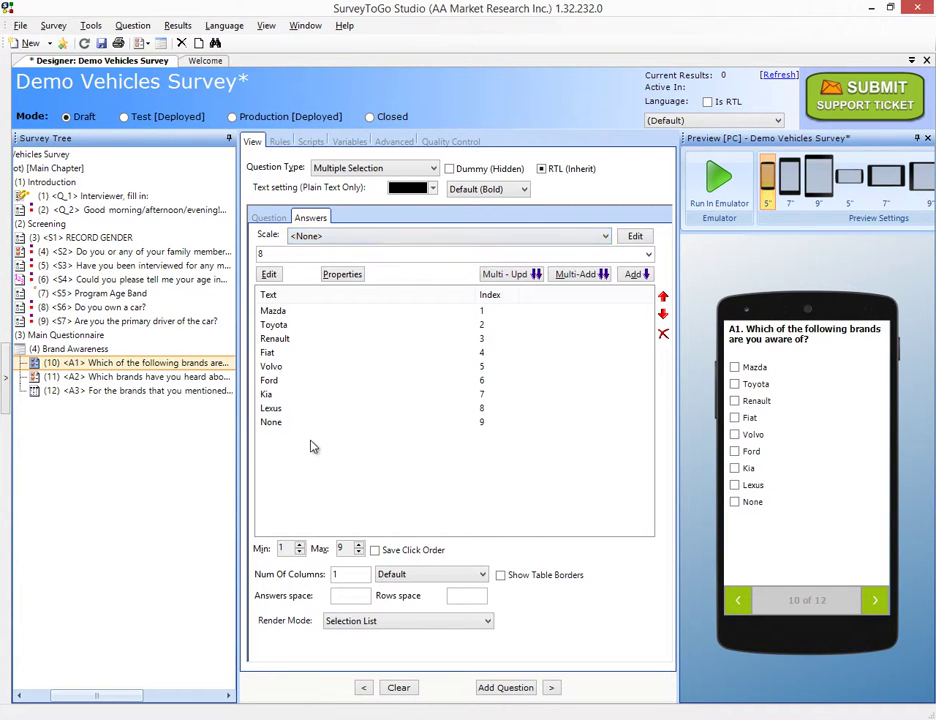
pyautogui.rightClick(193, 371)
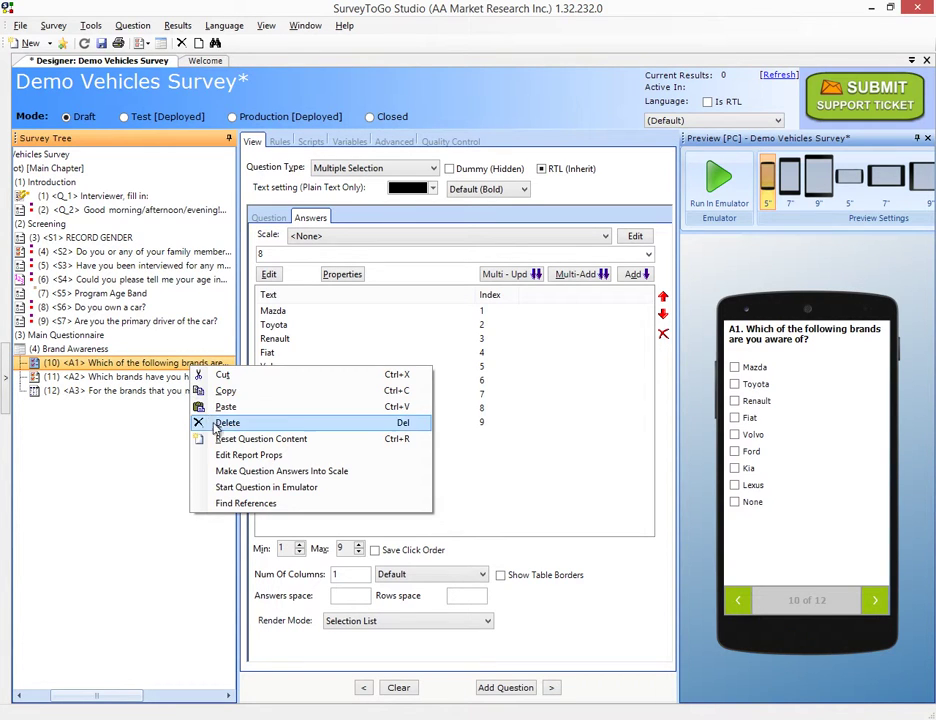
pyautogui.click(274, 471)
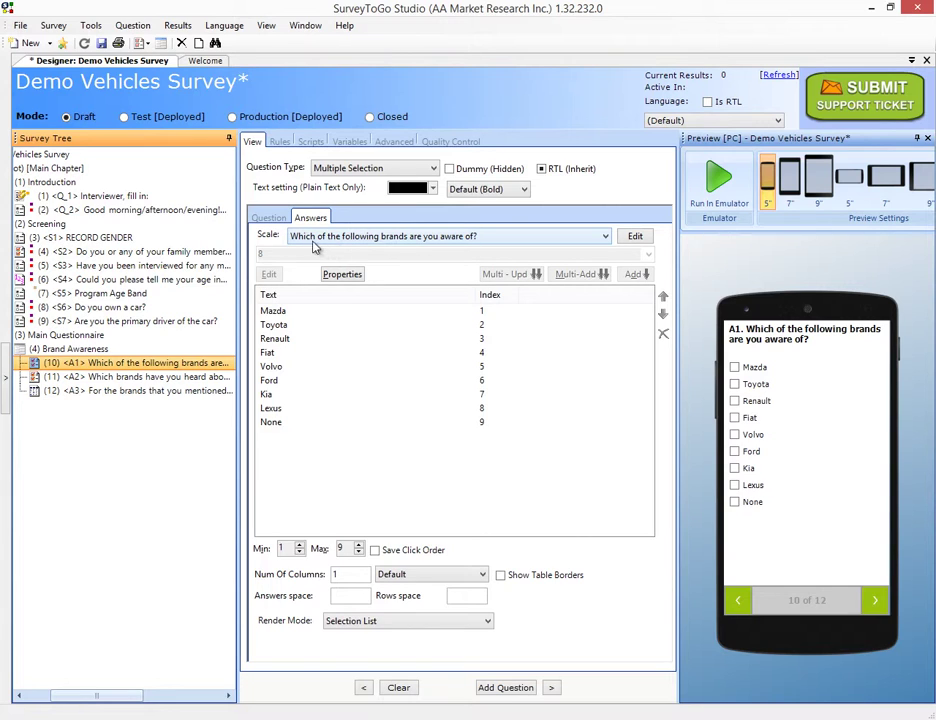
# Step: Rename A1's brand answer scale to 'Car Brands' in the scale editor
pyautogui.click(636, 237)
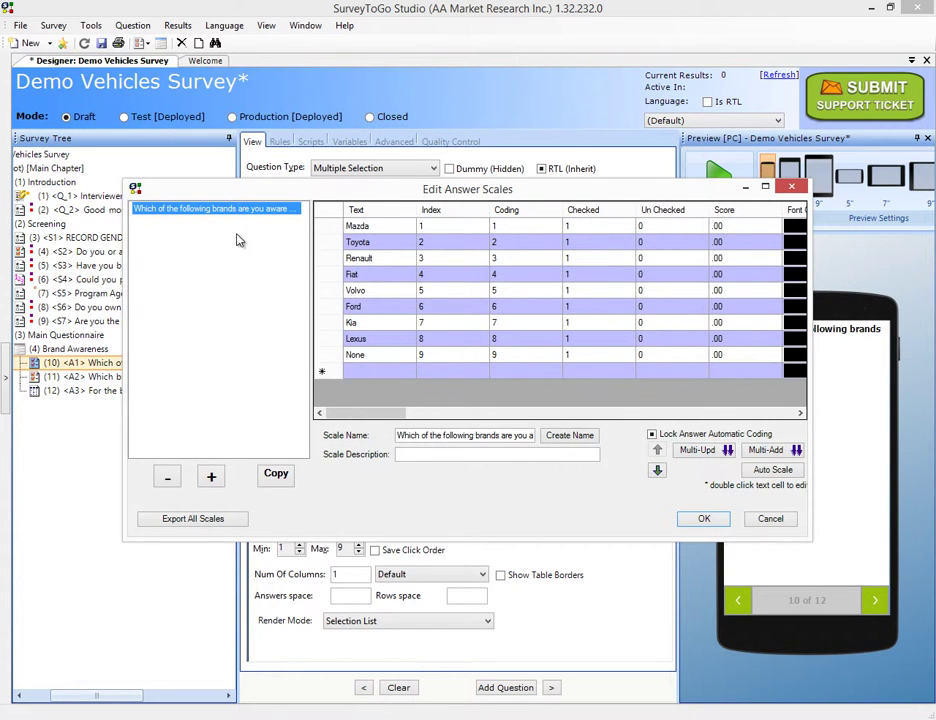
pyautogui.click(455, 432)
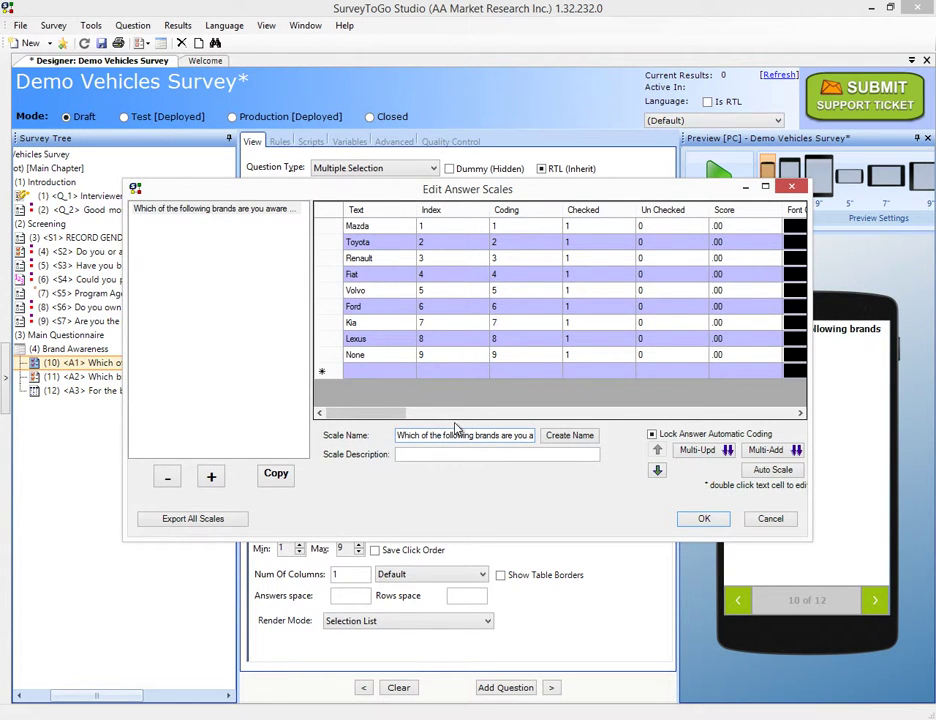
pyautogui.hotkey('ctrl', 'a')
pyautogui.write('Car')
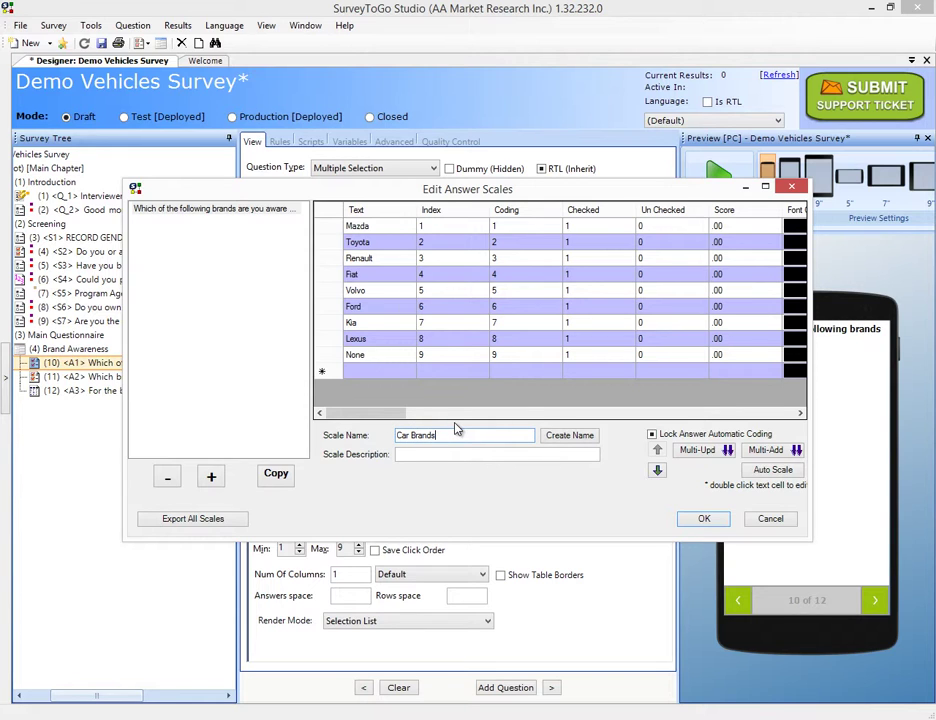
pyautogui.click(705, 526)
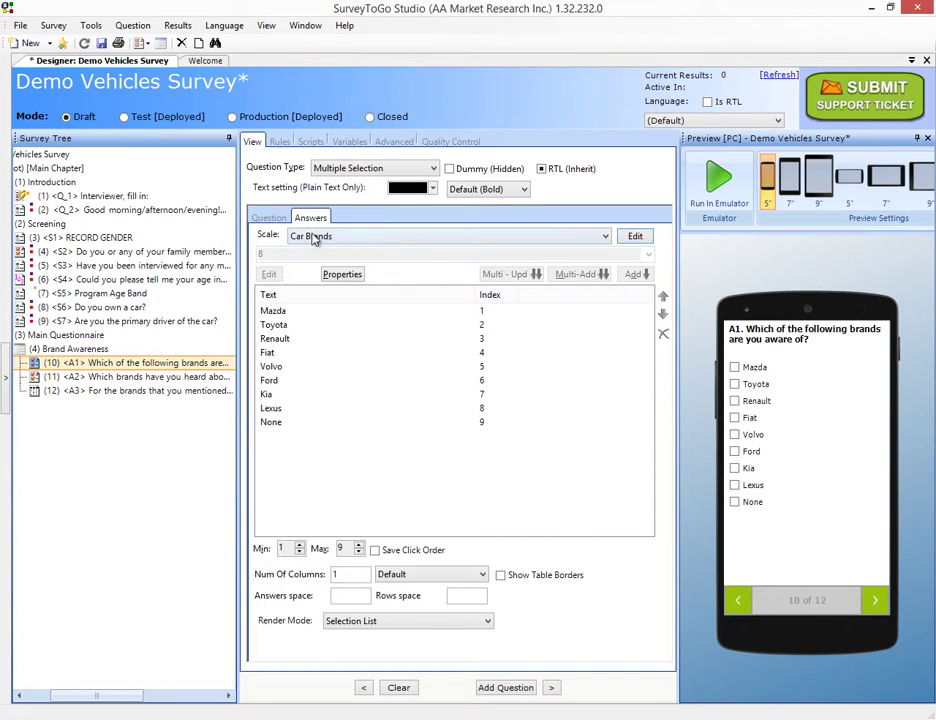
# Step: Apply the Car Brands scale to question A2's answers, confirming the replacement
pyautogui.click(164, 379)
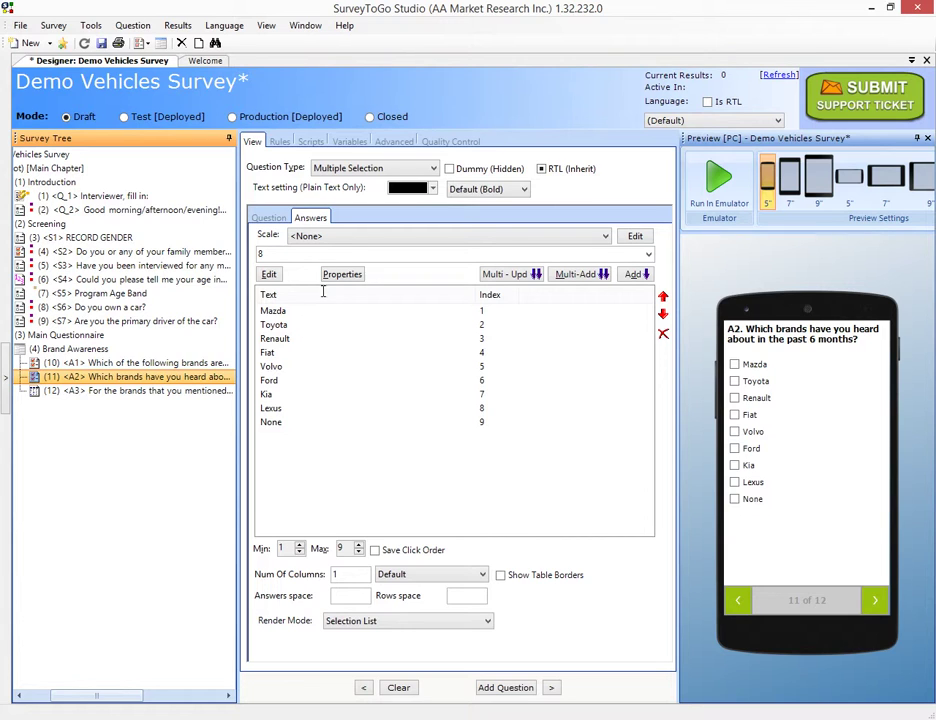
pyautogui.click(453, 236)
pyautogui.click(500, 270)
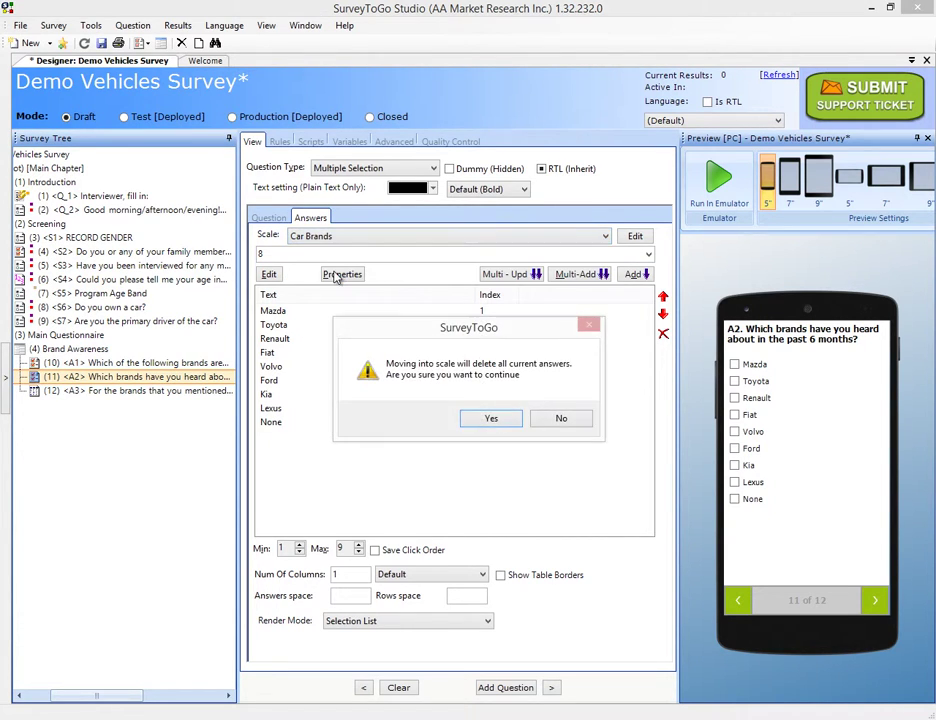
pyautogui.click(489, 418)
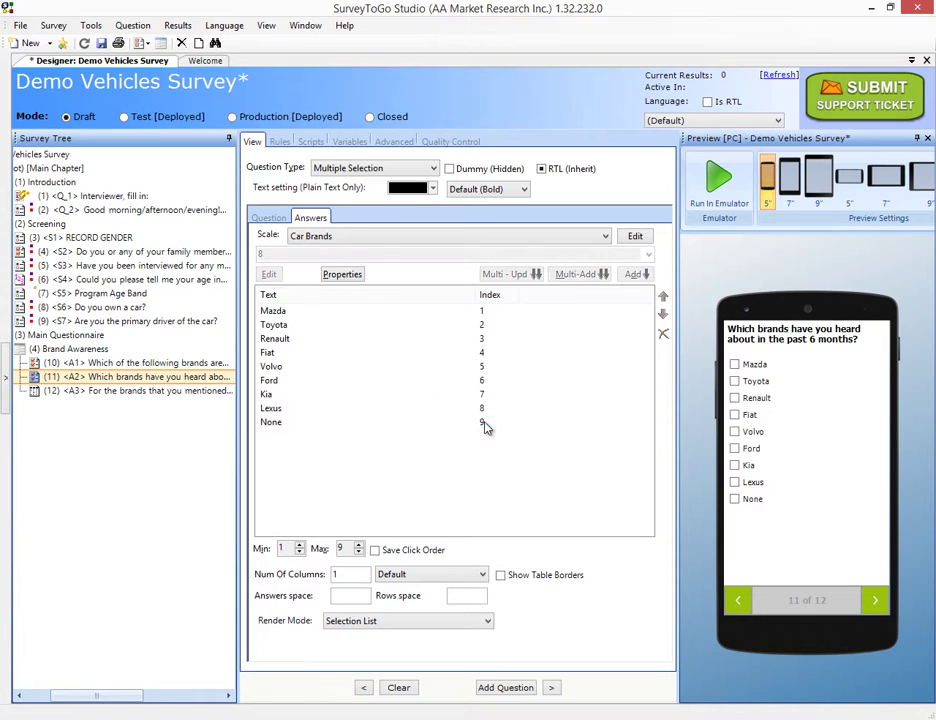
# Step: Apply the Car Brands scale to question A3's grid topics, confirming the replacement
pyautogui.click(205, 391)
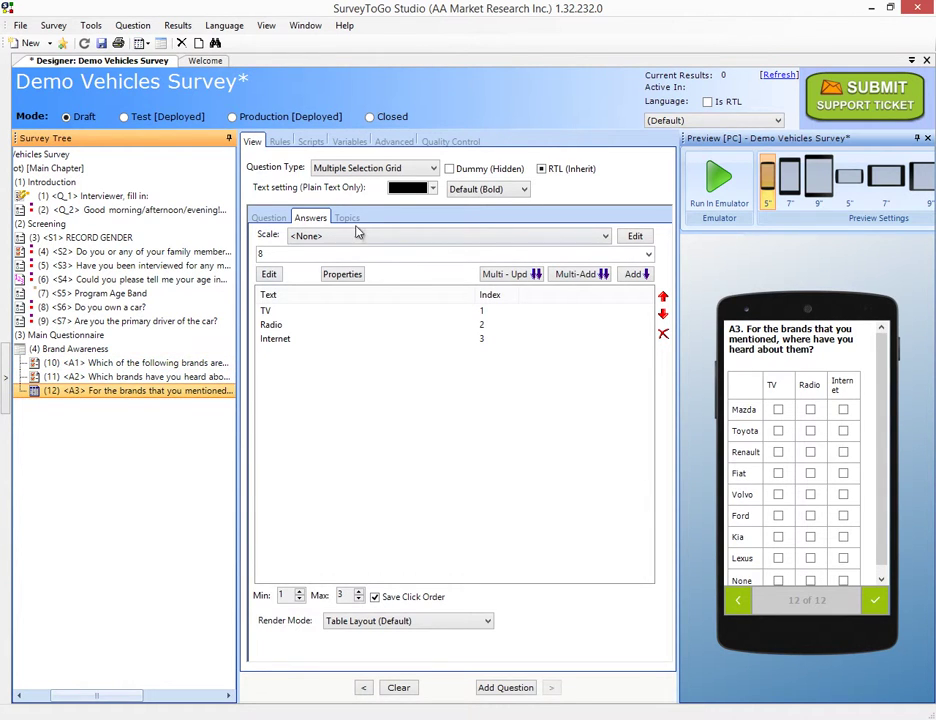
pyautogui.click(357, 220)
pyautogui.click(359, 237)
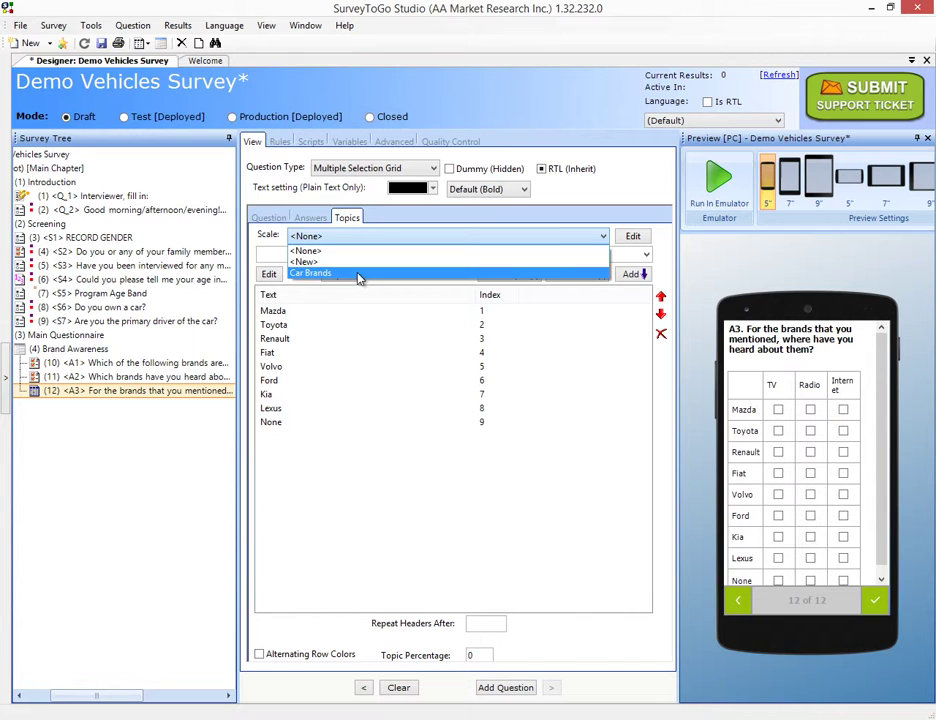
pyautogui.click(359, 276)
pyautogui.click(474, 419)
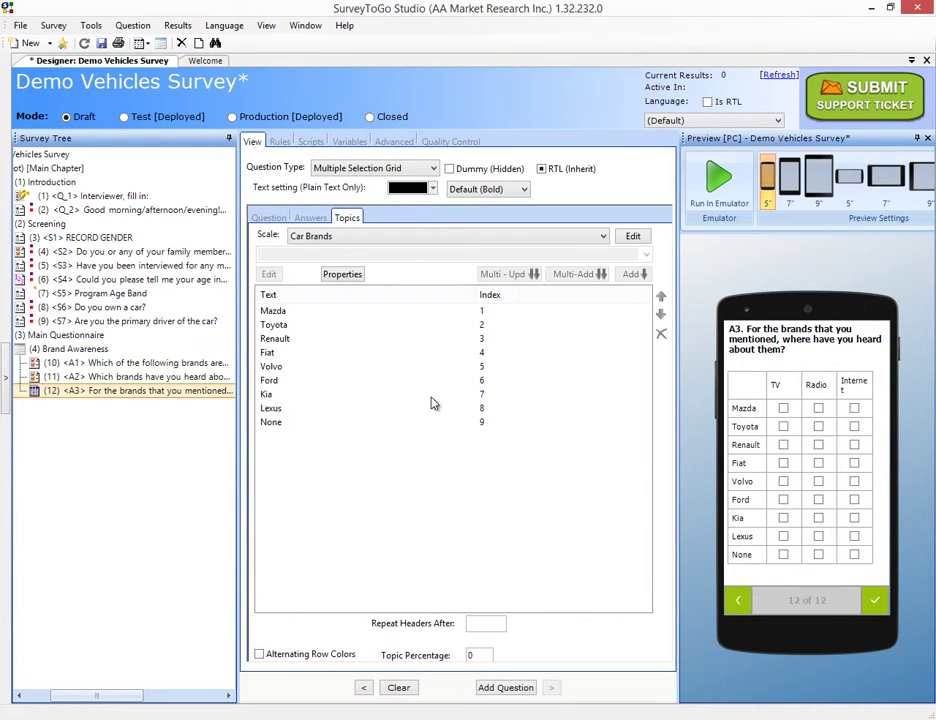
# Step: Find and select A1's Randomize Brands instruction in the Word questionnaire
pyautogui.hotkey('alt', 'Tab')
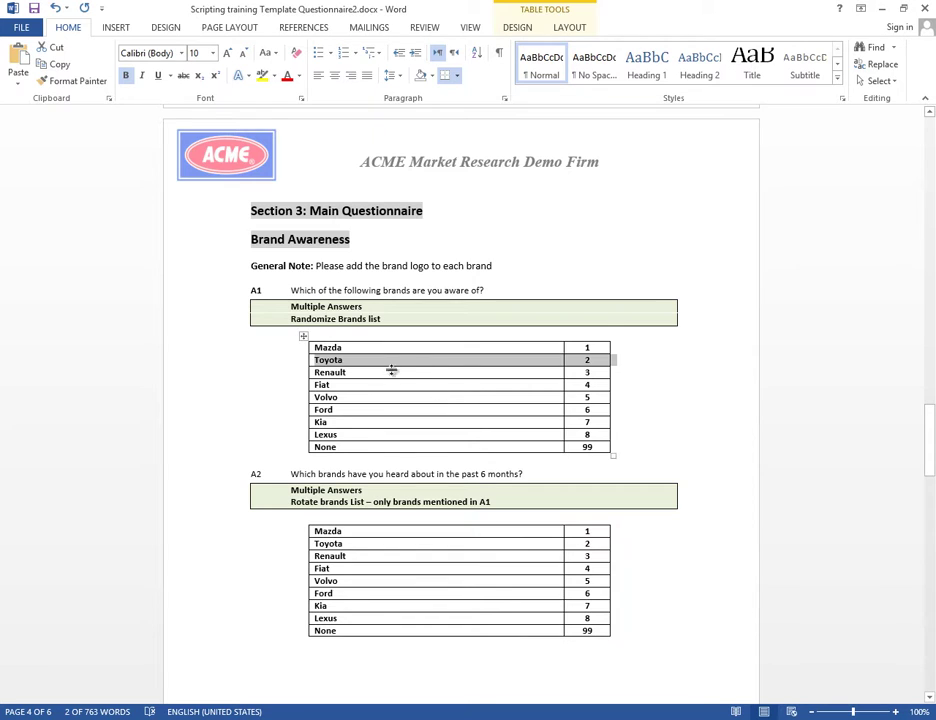
pyautogui.scroll(1, 390, 371)
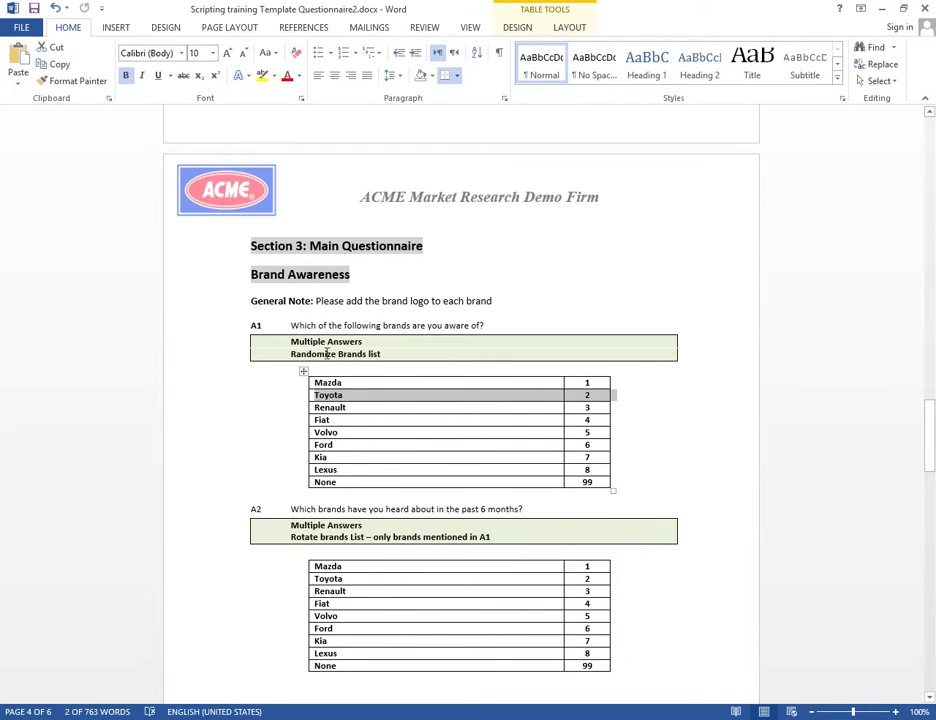
pyautogui.tripleClick(339, 356)
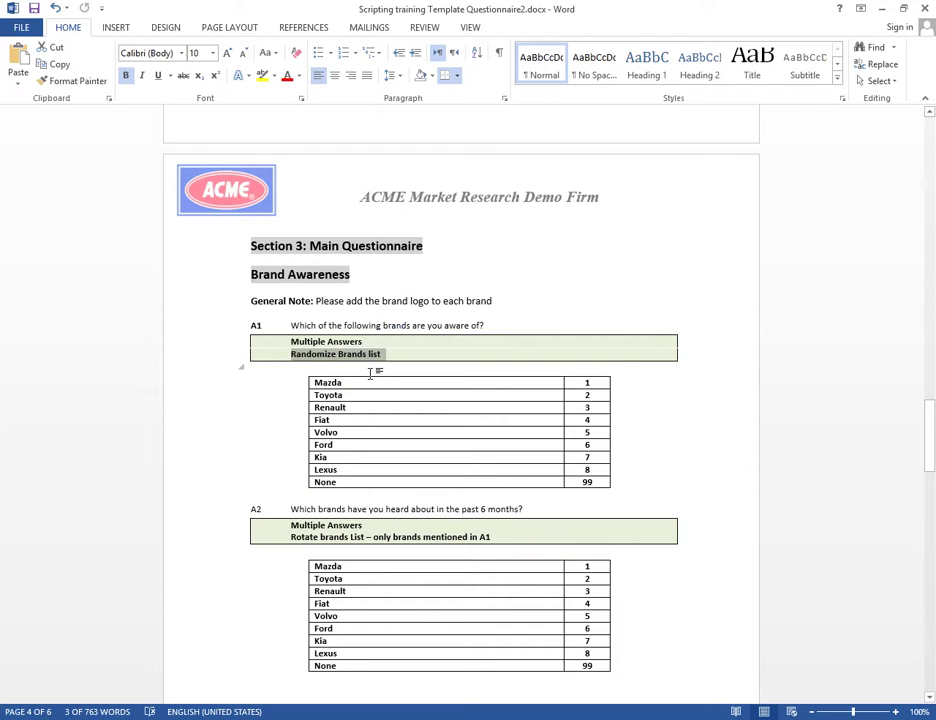
# Step: Tick Randomized answers/topics order for A1, then highlight A2's brands-mentioned-in-A1 rule
pyautogui.hotkey('alt', 'Tab')
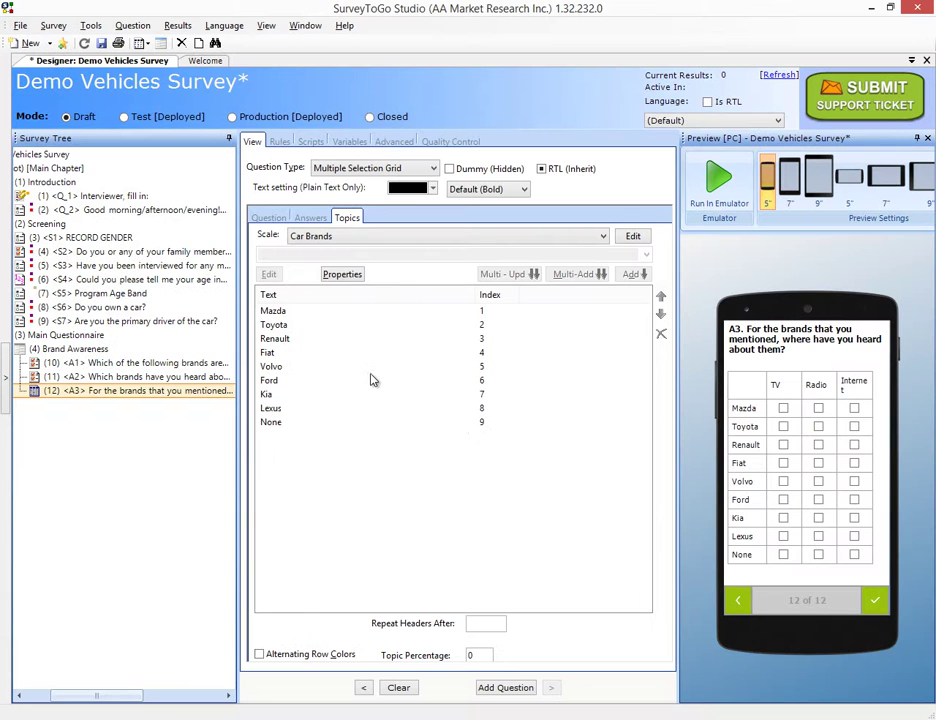
pyautogui.click(120, 363)
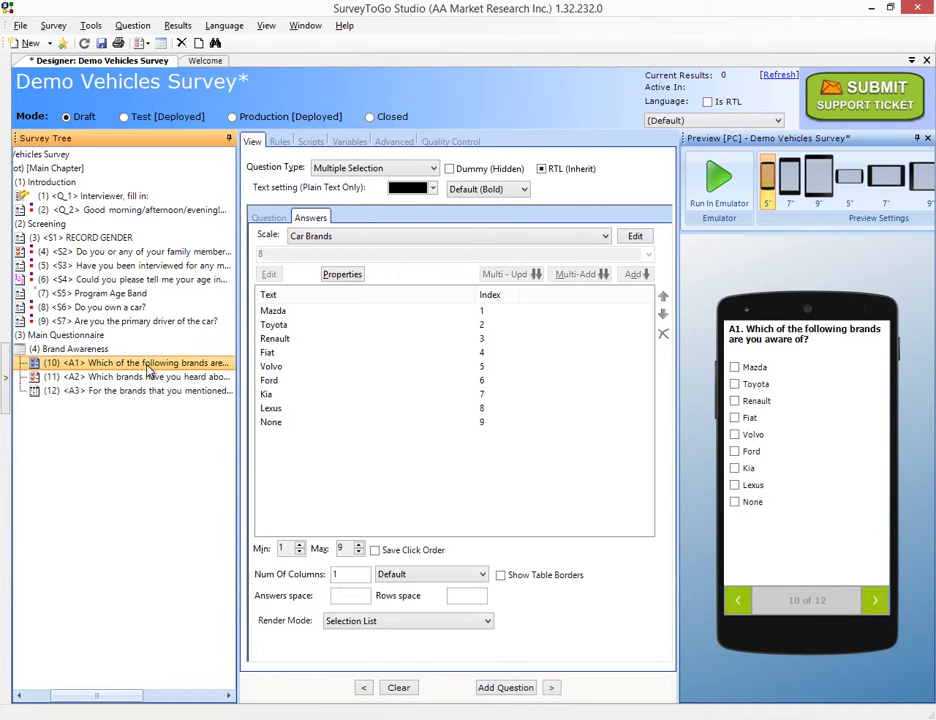
pyautogui.click(400, 142)
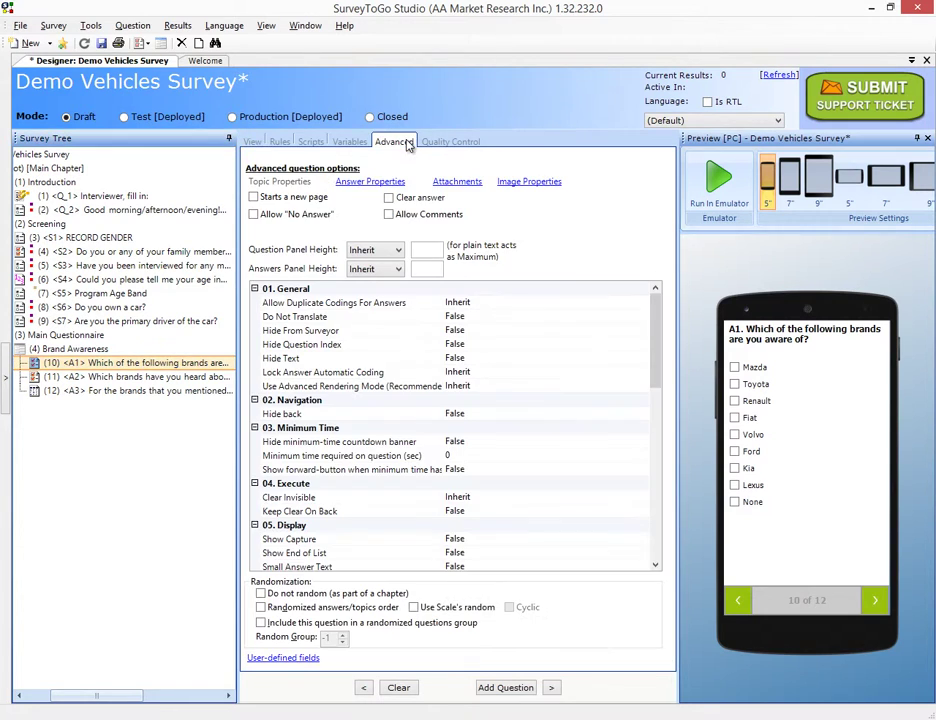
pyautogui.click(292, 611)
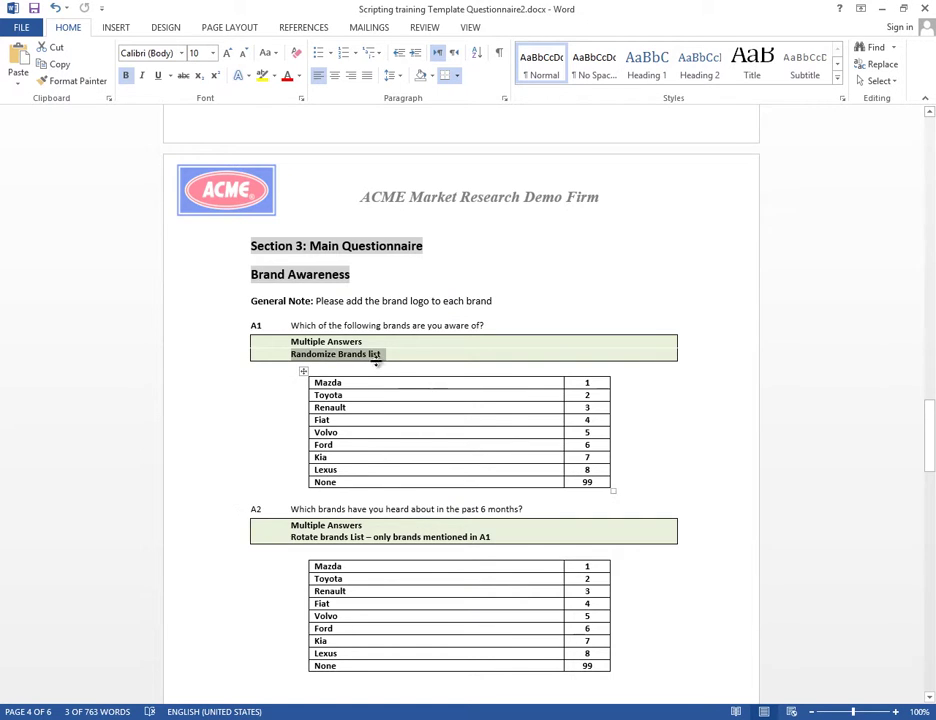
pyautogui.scroll(-3, 377, 363)
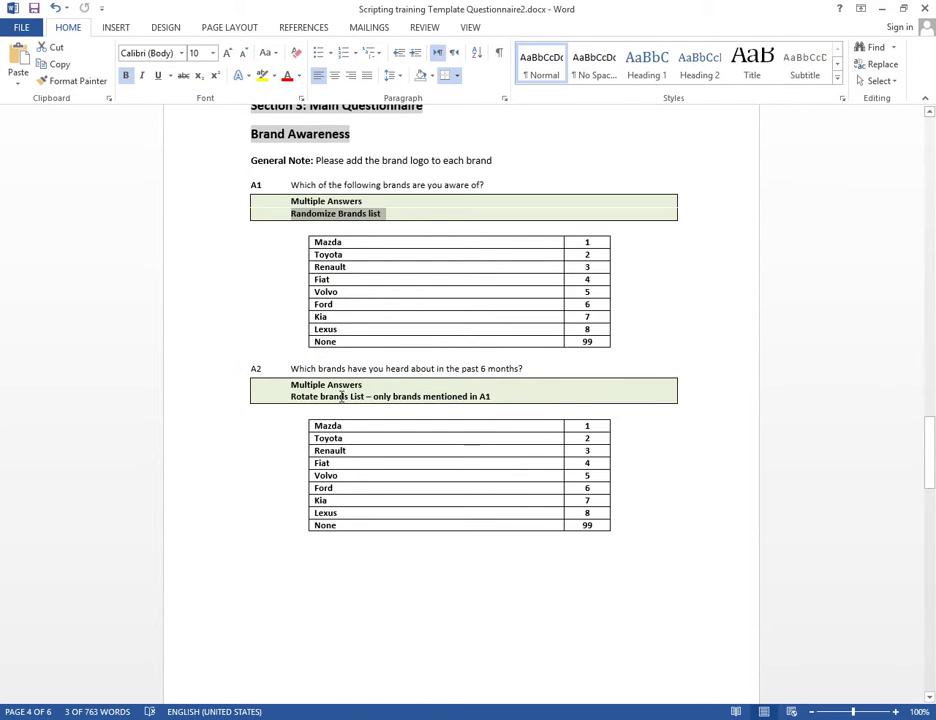
pyautogui.moveTo(291, 398); pyautogui.dragTo(493, 397)
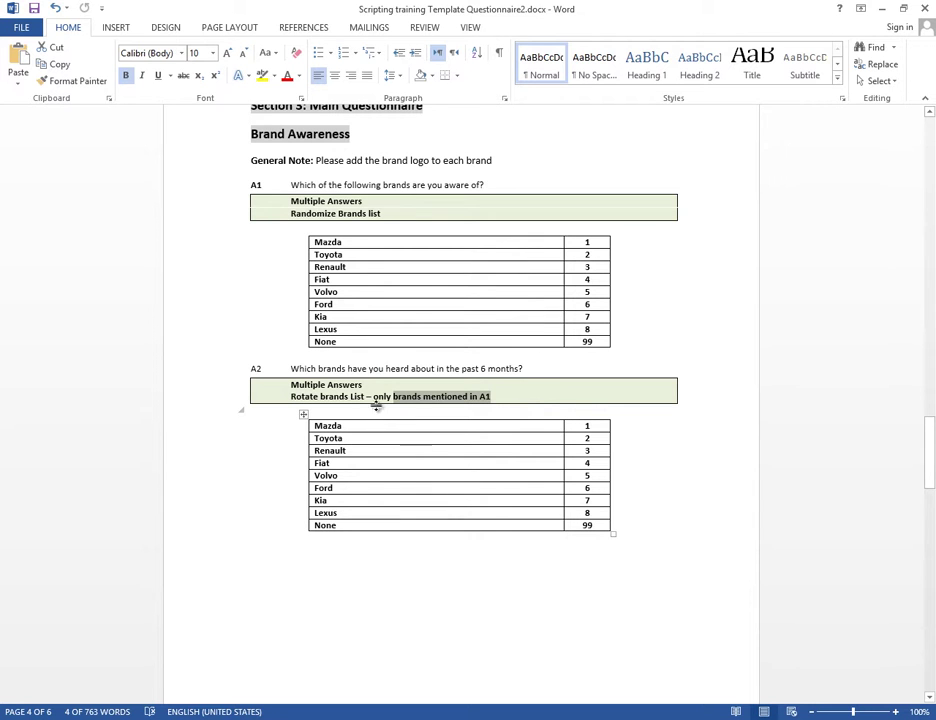
# Step: Set A2's brand answers to randomized order with Cyclic rotation enabled
pyautogui.hotkey('alt', 'Tab')
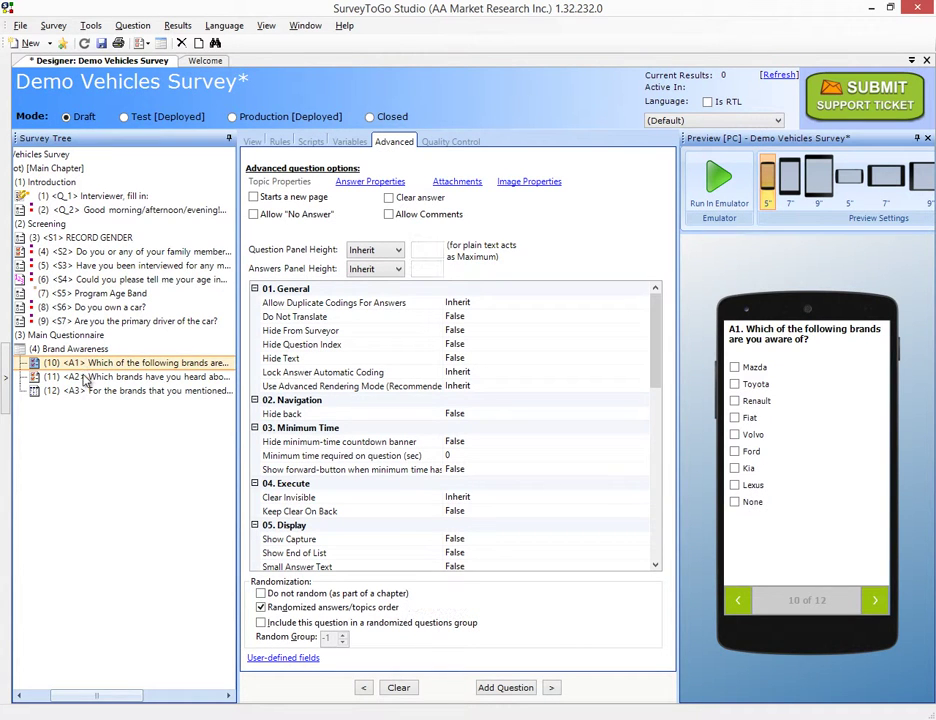
pyautogui.click(88, 377)
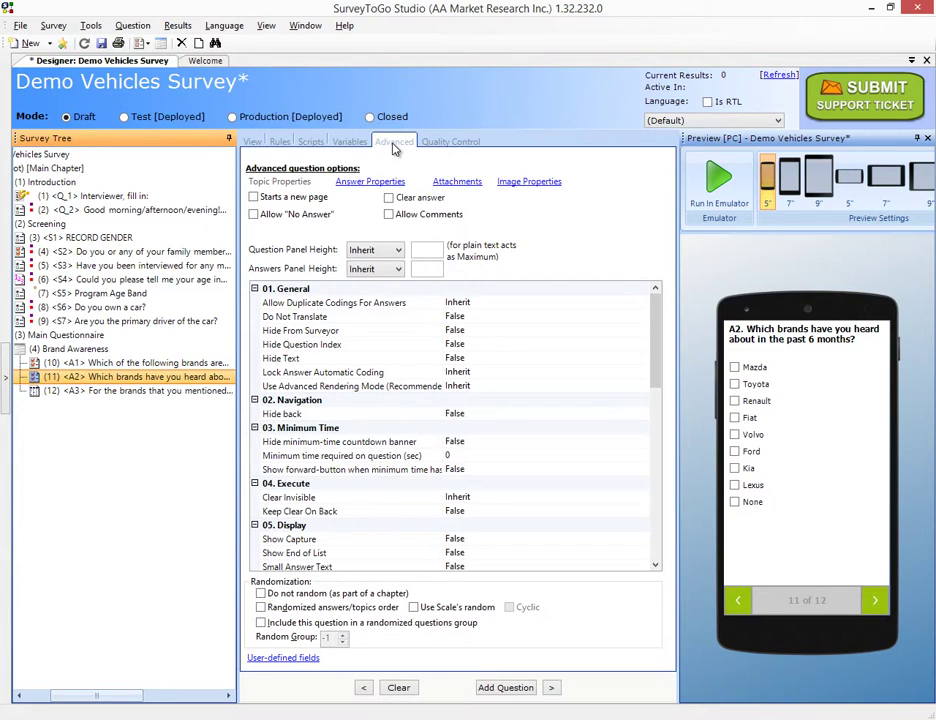
pyautogui.click(296, 610)
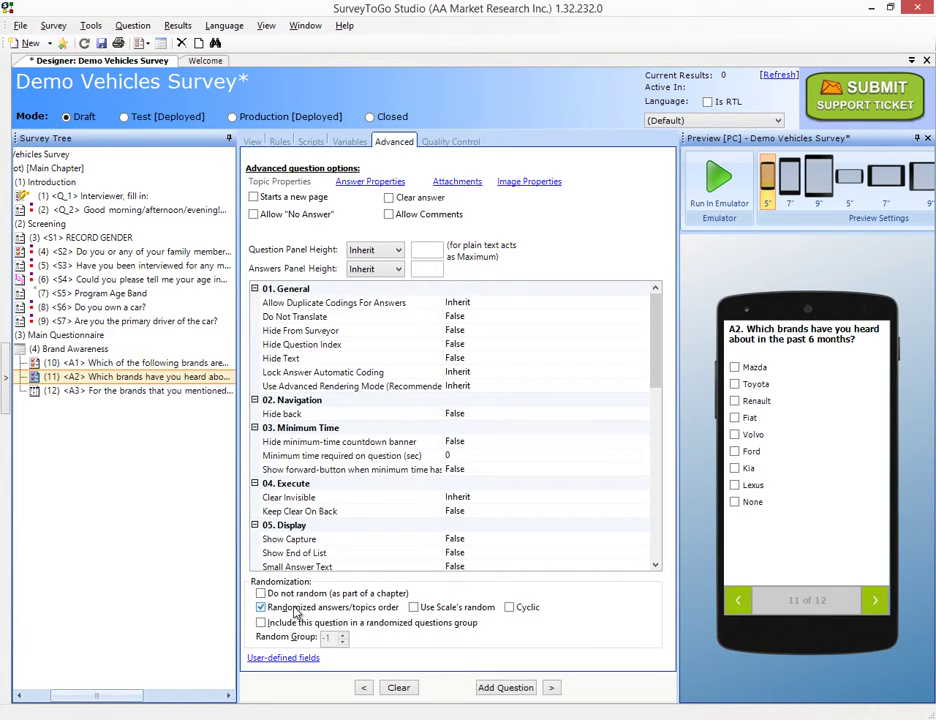
pyautogui.click(511, 609)
pyautogui.hotkey('alt', 'Tab')
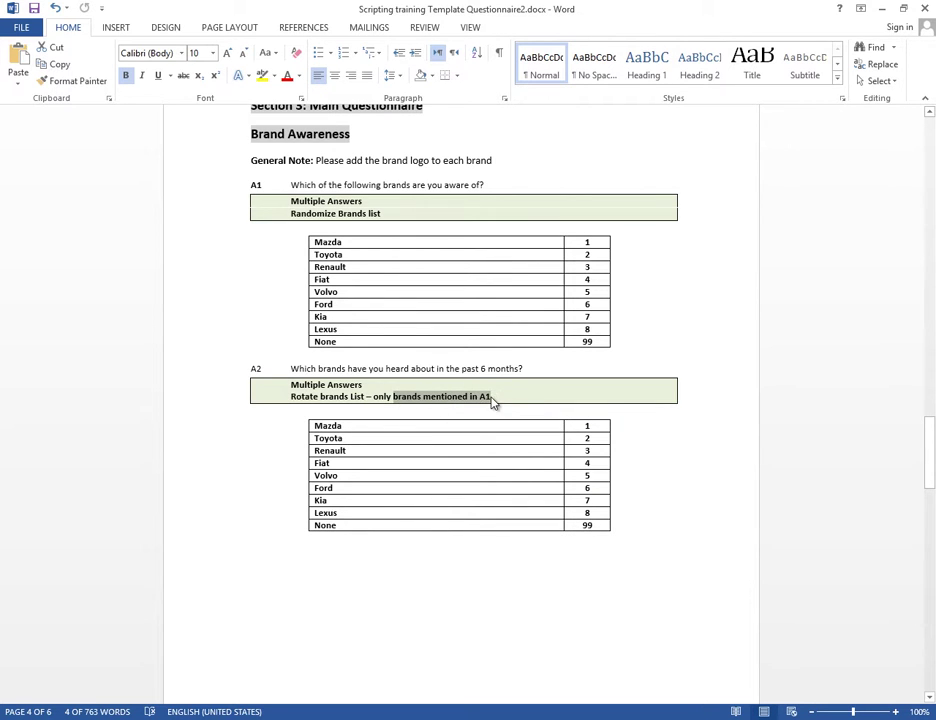
pyautogui.hotkey('alt', 'Tab')
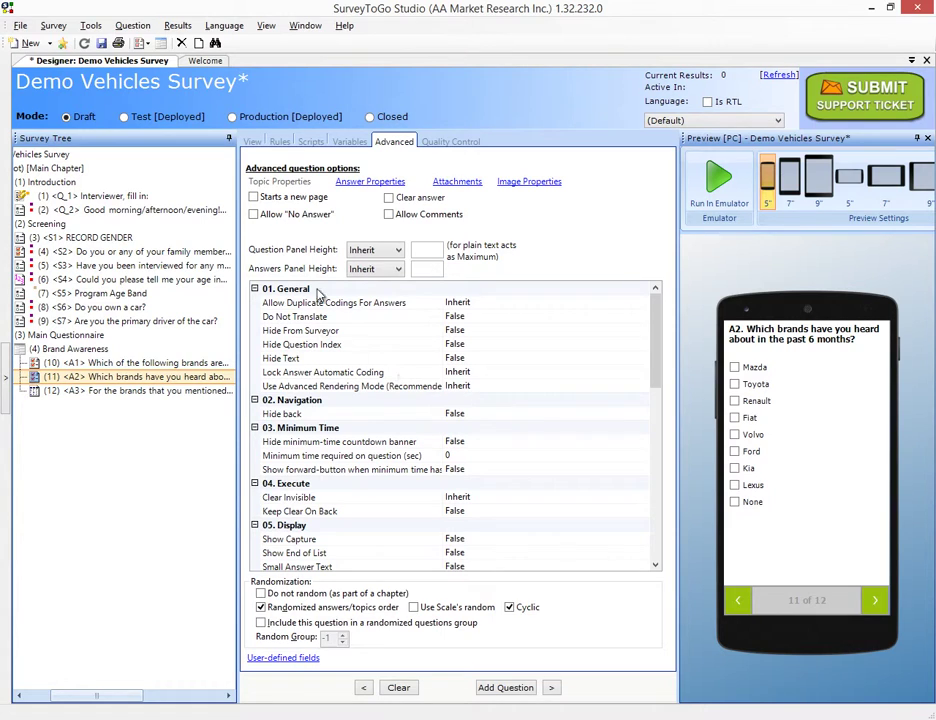
# Step: Enter FilterAnswersByAnswers(A2,A1); as A2's Question Start Script using autocomplete
pyautogui.click(310, 143)
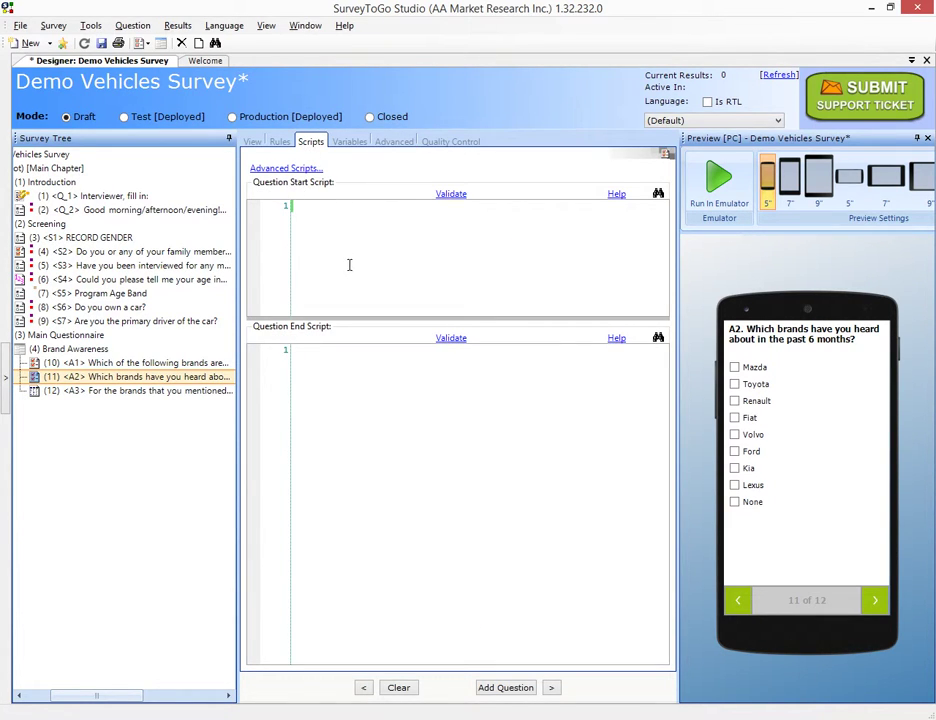
pyautogui.write('Filterans')
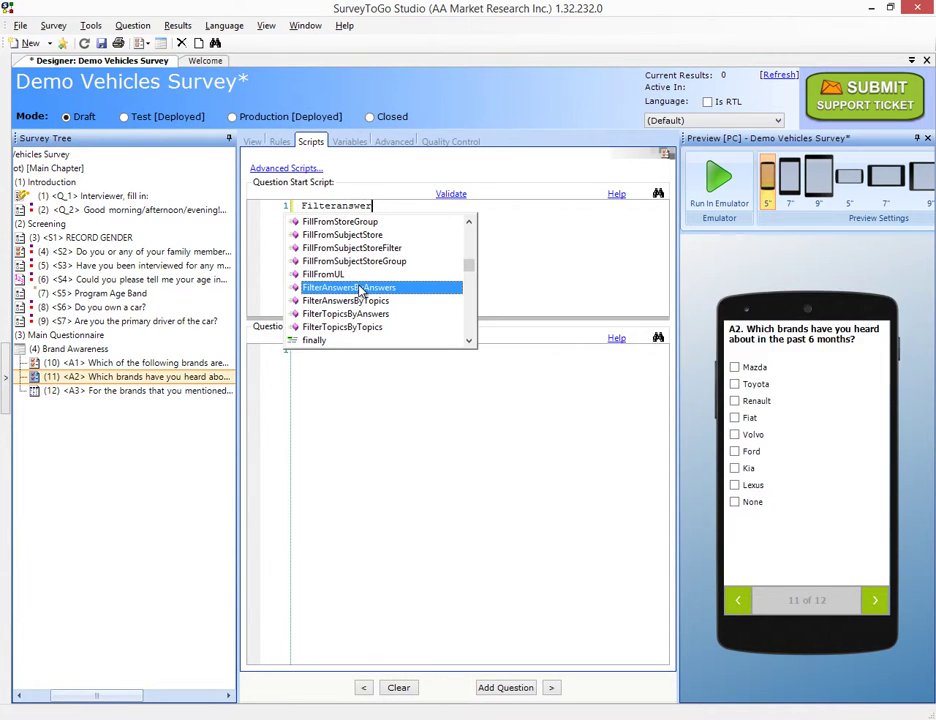
pyautogui.write('wer')
pyautogui.doubleClick(360, 289)
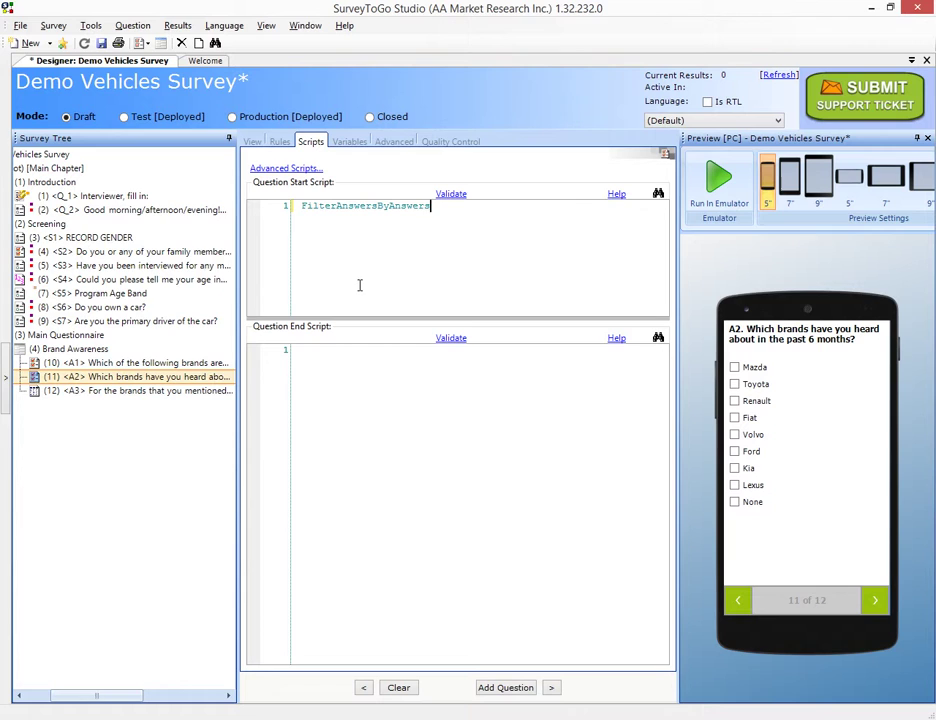
pyautogui.write('(')
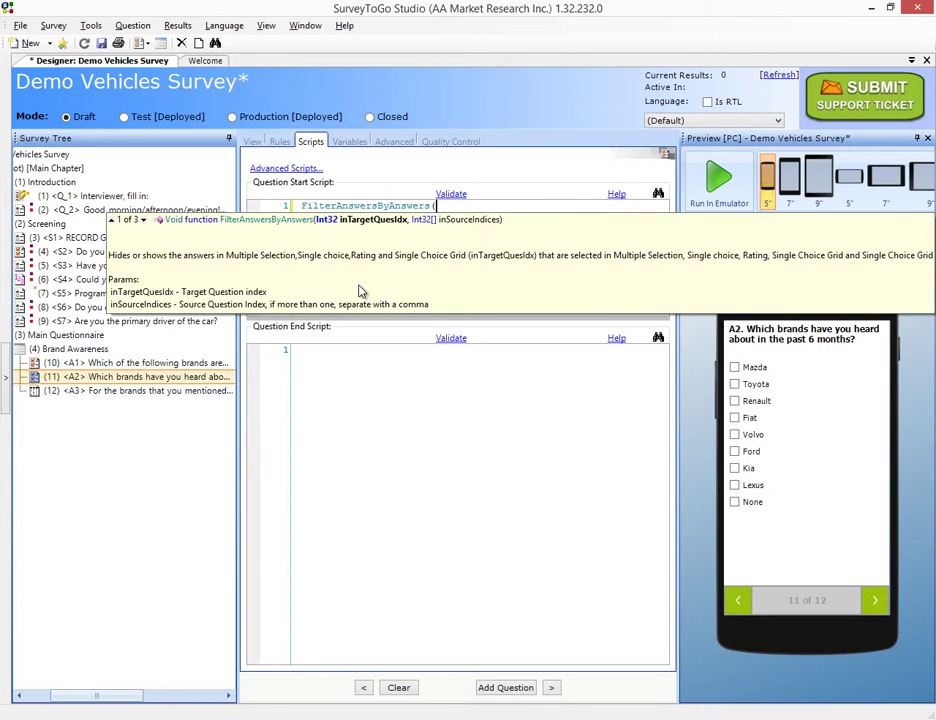
pyautogui.write('A2,')
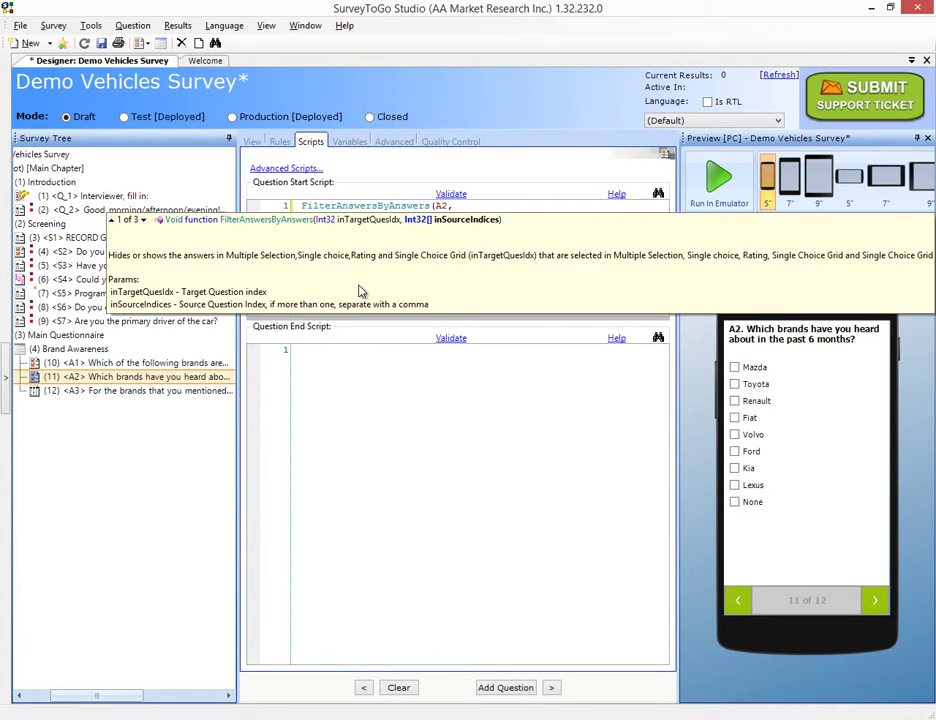
pyautogui.write('A1)')
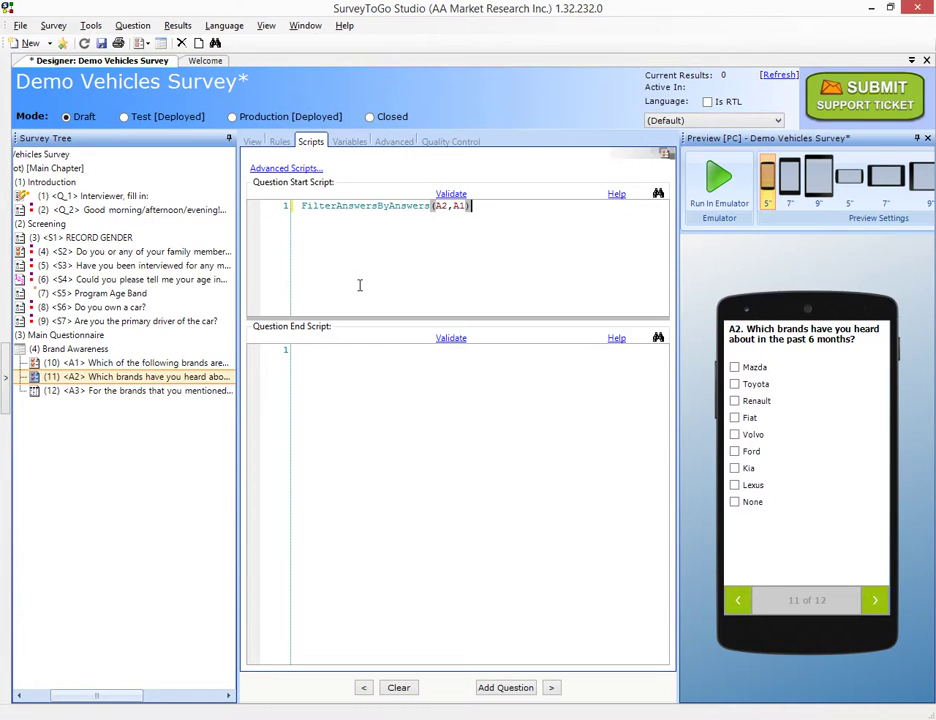
pyautogui.write(';')
pyautogui.click(433, 206)
pyautogui.doubleClick(458, 206)
# Step: Check A3's 'Randomize Brands' requirement in the Word questionnaire, then return to SurveyToGo
pyautogui.hotkey('alt', 'Tab')
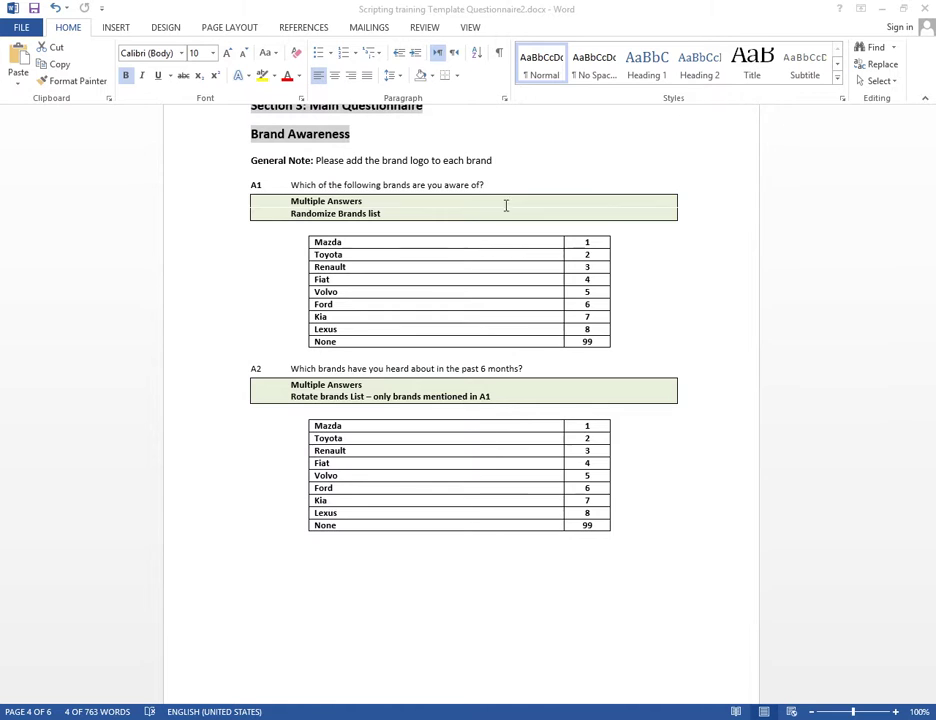
pyautogui.scroll(-8, 358, 275)
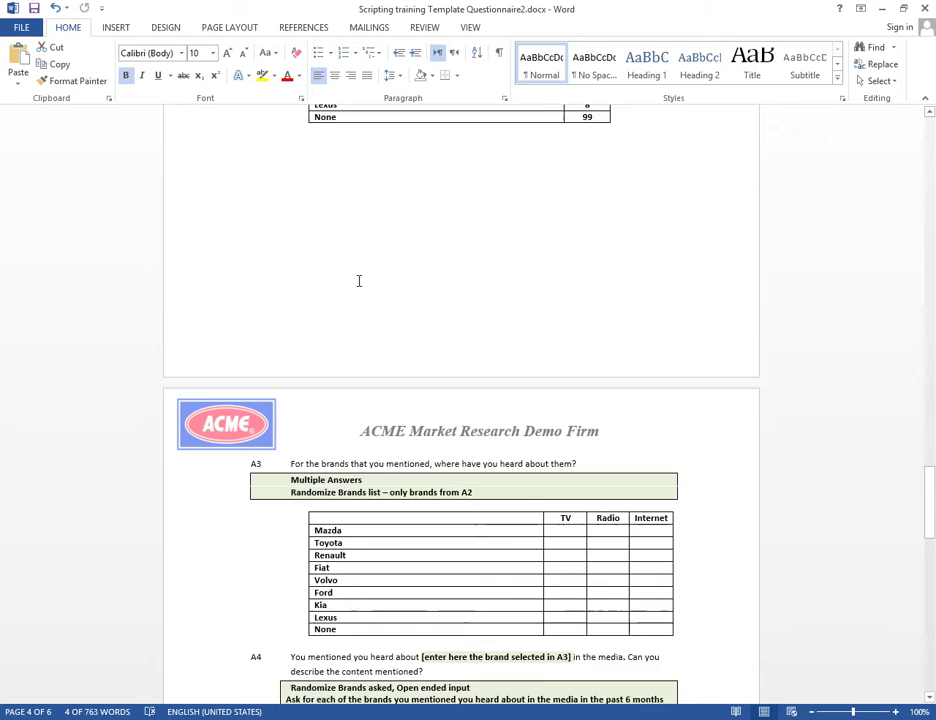
pyautogui.scroll(-3, 358, 283)
pyautogui.scroll(-1, 355, 295)
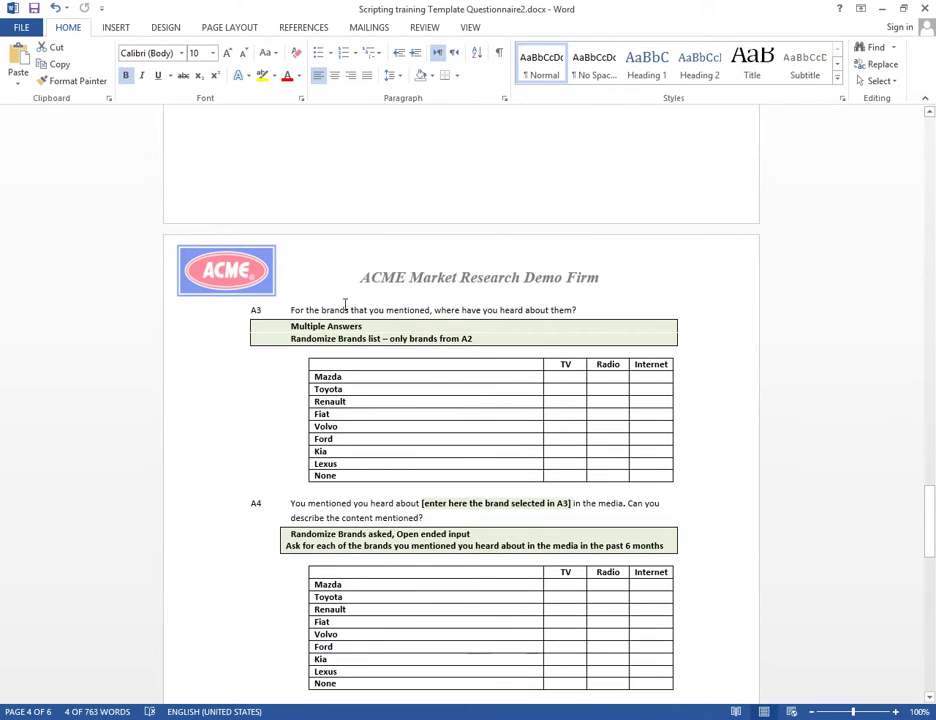
pyautogui.moveTo(304, 338); pyautogui.dragTo(368, 343)
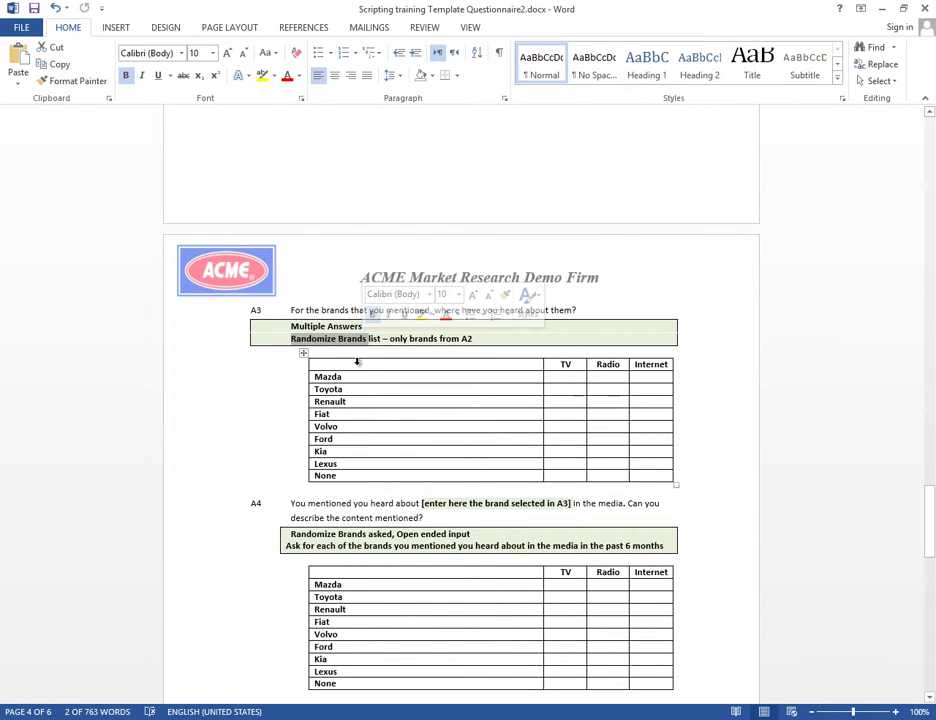
pyautogui.click(424, 338)
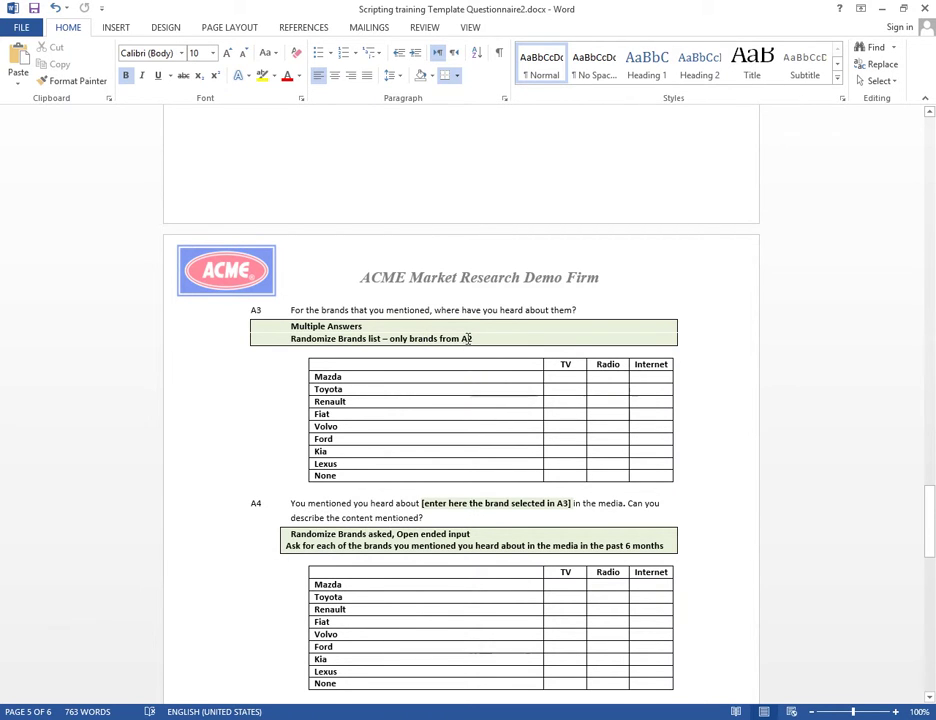
pyautogui.hotkey('alt', 'Tab')
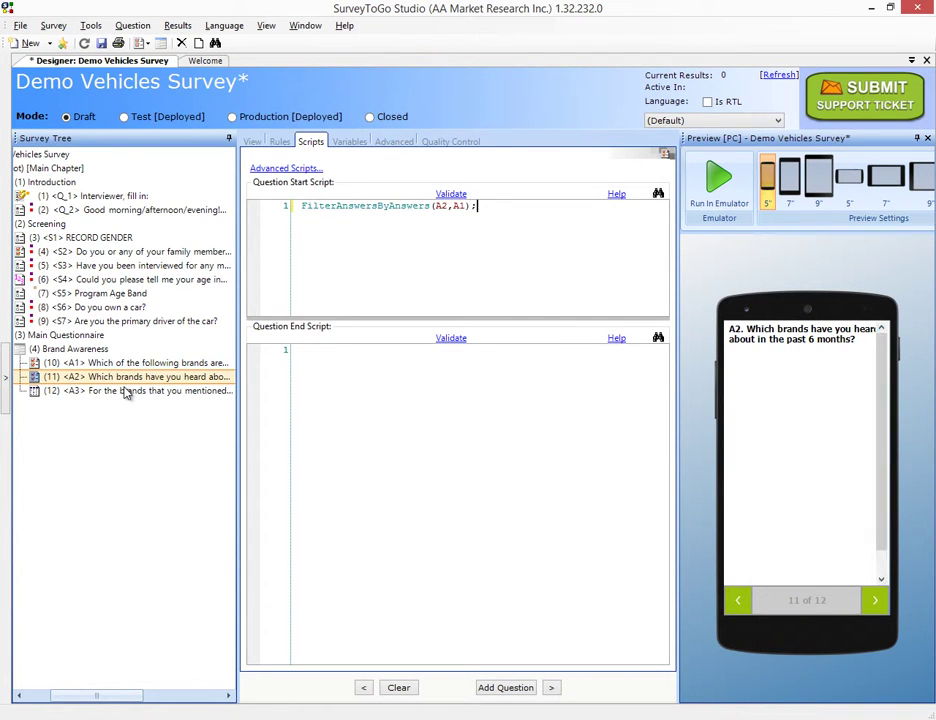
# Step: Switch on Randomized answers/topics order for A3 on its Advanced options
pyautogui.click(126, 391)
pyautogui.click(393, 142)
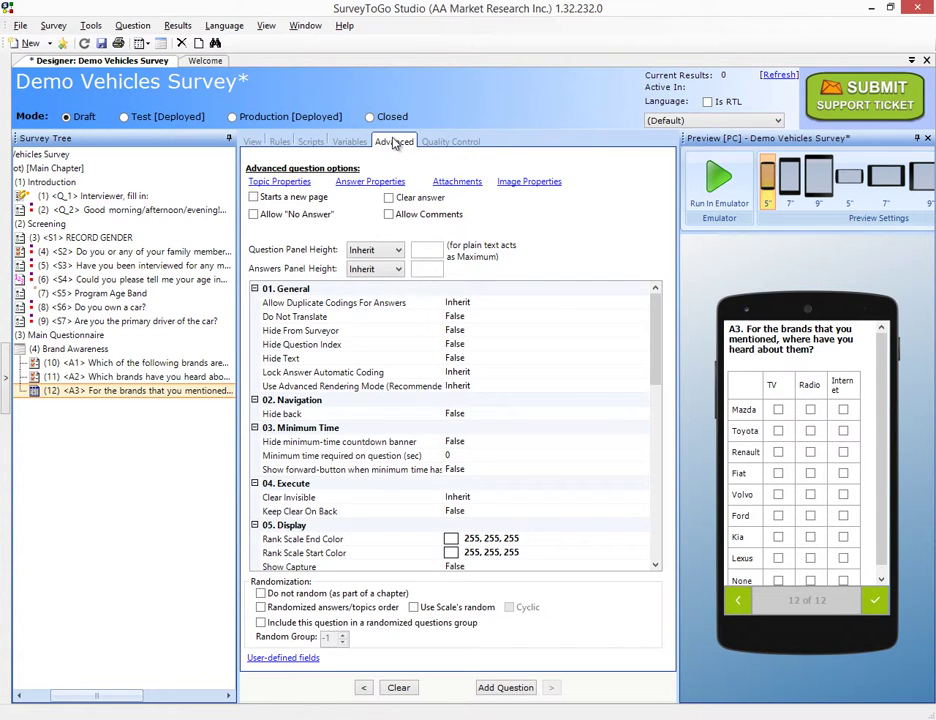
pyautogui.click(296, 608)
pyautogui.click(252, 142)
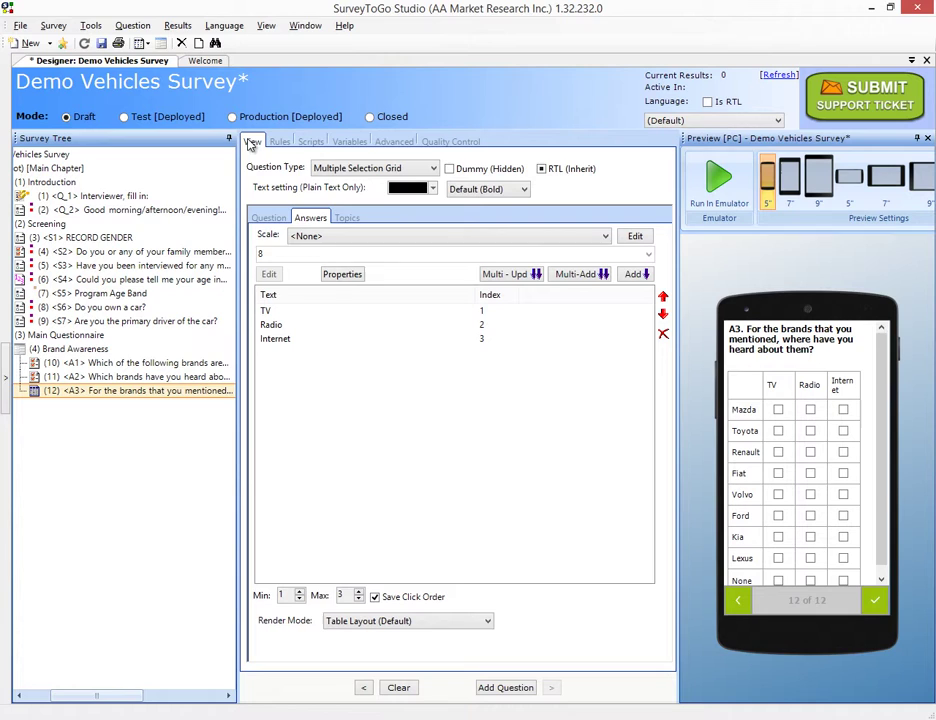
pyautogui.click(311, 142)
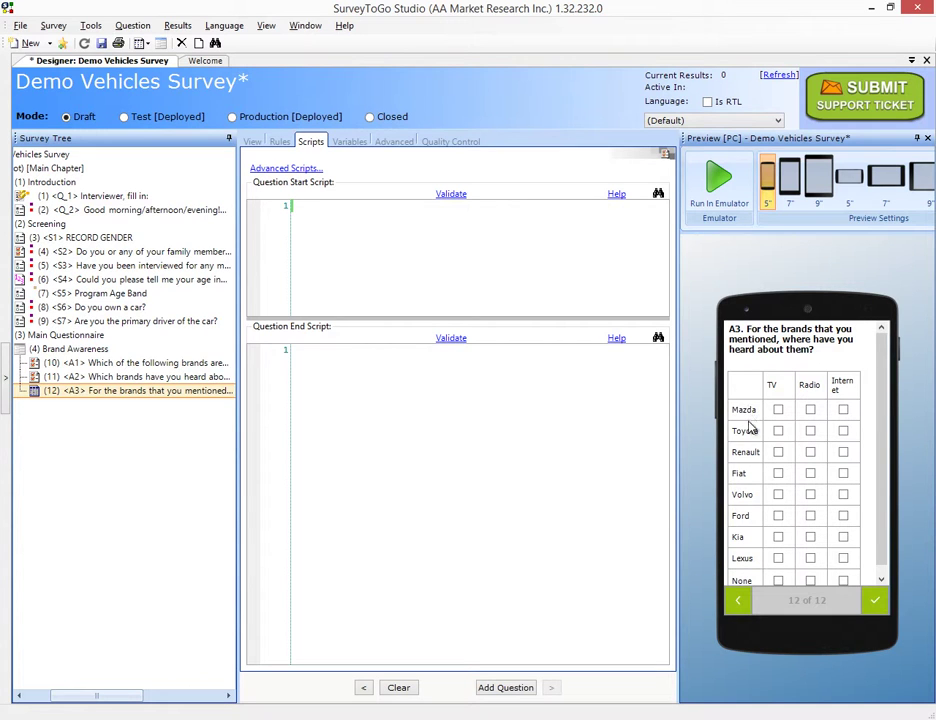
# Step: Enter FilterTopicsByAnswers(A3,A2); in A3's Question Start Script via autocomplete
pyautogui.write('FilterTopc')
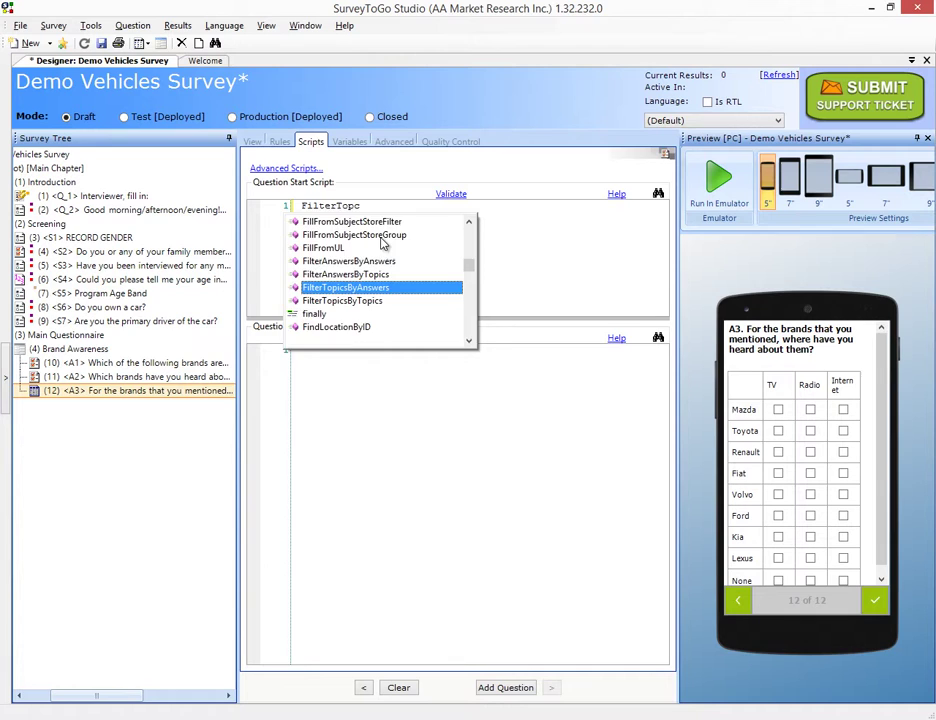
pyautogui.press('Return')
pyautogui.write('(')
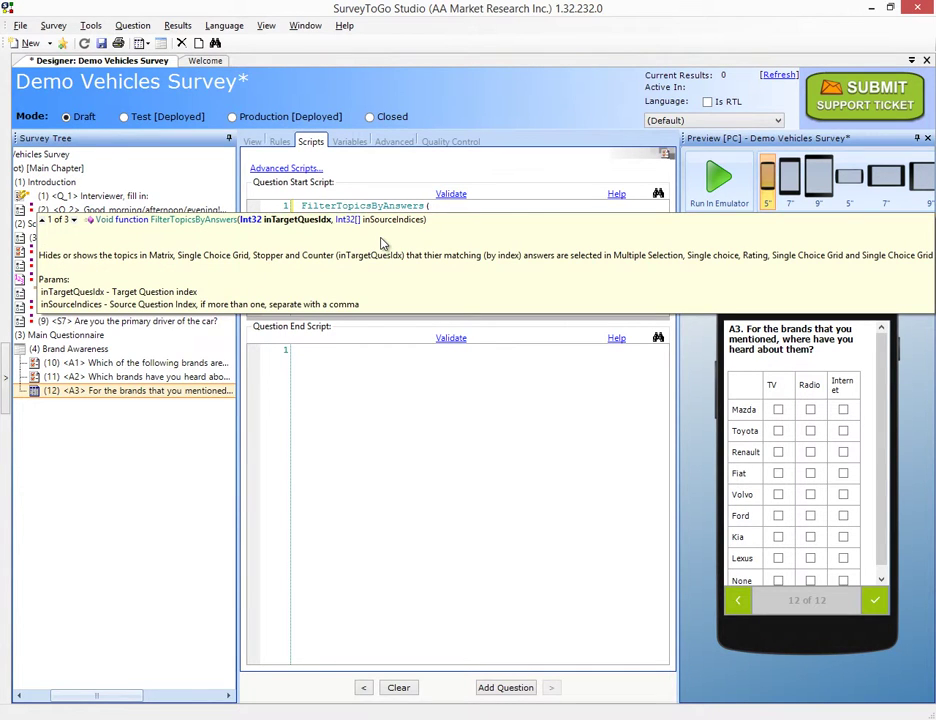
pyautogui.write('A3,')
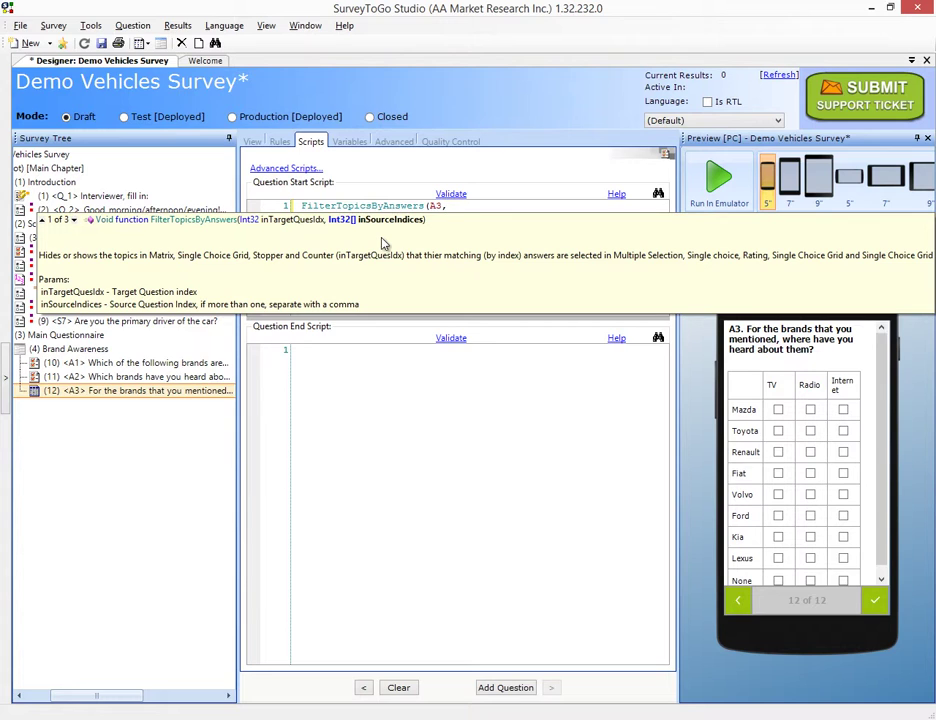
pyautogui.write('A2);')
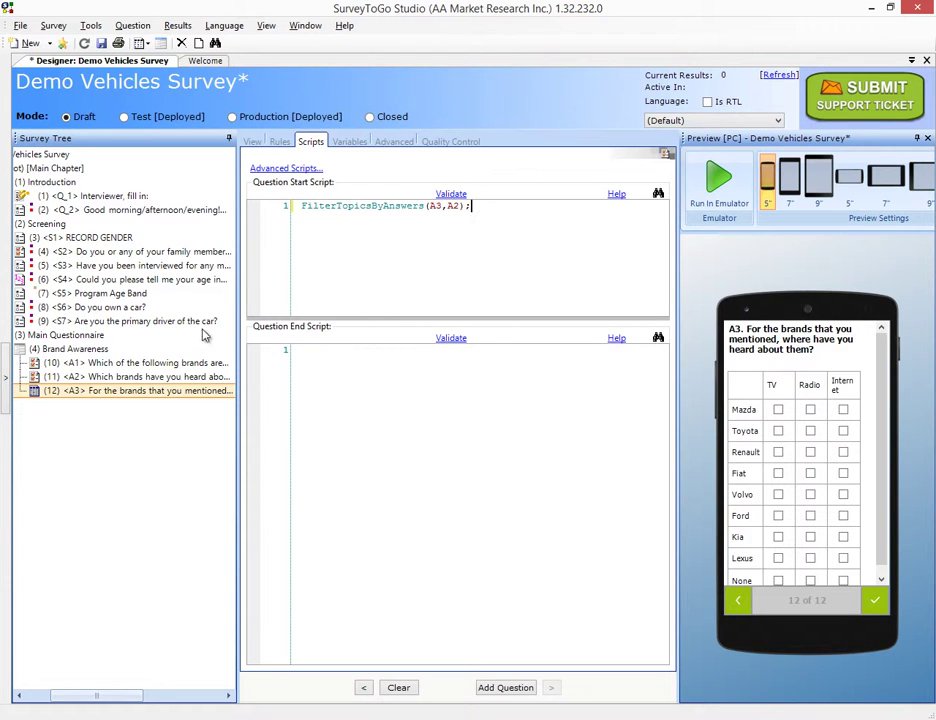
# Step: Test A1 in the emulator by ticking Ford, None and Mazda, then clearing None
pyautogui.rightClick(101, 364)
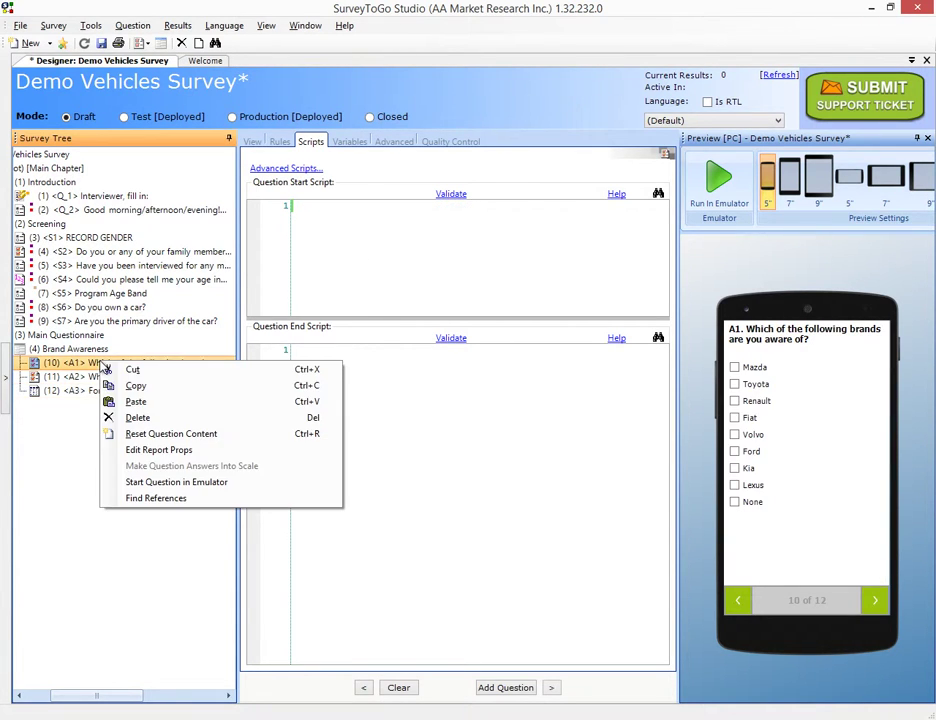
pyautogui.click(177, 484)
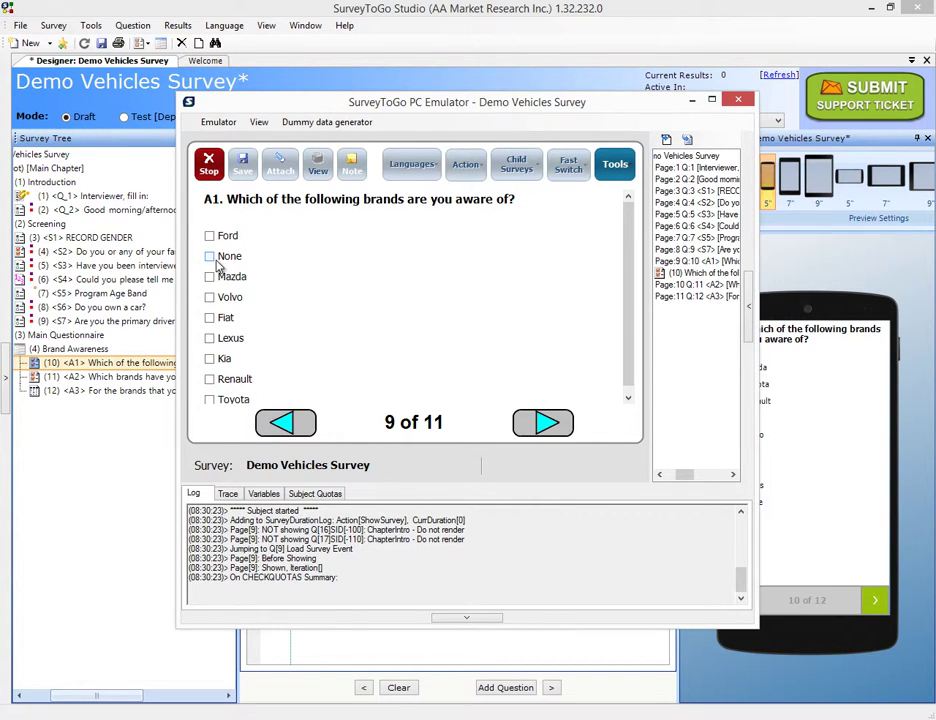
pyautogui.click(211, 238)
pyautogui.click(212, 257)
pyautogui.click(211, 277)
pyautogui.click(207, 256)
pyautogui.click(240, 15)
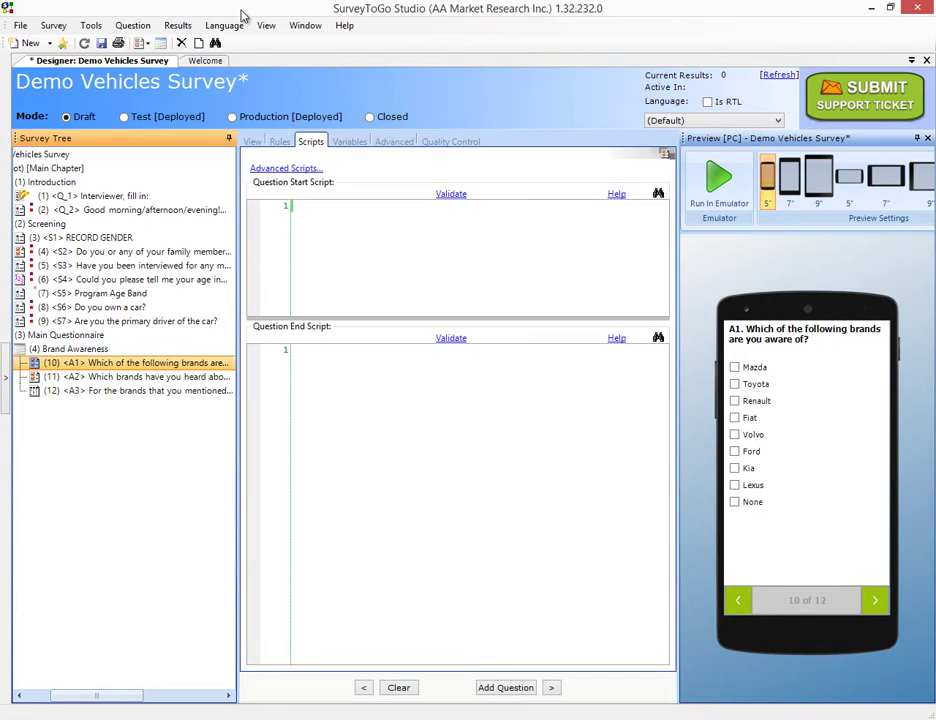
pyautogui.click(252, 142)
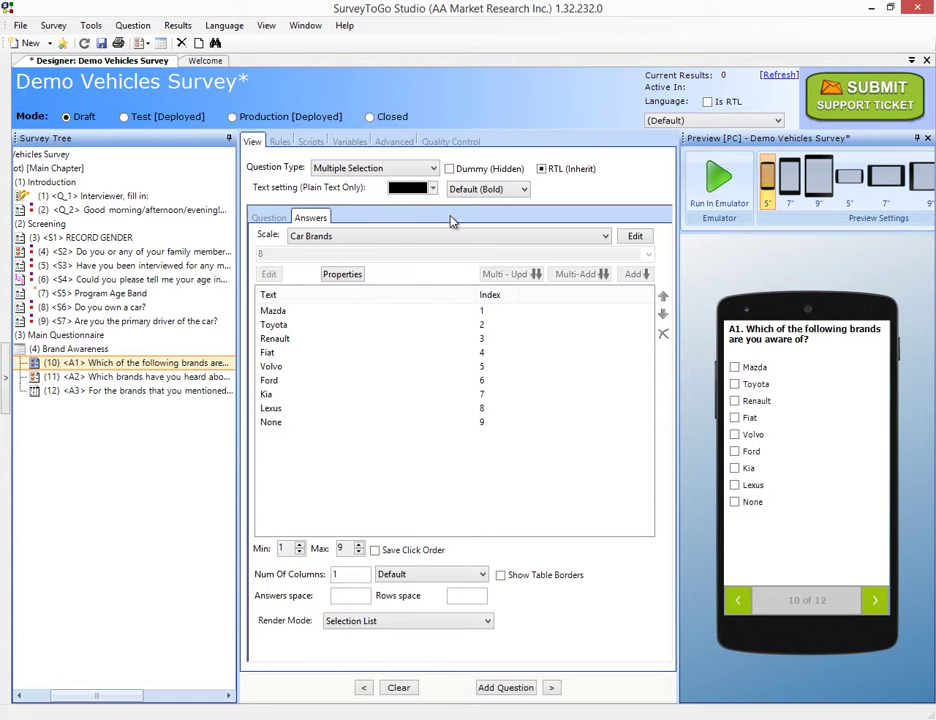
# Step: Tick IsExclusive and Do not random for the None row in the Car Brands scale
pyautogui.click(635, 237)
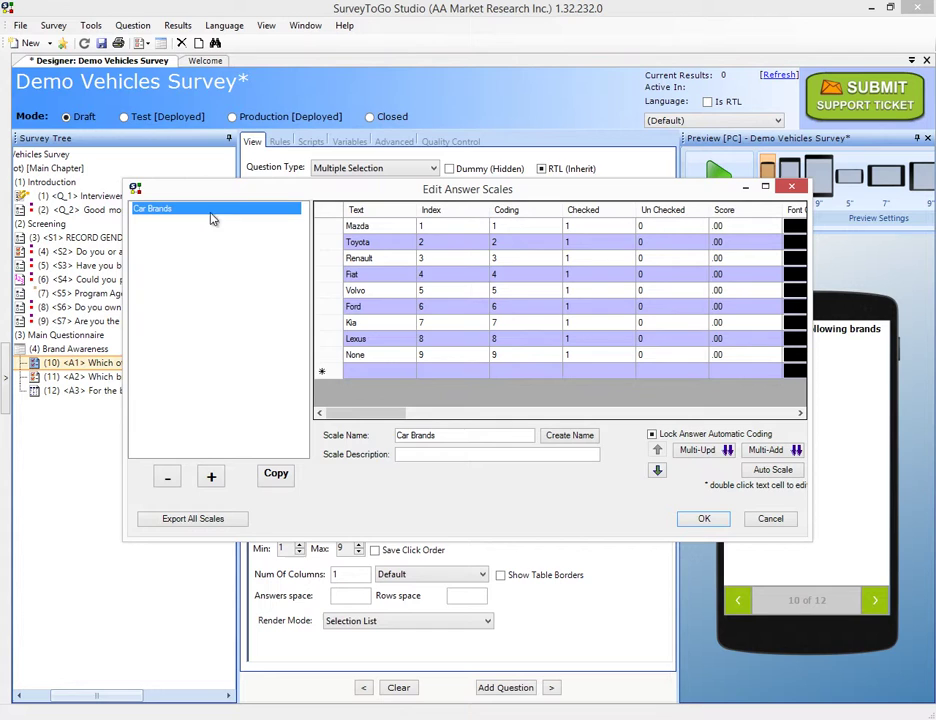
pyautogui.click(377, 356)
pyautogui.click(334, 356)
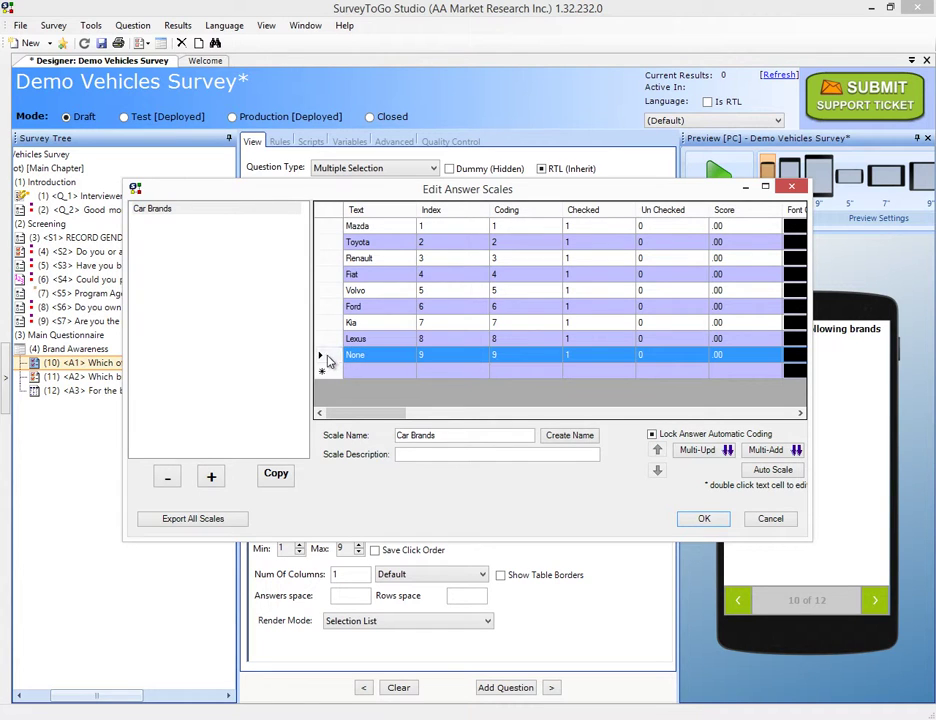
pyautogui.moveTo(372, 419); pyautogui.dragTo(393, 420)
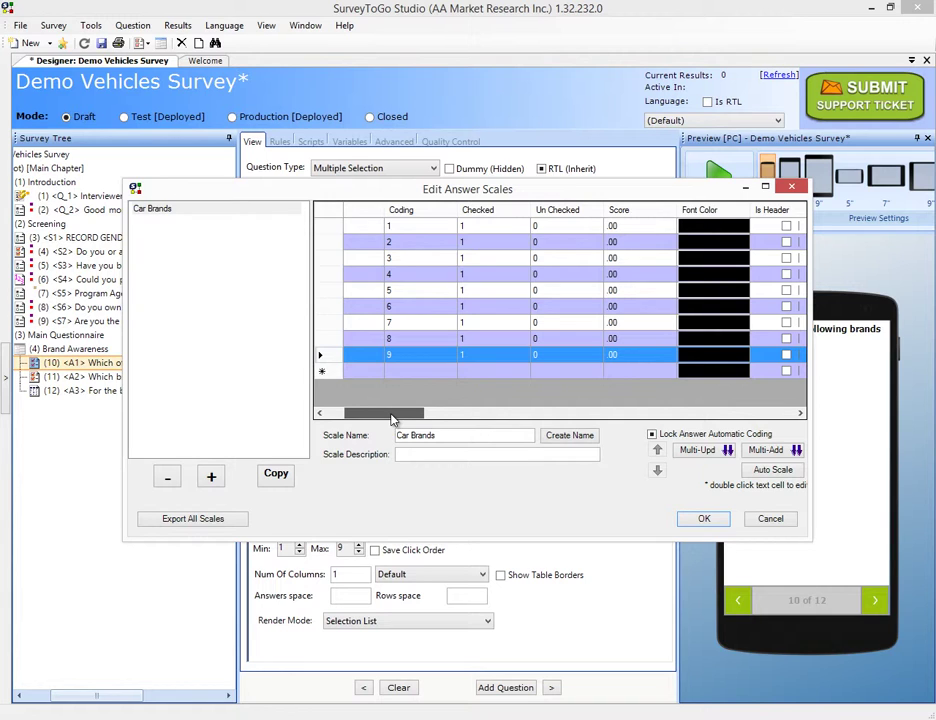
pyautogui.moveTo(393, 420); pyautogui.dragTo(706, 416)
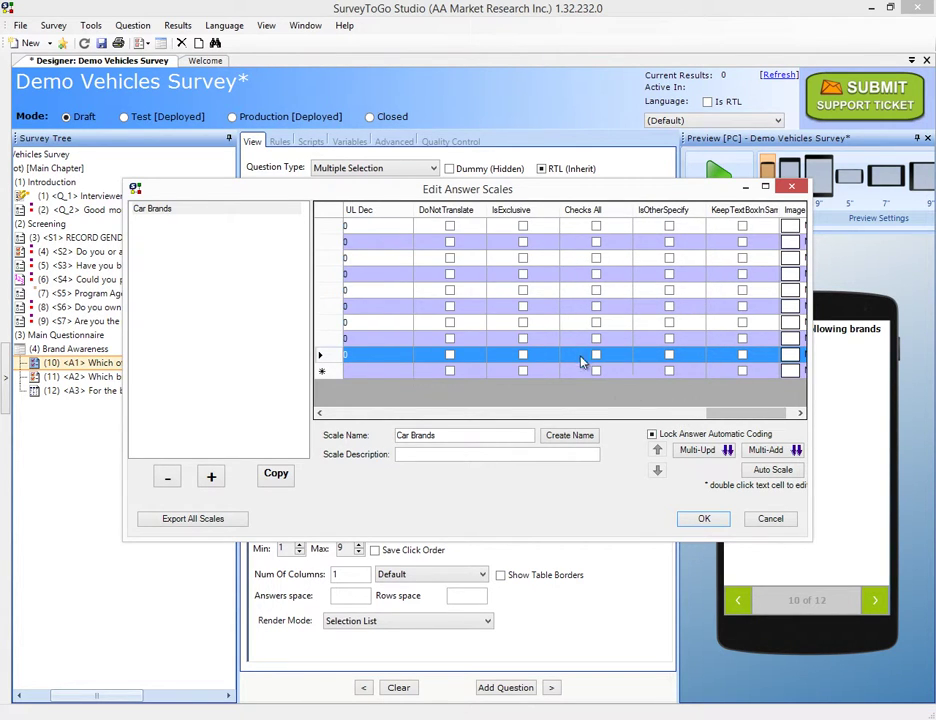
pyautogui.click(523, 355)
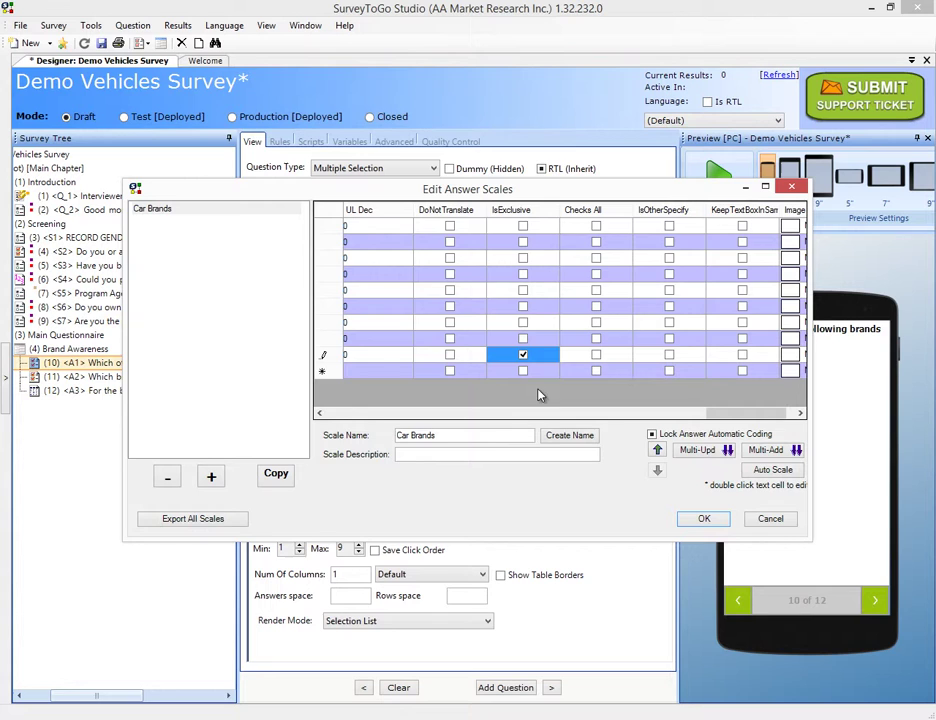
pyautogui.moveTo(725, 418); pyautogui.dragTo(667, 423)
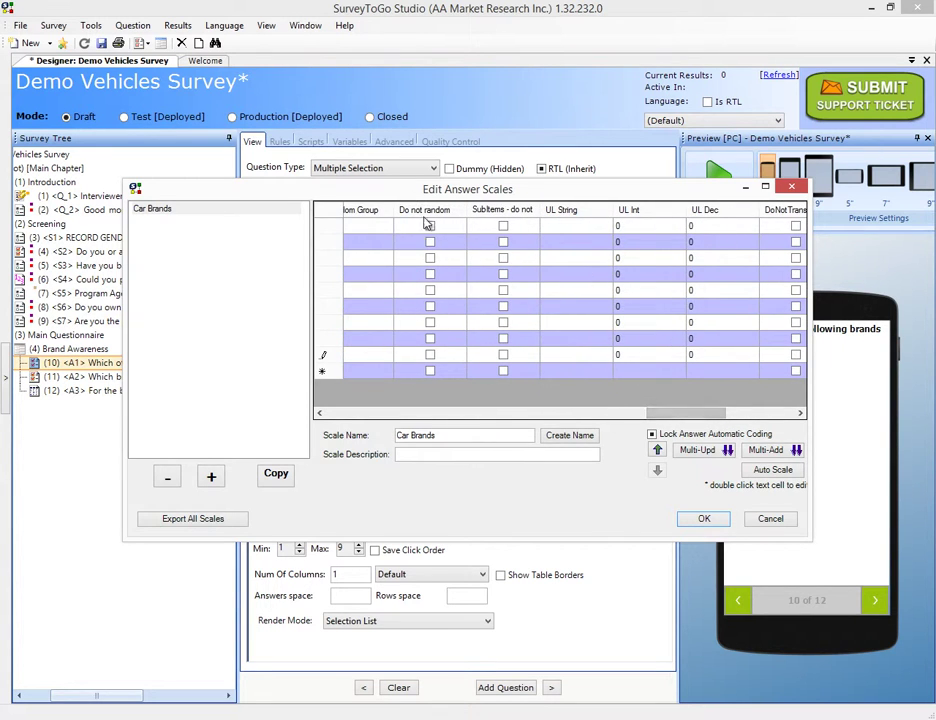
pyautogui.click(430, 354)
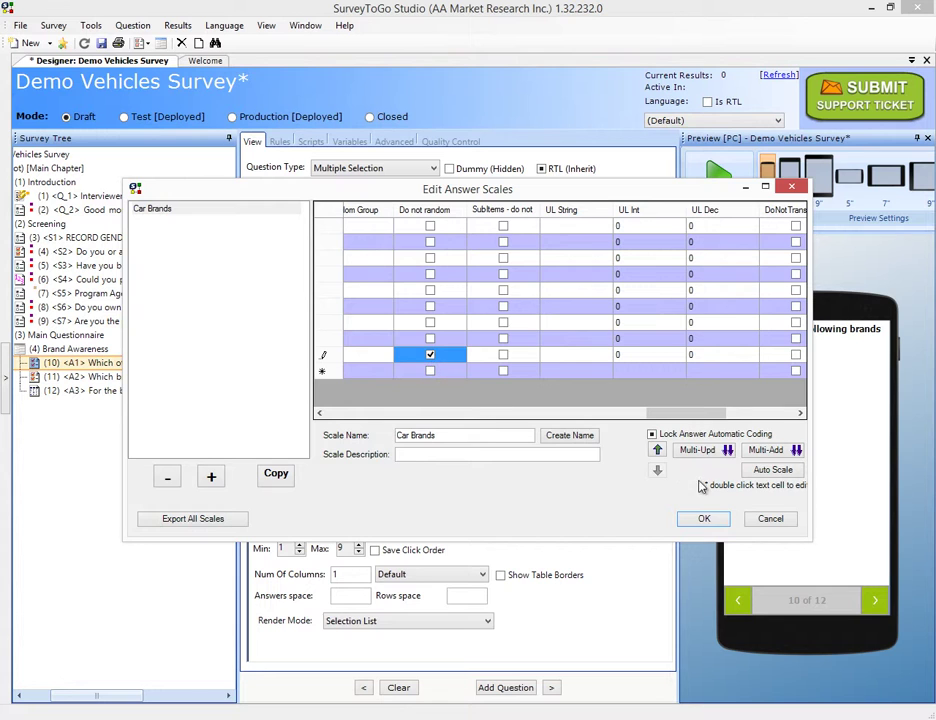
pyautogui.click(703, 520)
# Step: Reload the emulator at A1; tick Kia, Fiat, None, then Kia, Lexus and Renault
pyautogui.hotkey('alt', 'Tab')
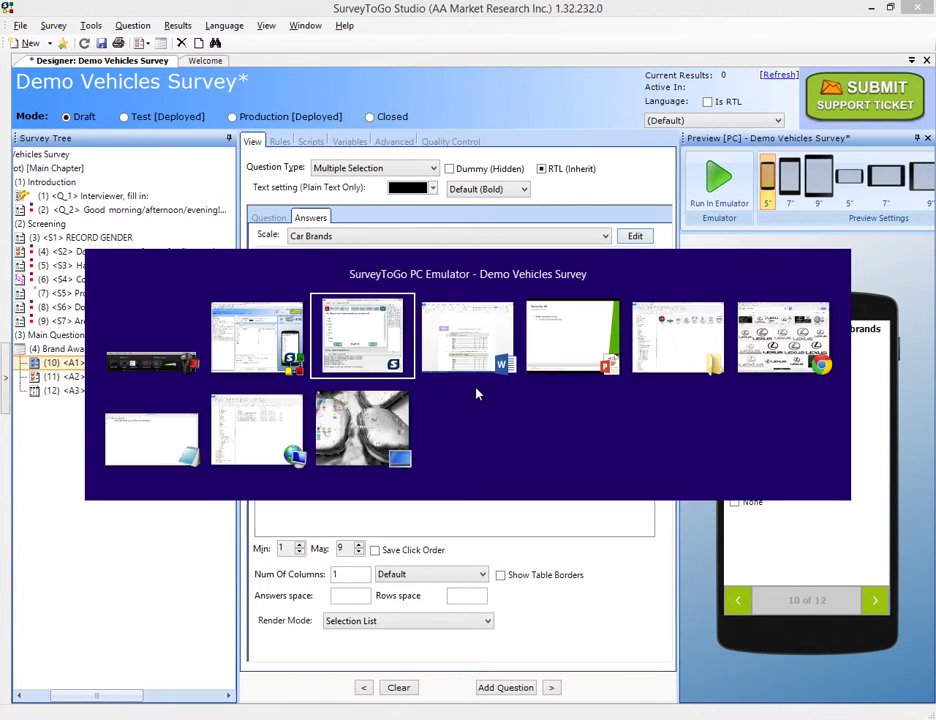
pyautogui.click(512, 420)
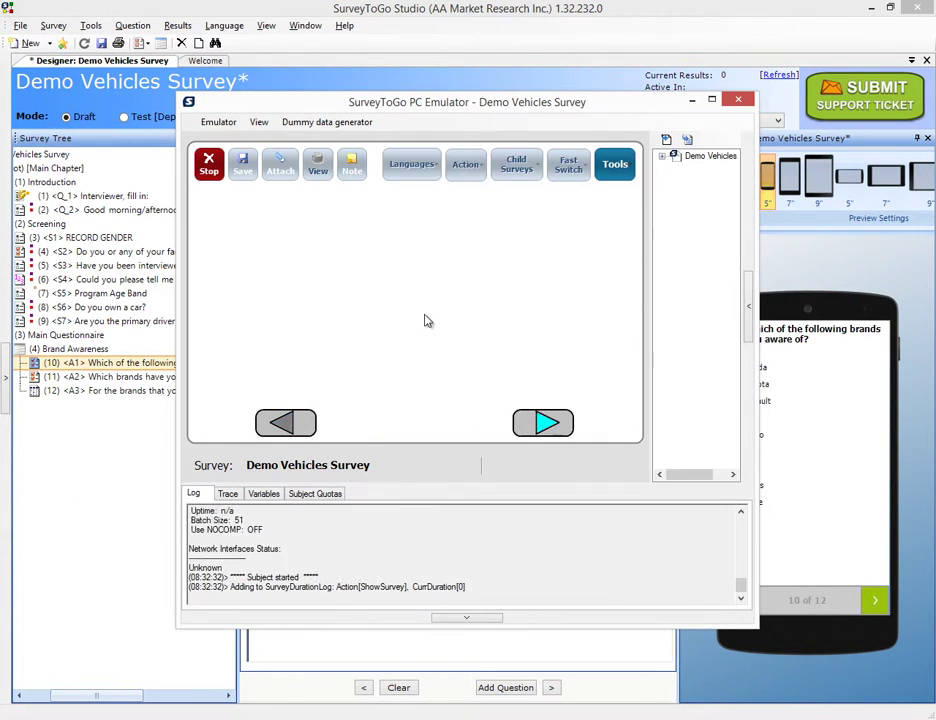
pyautogui.doubleClick(700, 273)
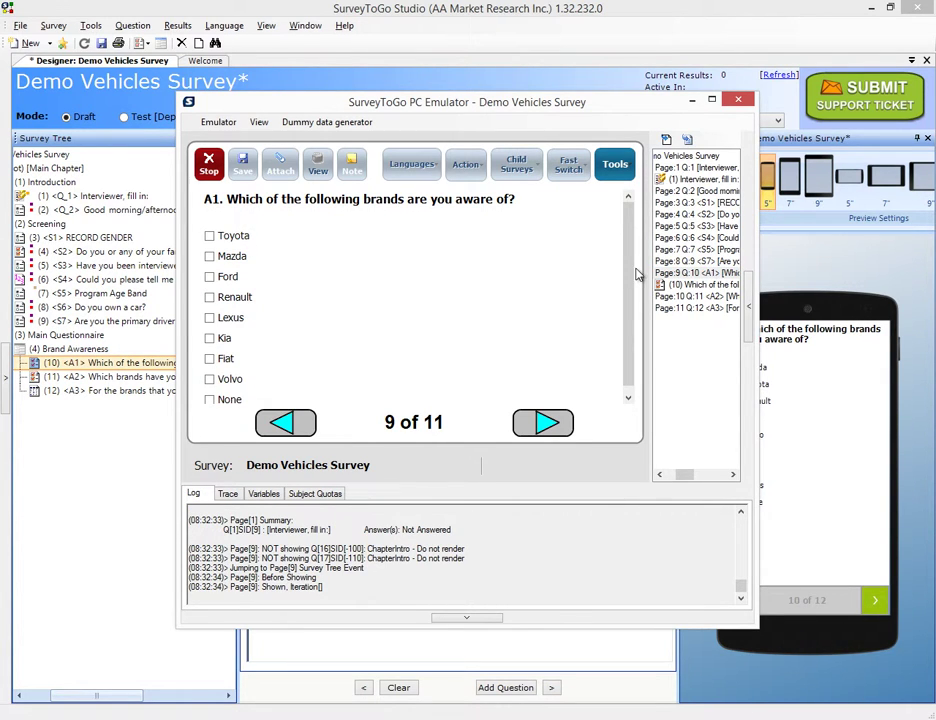
pyautogui.scroll(-1, 628, 268)
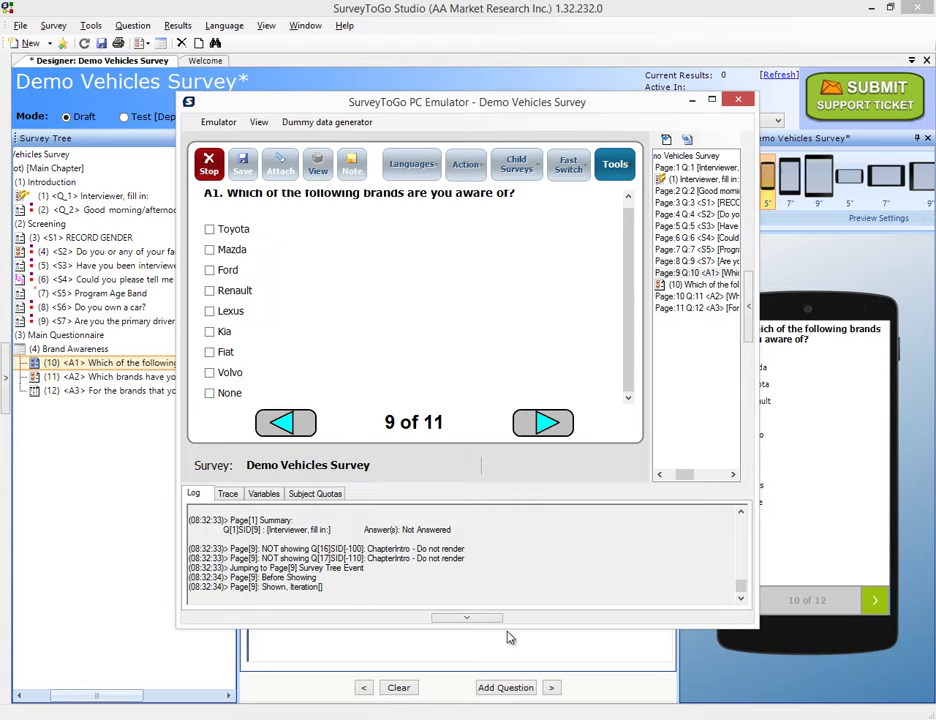
pyautogui.moveTo(512, 627); pyautogui.dragTo(518, 659)
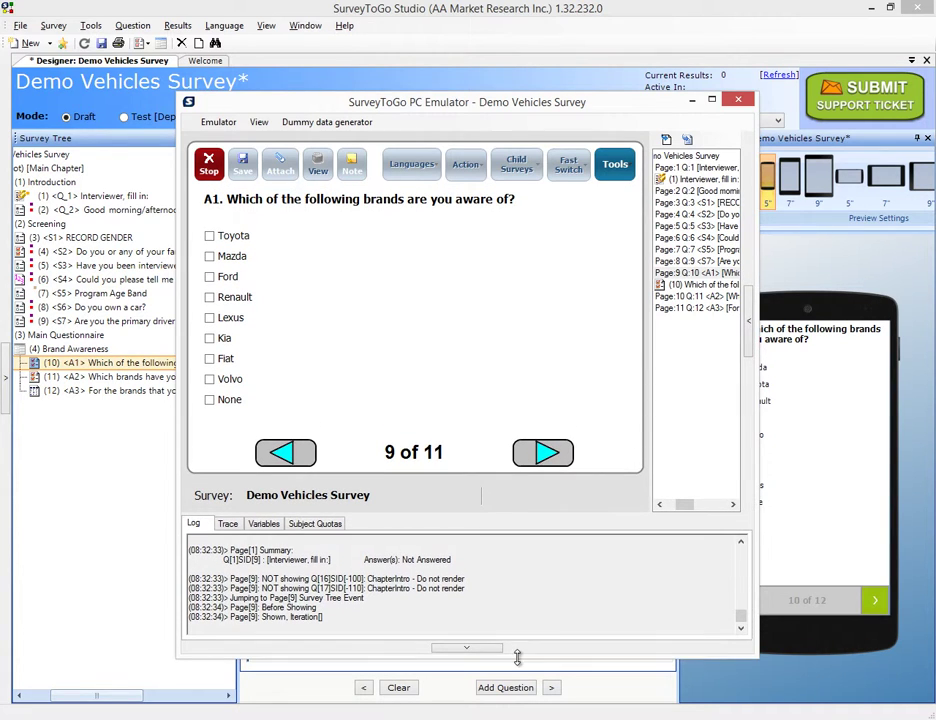
pyautogui.click(214, 340)
pyautogui.click(222, 360)
pyautogui.click(224, 399)
pyautogui.click(225, 338)
pyautogui.click(229, 317)
pyautogui.click(230, 298)
# Step: Pass through A2 (Lexus) and A3, then pick only None in A1 and check A2
pyautogui.click(542, 455)
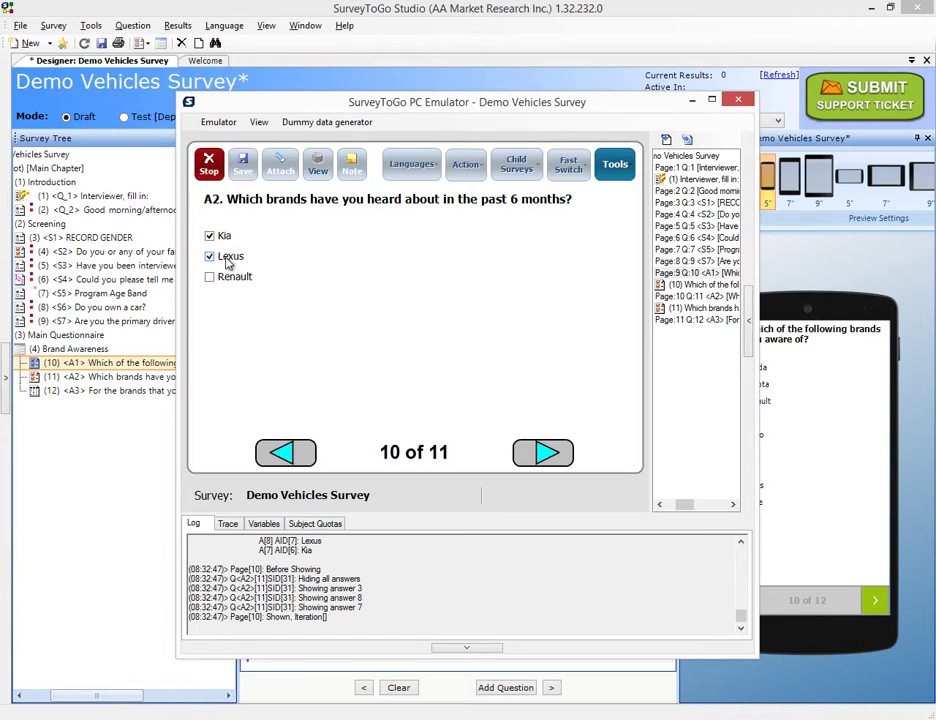
pyautogui.click(231, 257)
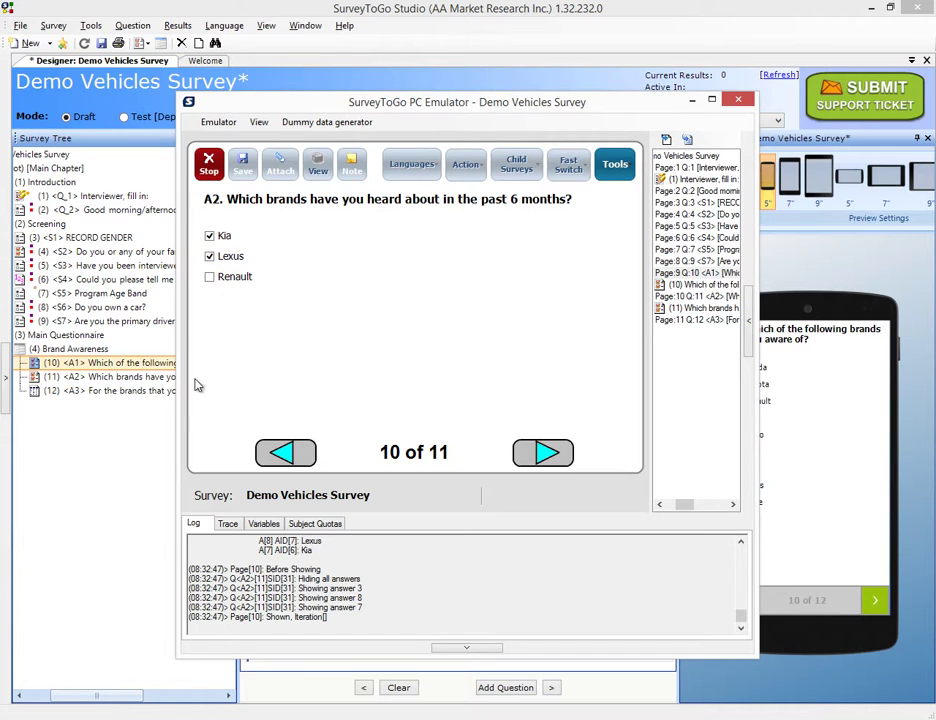
pyautogui.click(543, 453)
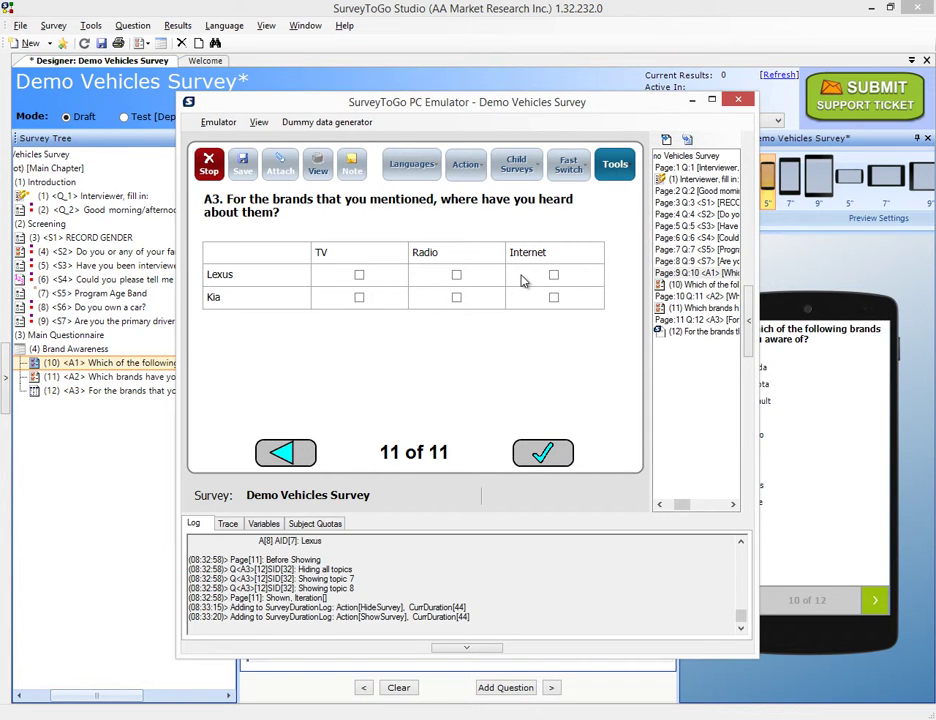
pyautogui.click(288, 455)
pyautogui.click(289, 456)
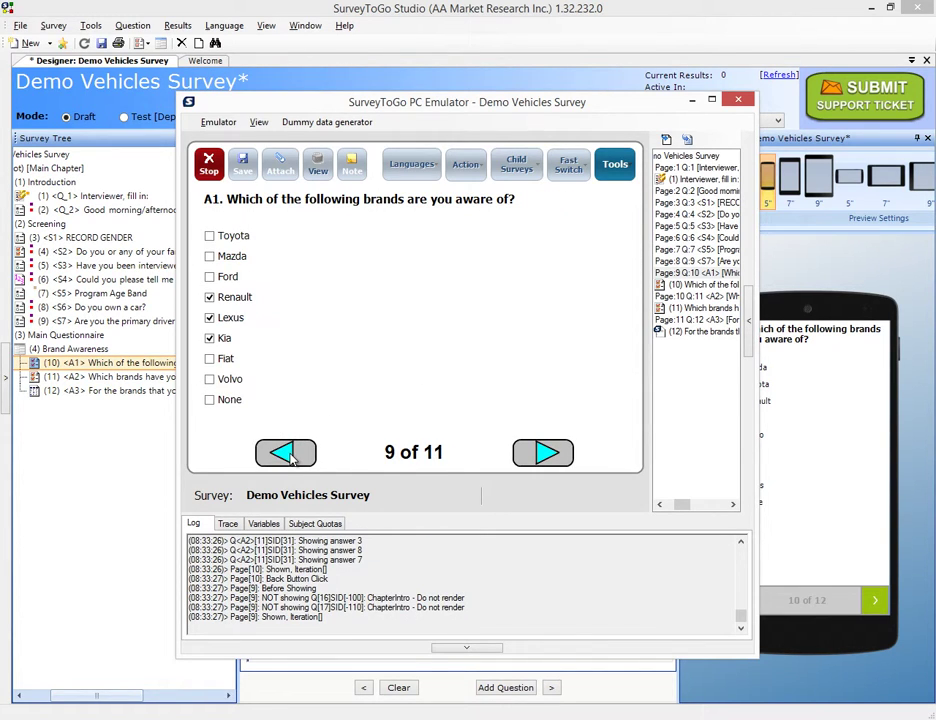
pyautogui.click(237, 398)
pyautogui.click(548, 452)
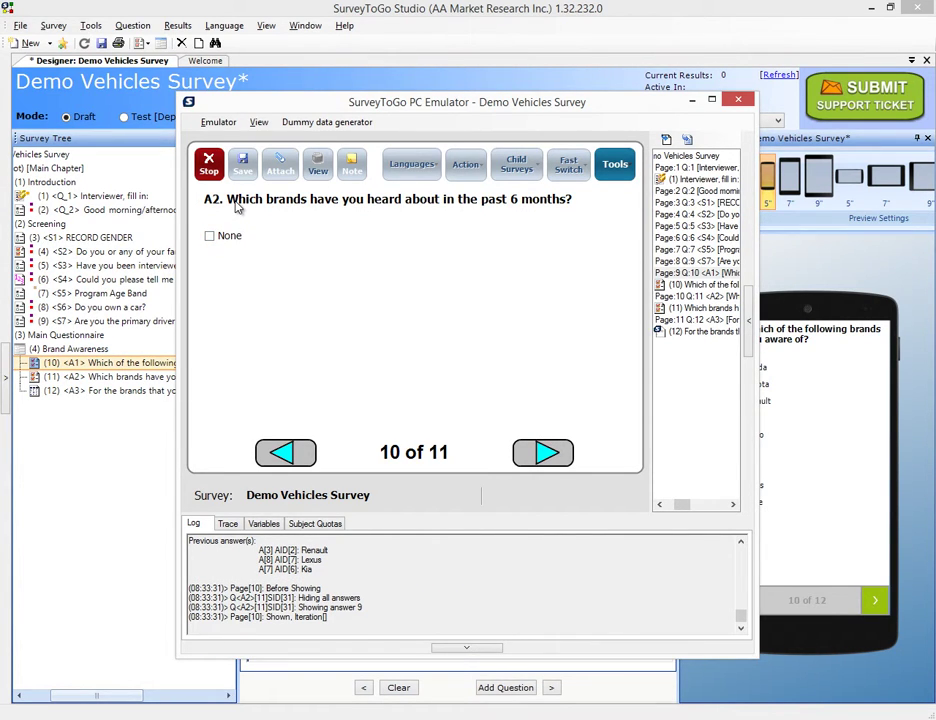
# Step: Give question A2 the entrance rule !Contains(A1,9) in its Rules tab
pyautogui.click(169, 340)
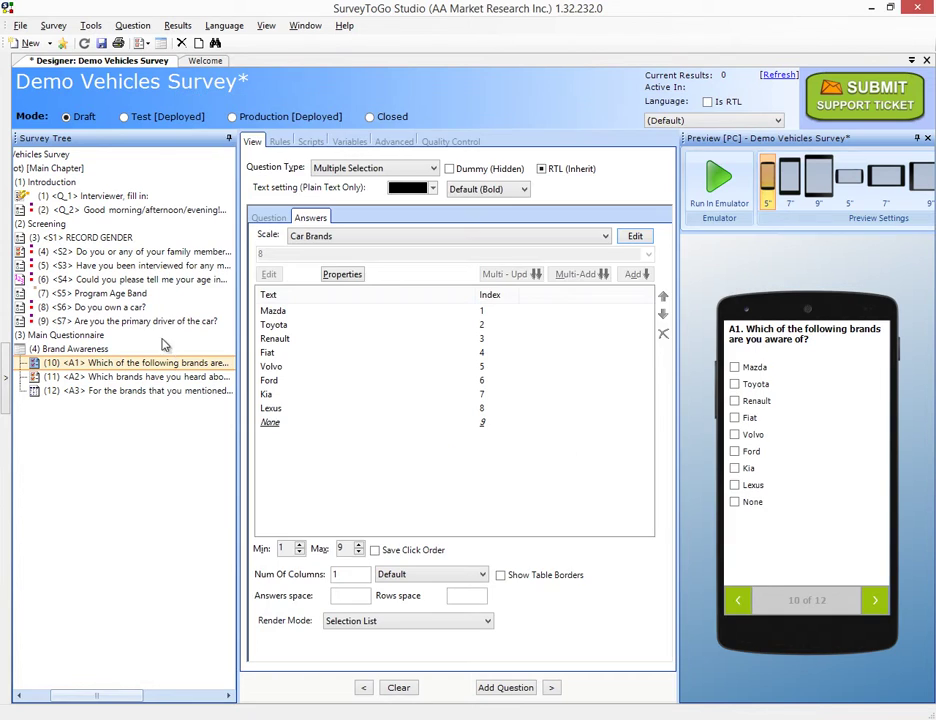
pyautogui.click(70, 378)
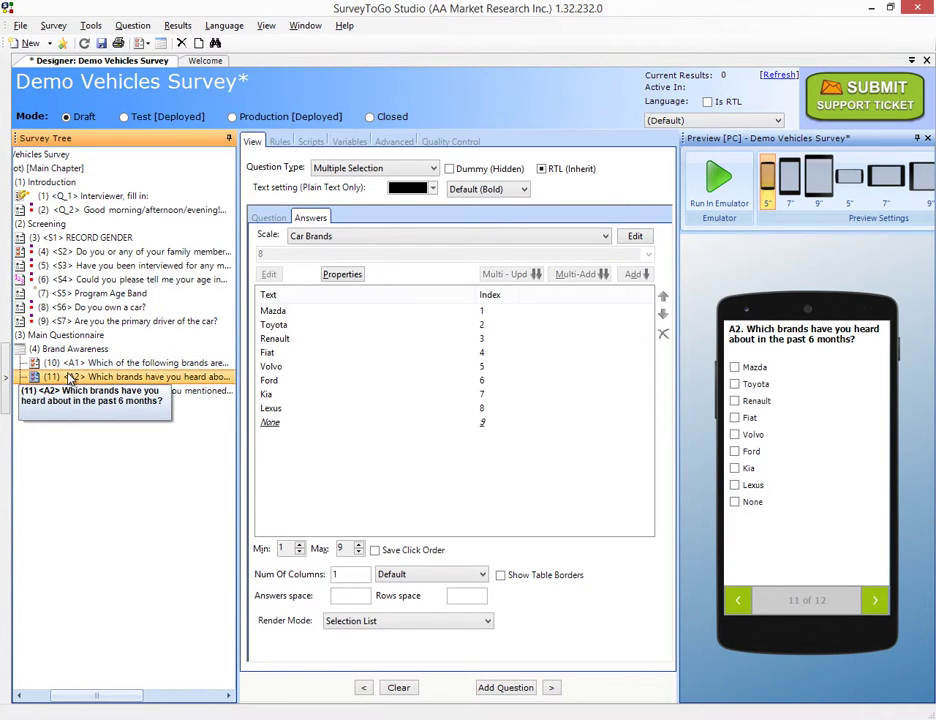
pyautogui.click(281, 143)
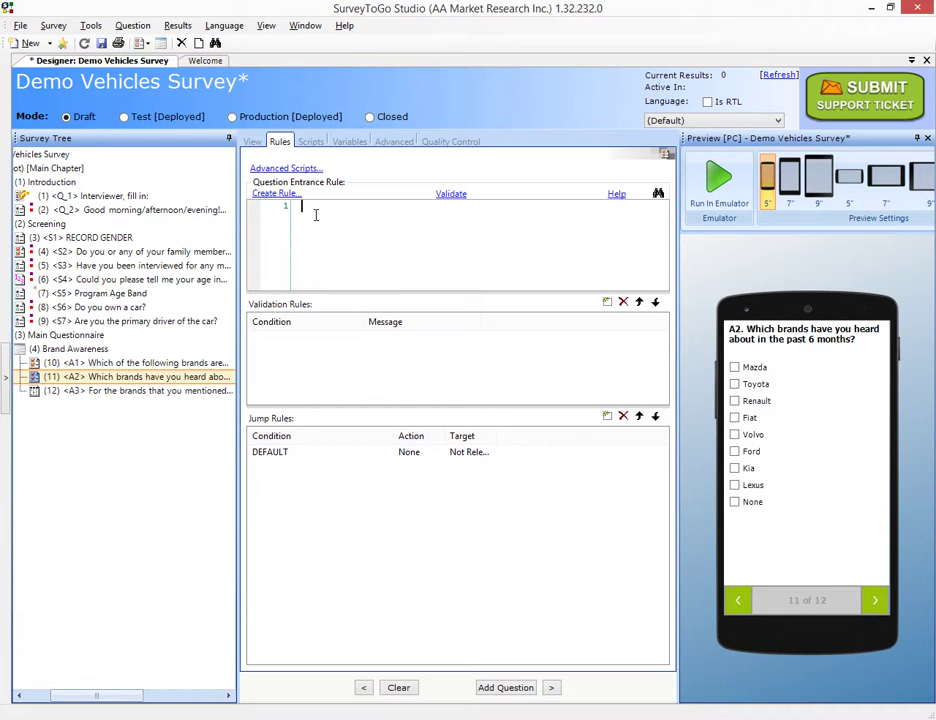
pyautogui.write('Contains(')
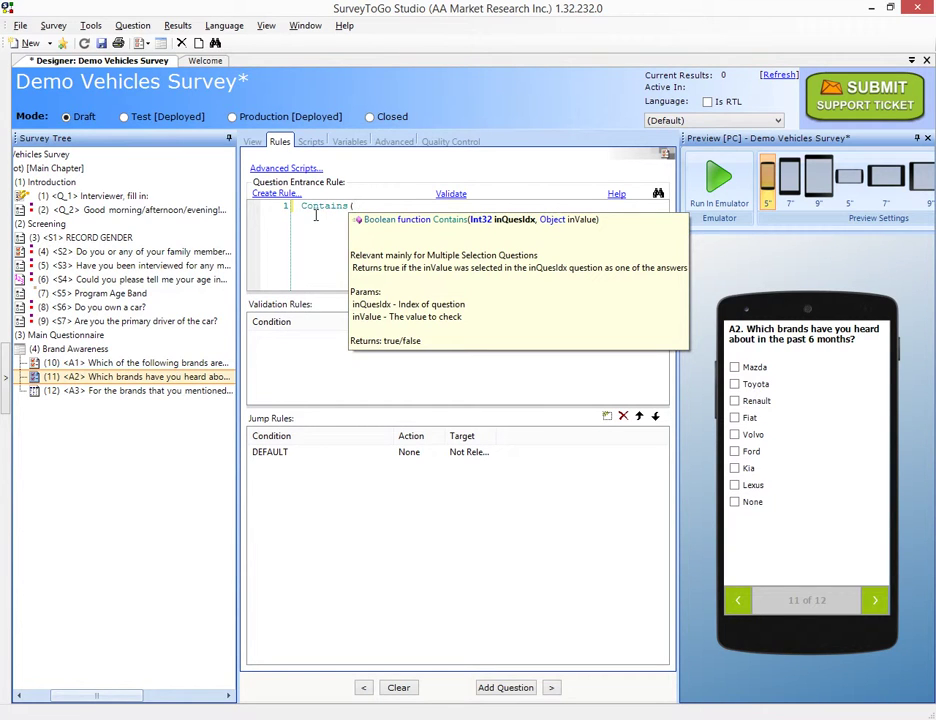
pyautogui.write('A1.')
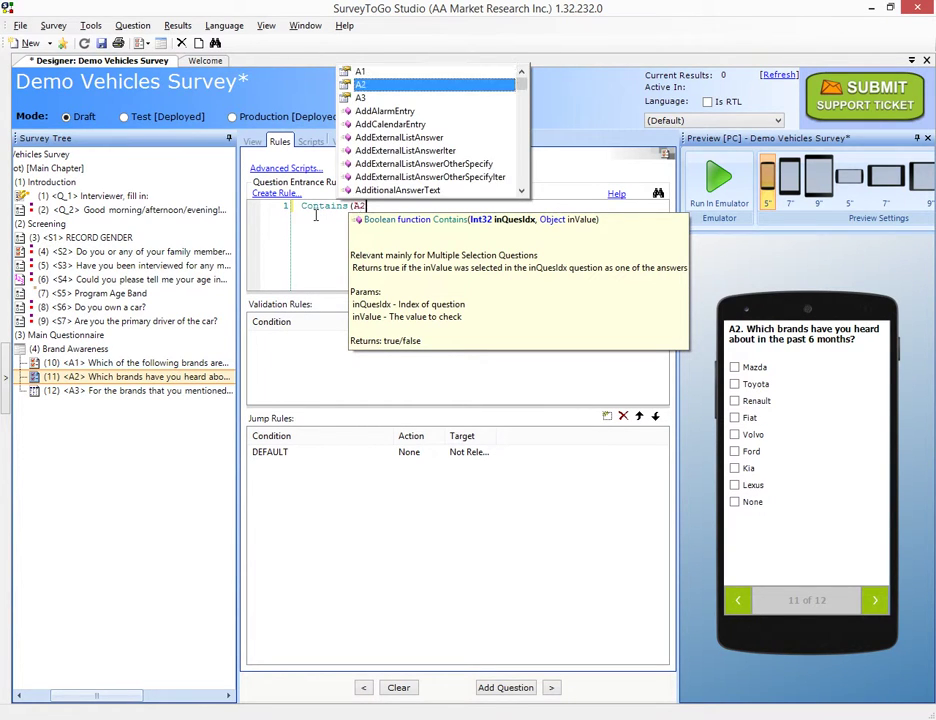
pyautogui.press('BackSpace')
pyautogui.write(',')
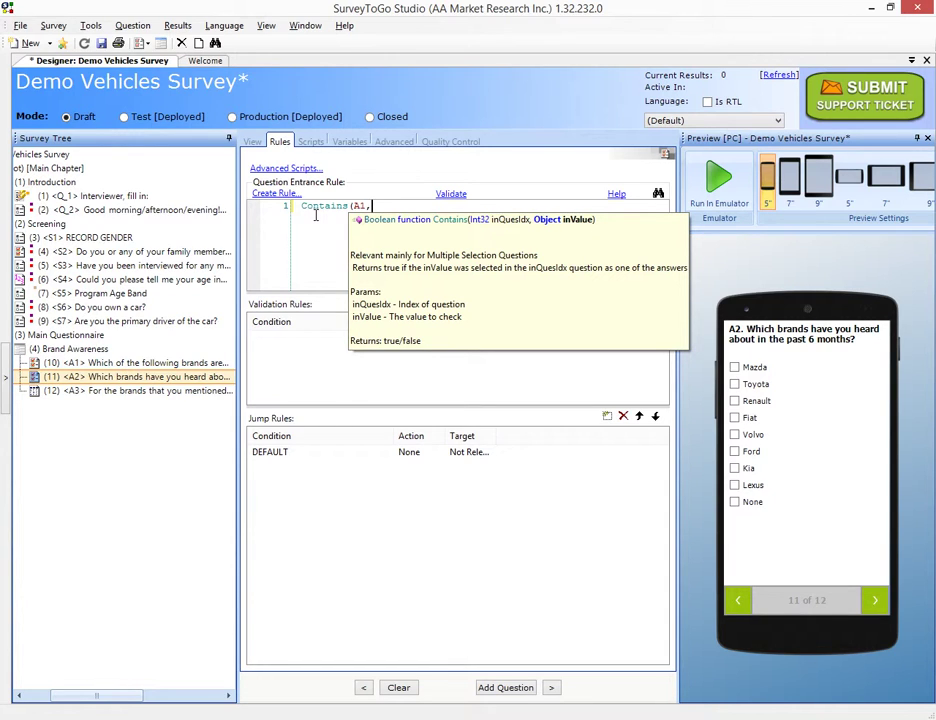
pyautogui.write('9)')
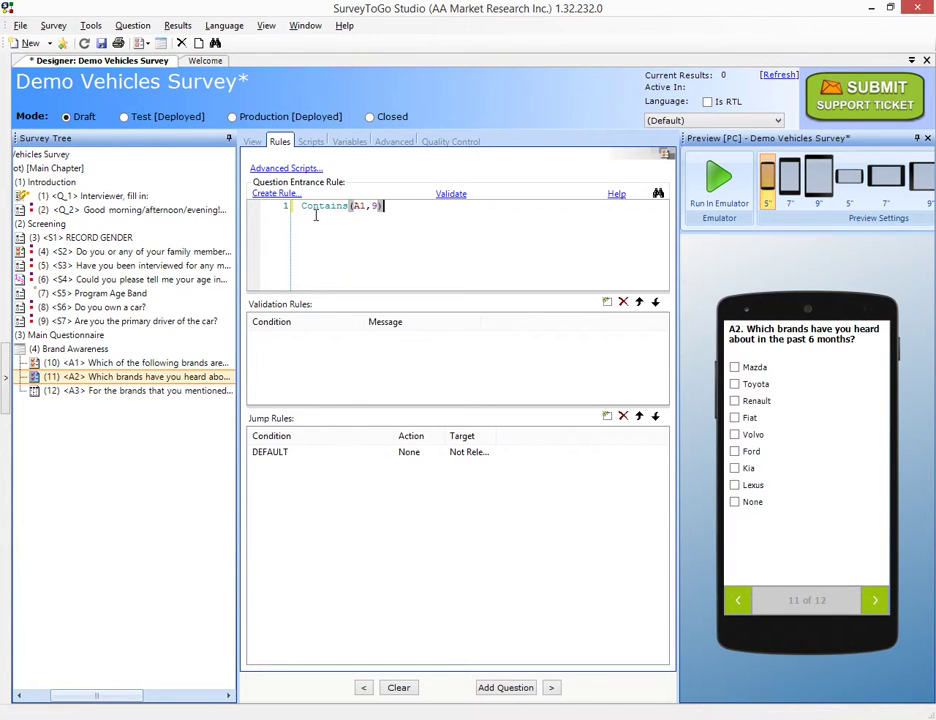
pyautogui.press('Home')
pyautogui.write('!')
# Step: Copy the !Contains(A1,9) rule into question A3's empty entrance rule
pyautogui.hotkey('ctrl', 'a')
pyautogui.hotkey('ctrl', 'c')
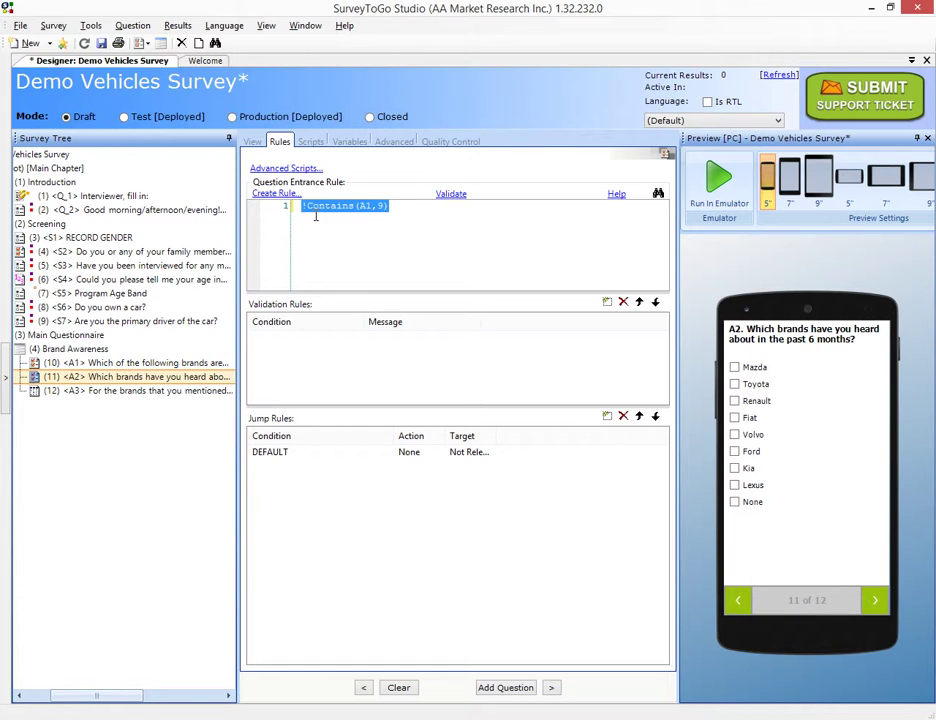
pyautogui.click(155, 393)
pyautogui.click(312, 222)
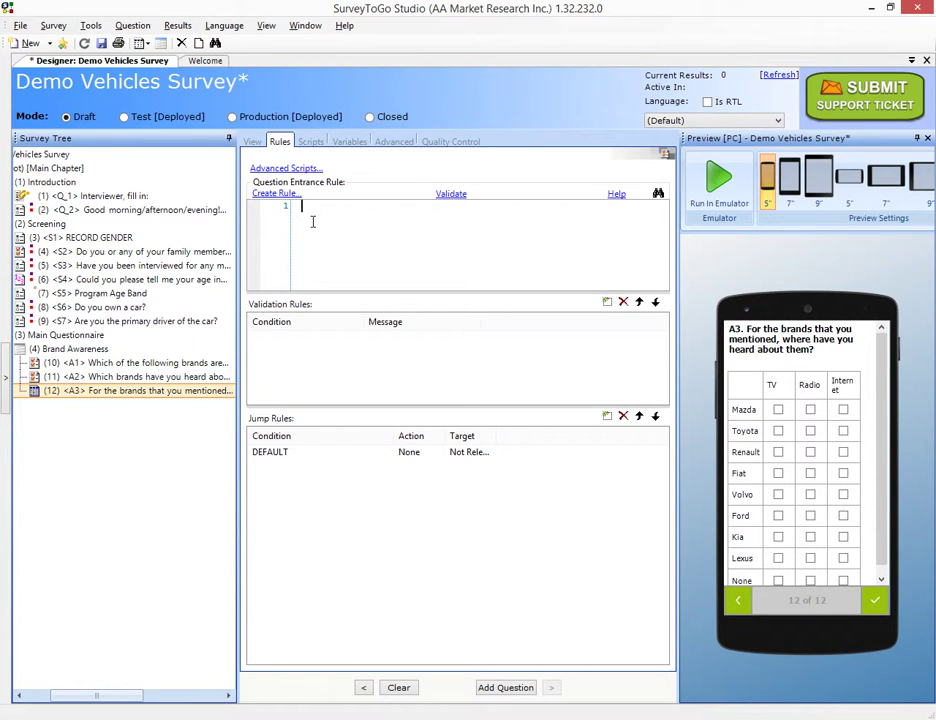
pyautogui.hotkey('ctrl', 'v')
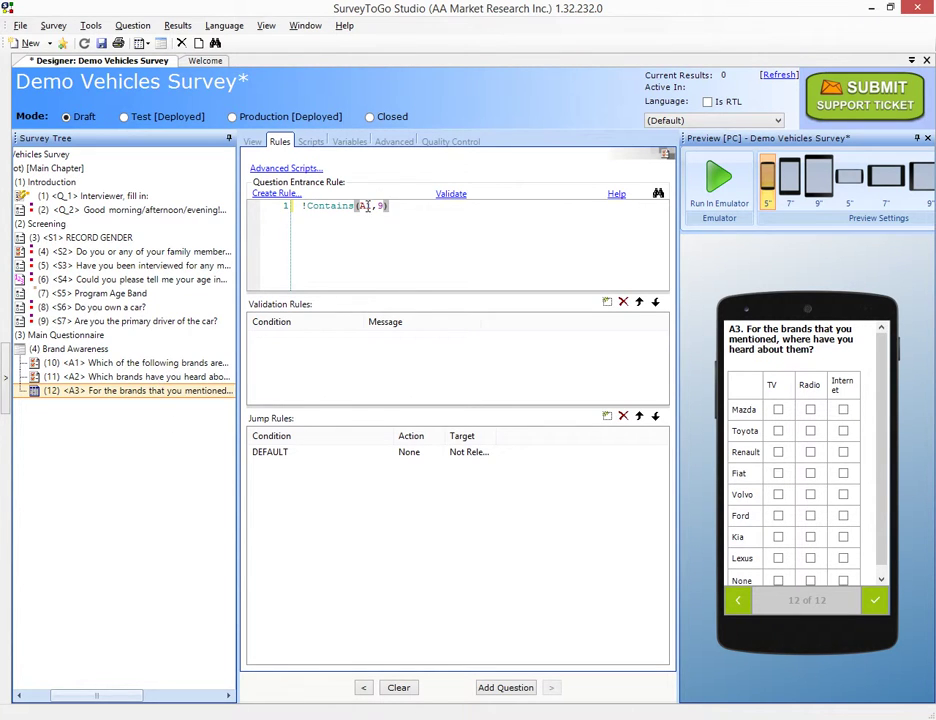
# Step: Reload the emulator, answer only None on A1's page, and confirm the survey finishes, skipping A2 and A3
pyautogui.hotkey('alt', 'Tab')
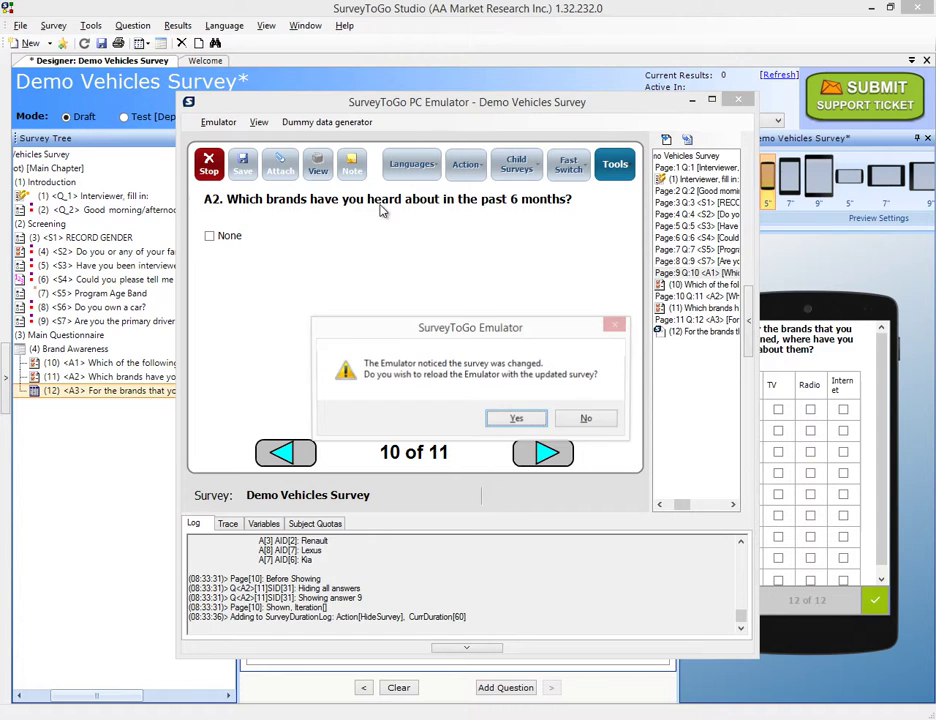
pyautogui.click(510, 421)
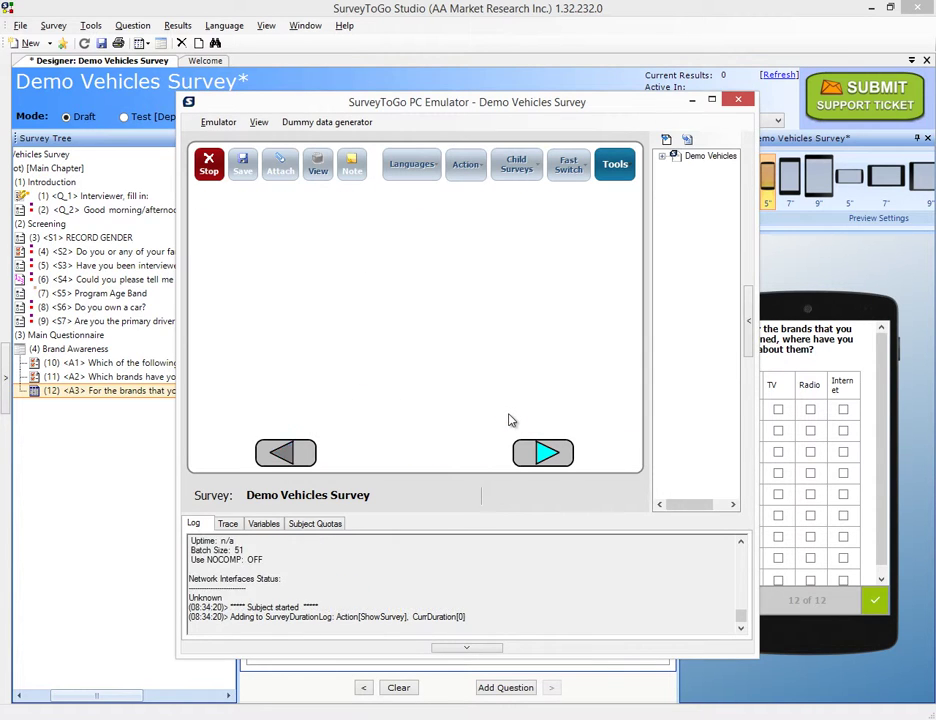
pyautogui.click(708, 274)
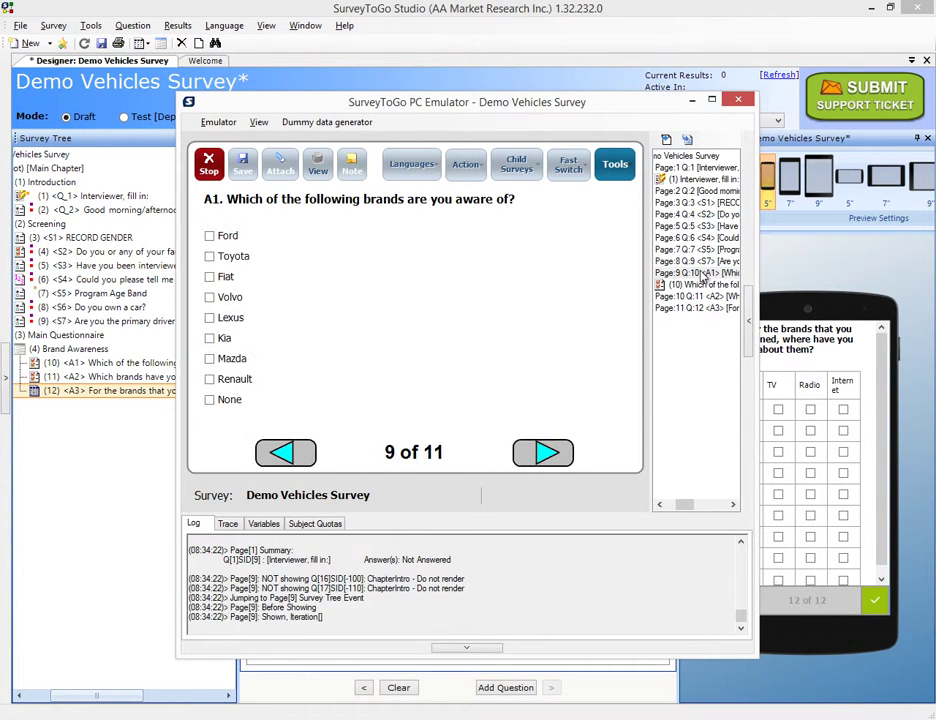
pyautogui.click(228, 400)
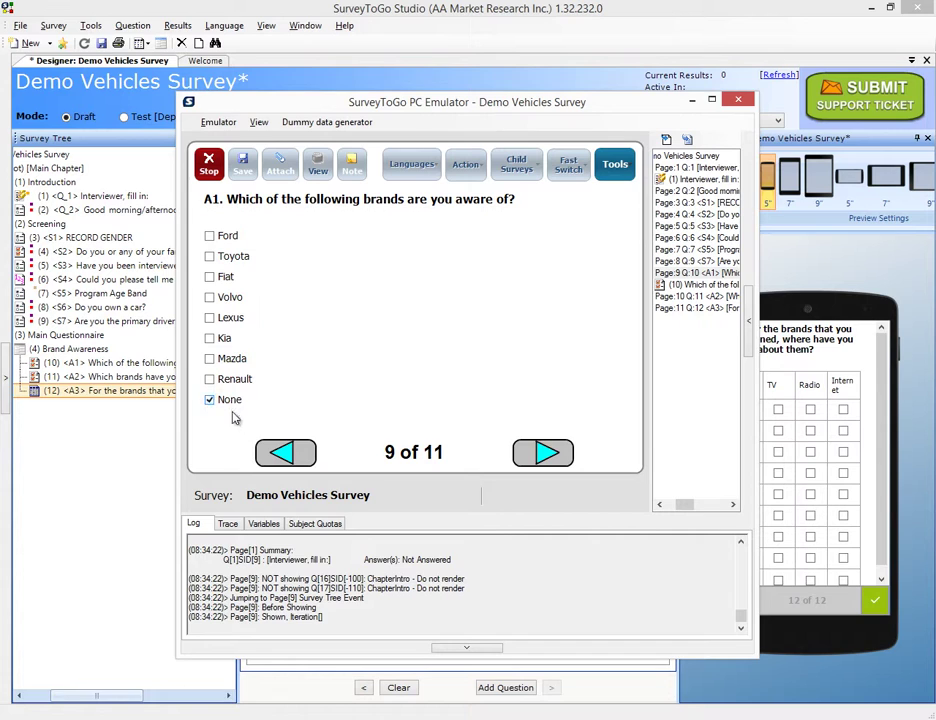
pyautogui.click(536, 455)
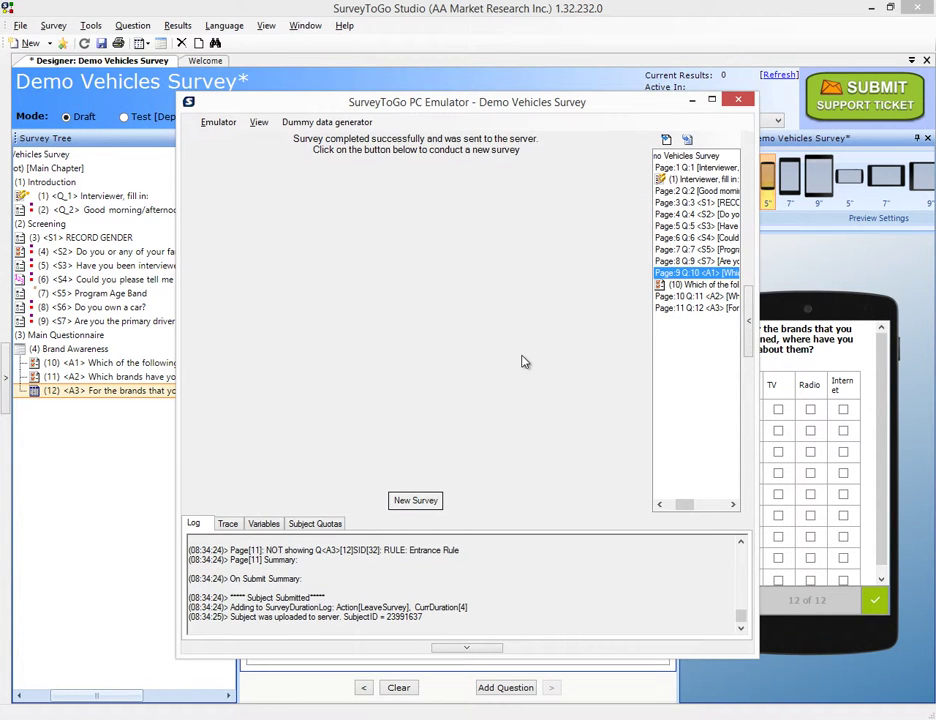